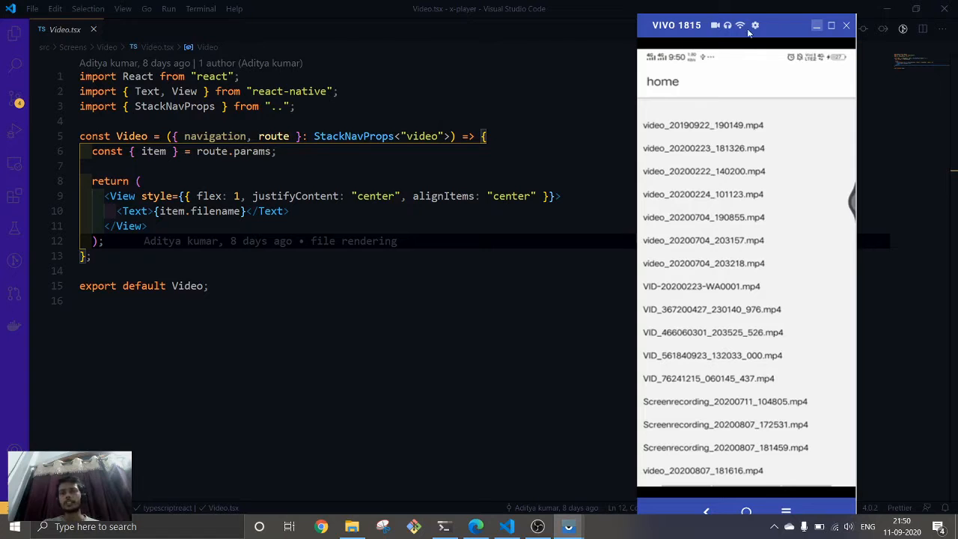
Step: Move the Vysor phone mirror aside so Video.tsx in the editor is fully in front
mouse_move(778, 25)
mouse_down()
mouse_move(764, 22)
mouse_move(785, 21)
mouse_up()
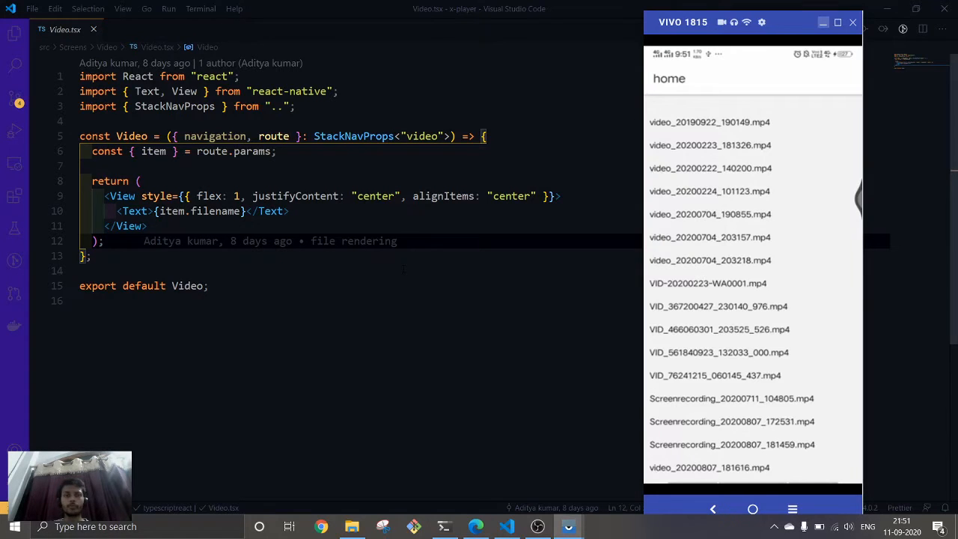
click(479, 300)
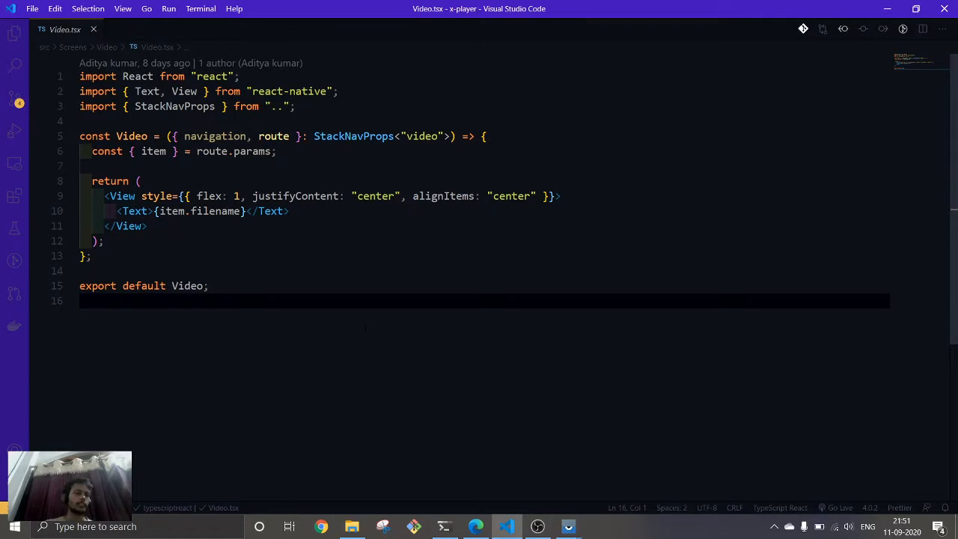
Step: Open package.json via quick file search and select the expo-av ~8.2.1 dependency
key(ctrl+p)
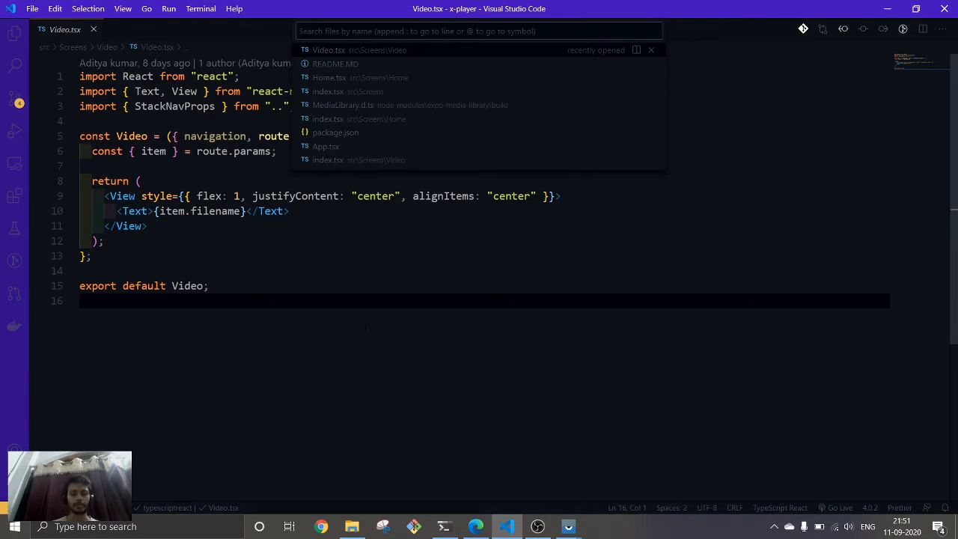
text(pa)
key(Return)
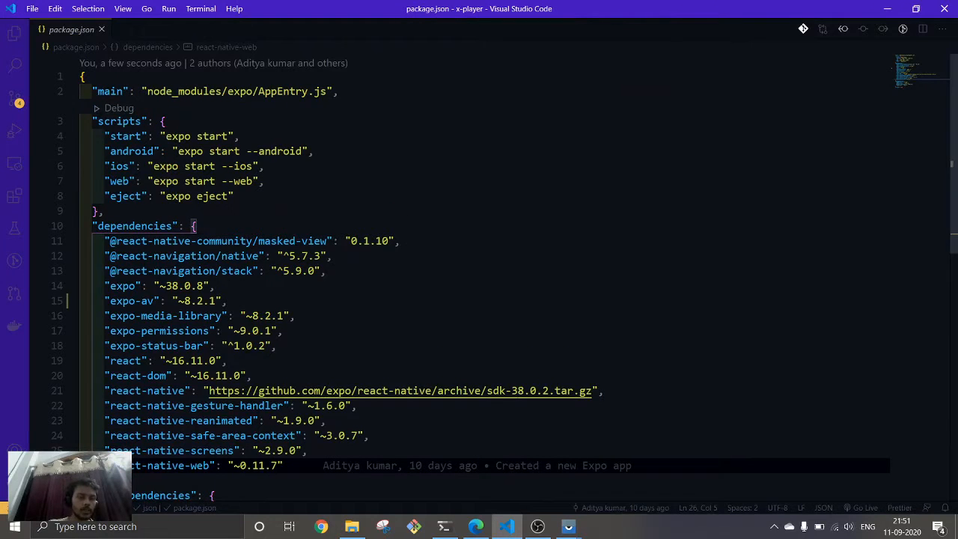
double_click(133, 300)
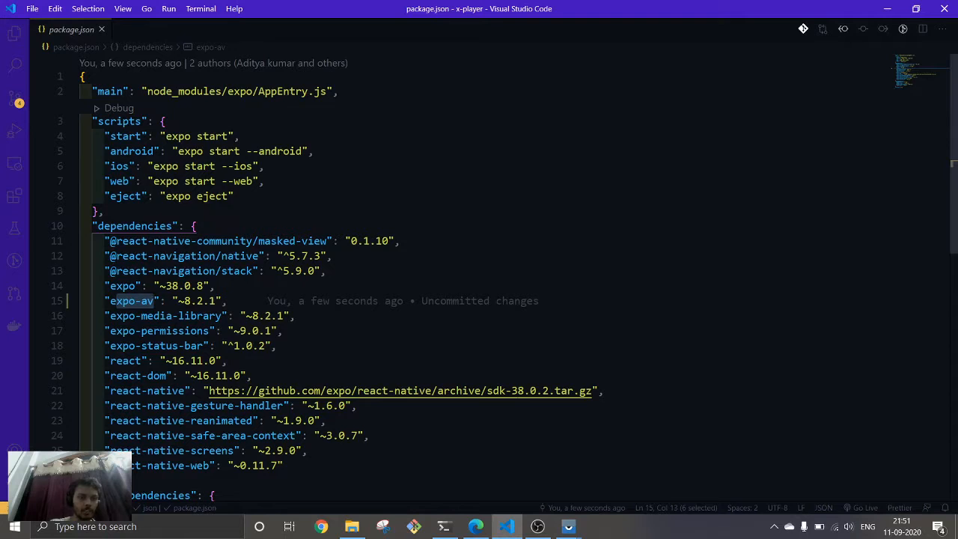
scroll(299, 300, down, 3)
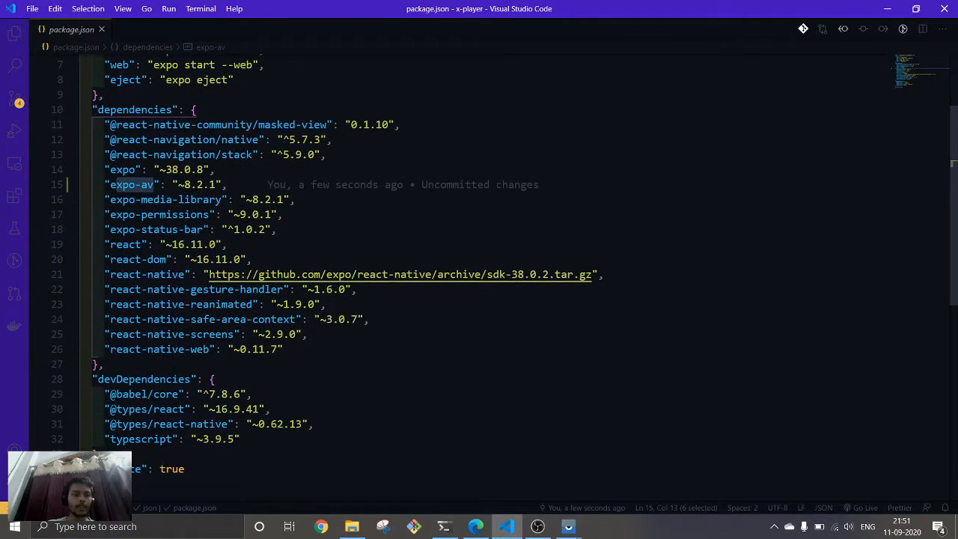
scroll(299, 299, down, 2)
scroll(299, 300, up, 5)
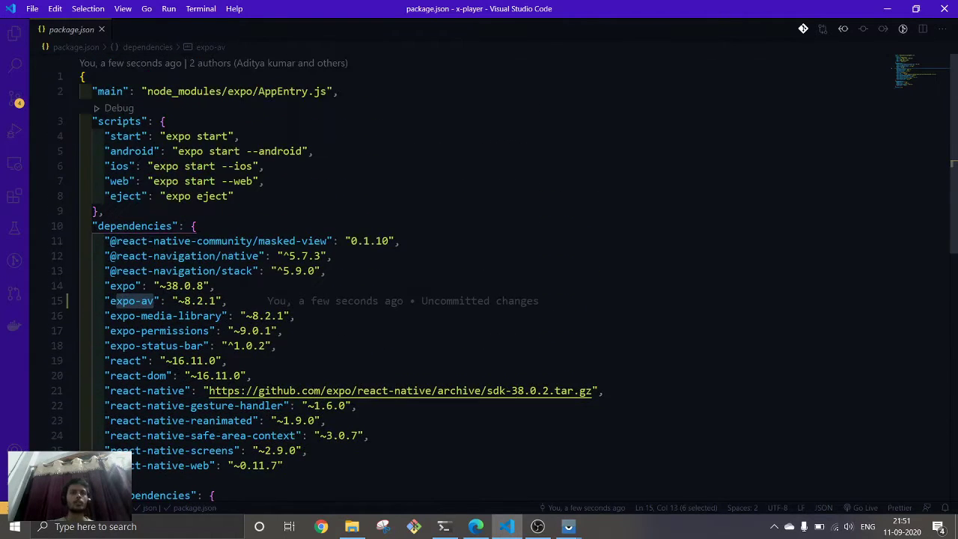
Step: Close package.json and switch to an empty browser tab to look up the expo-av docs
click(102, 29)
click(476, 526)
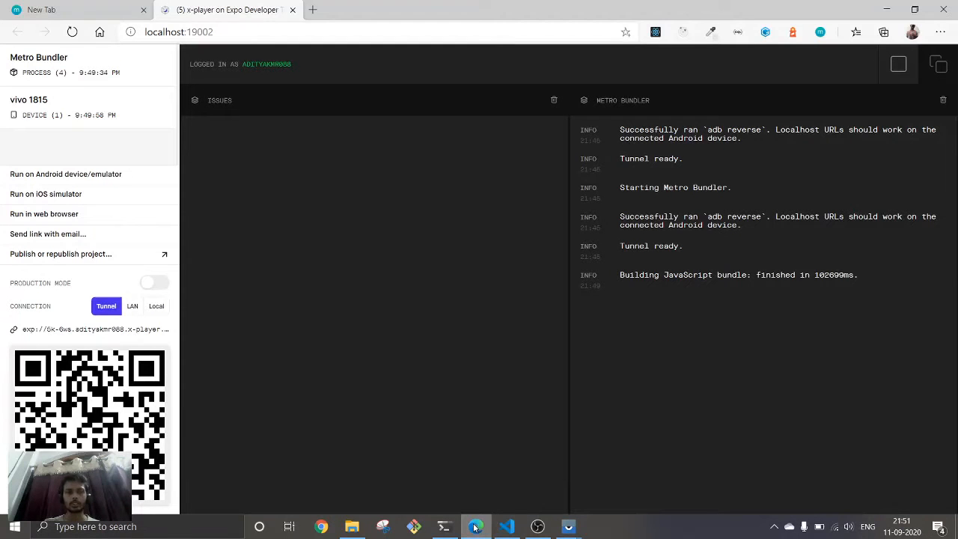
click(111, 9)
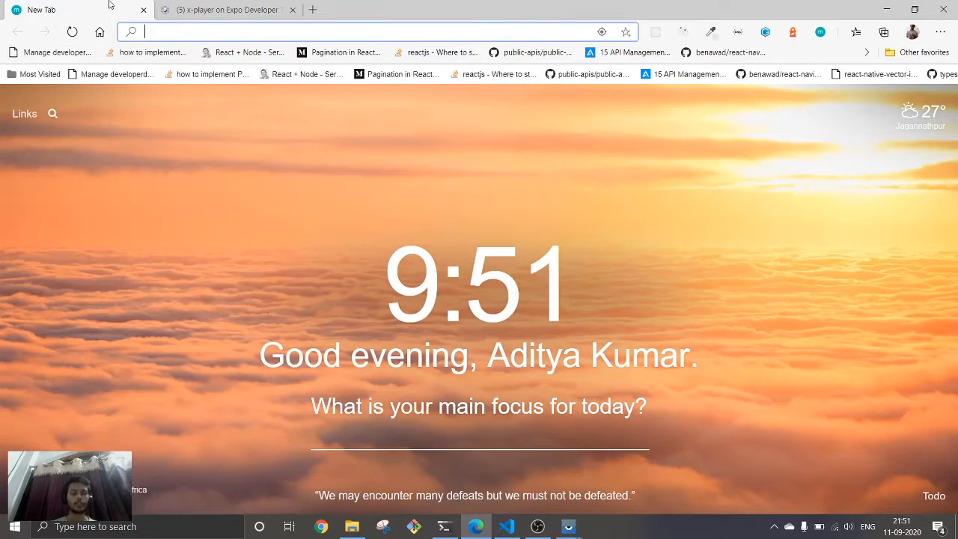
text(expo.io/versions/latest/sdk/av/)
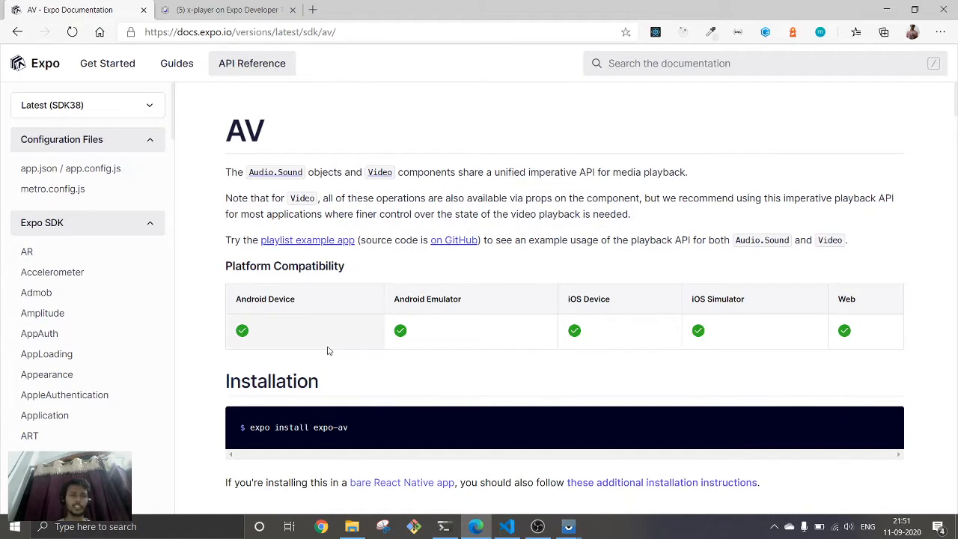
scroll(327, 347, down, 1)
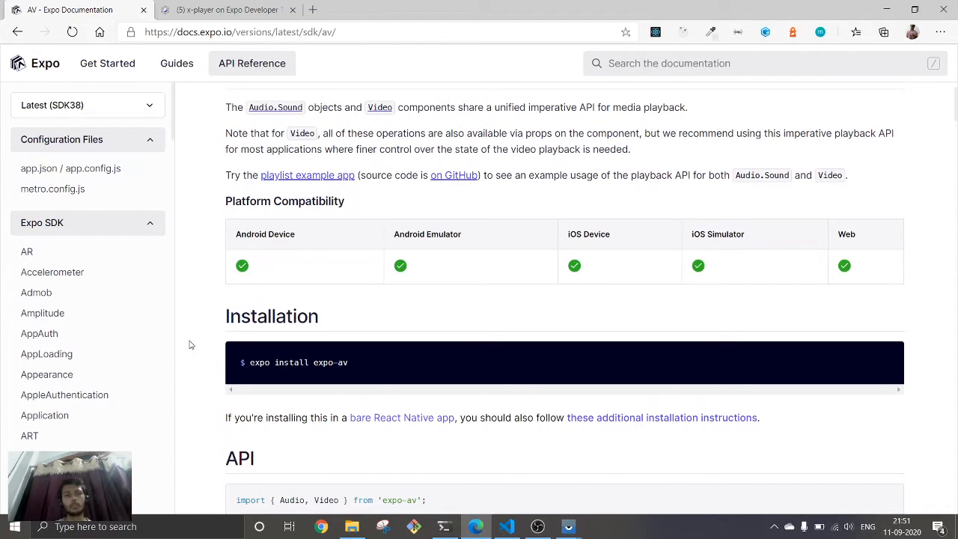
scroll(189, 344, down, 2)
scroll(191, 348, down, 1)
scroll(191, 350, down, 1)
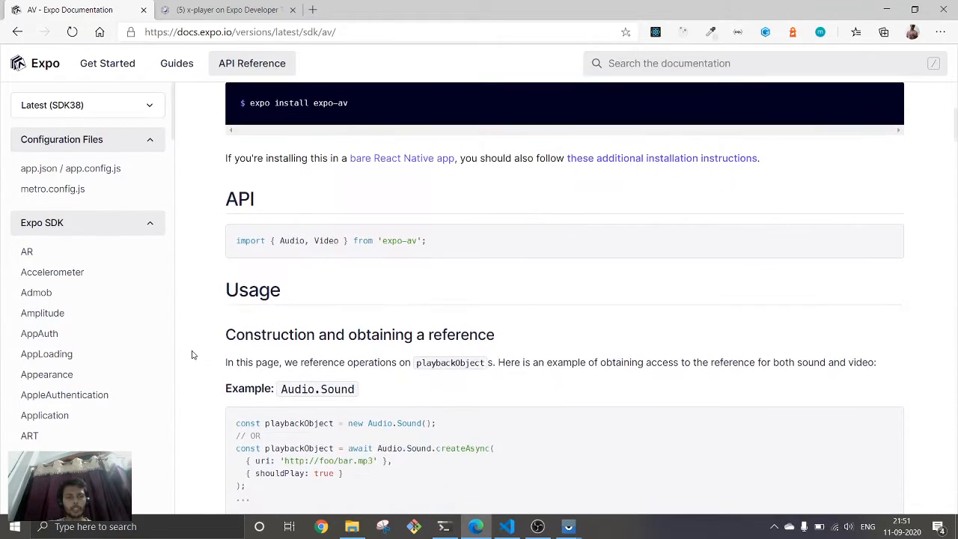
scroll(191, 354, down, 1)
scroll(192, 354, down, 2)
scroll(192, 354, down, 2)
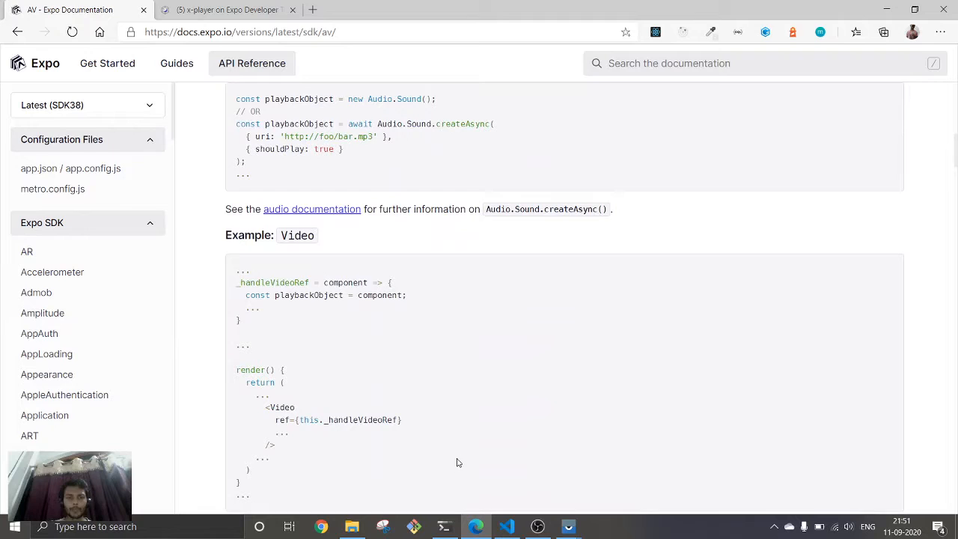
click(502, 530)
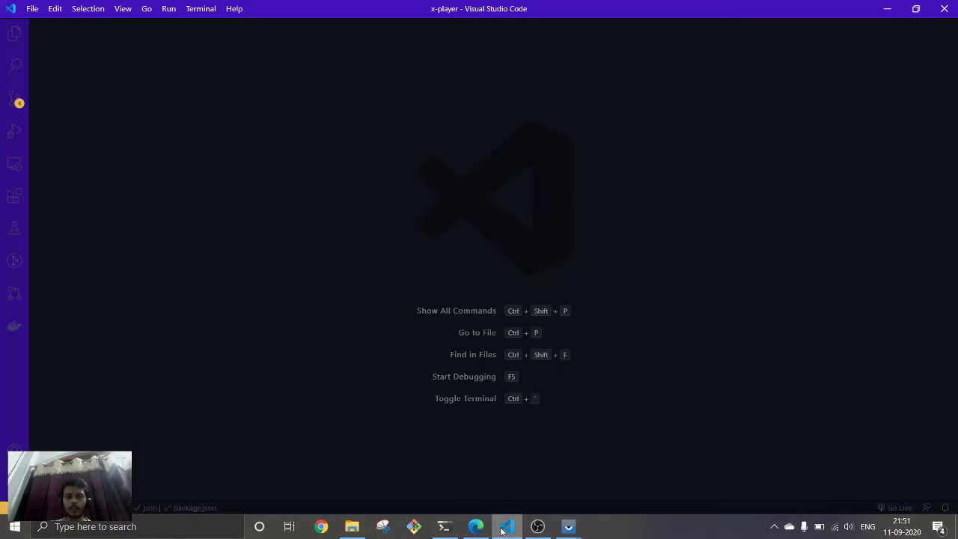
click(15, 33)
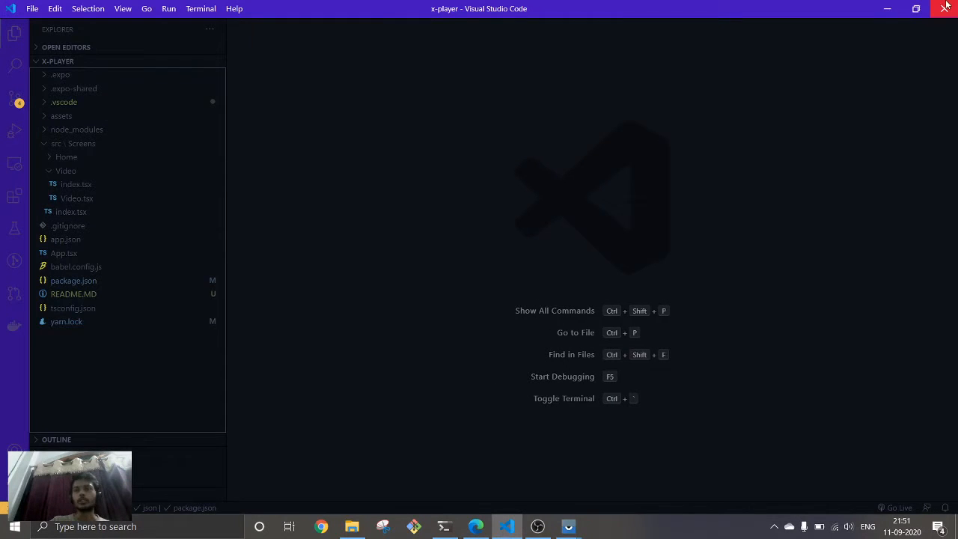
click(885, 6)
scroll(344, 259, up, 5)
scroll(262, 218, up, 3)
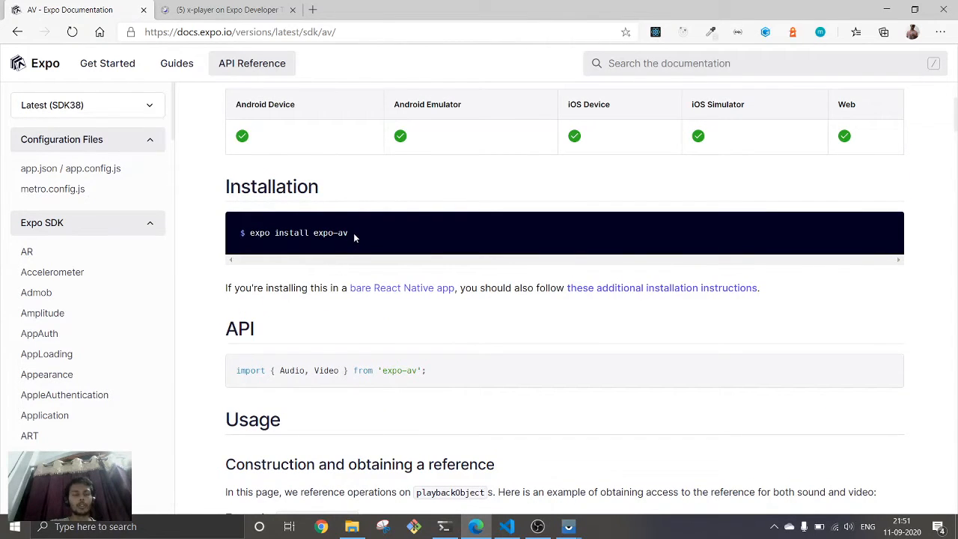
drag(348, 233, 261, 233)
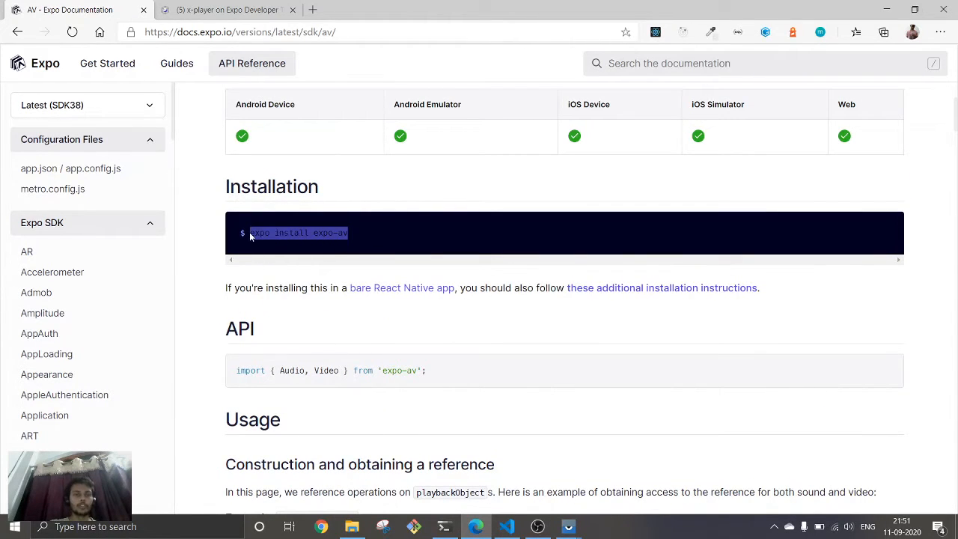
click(328, 239)
drag(349, 233, 250, 233)
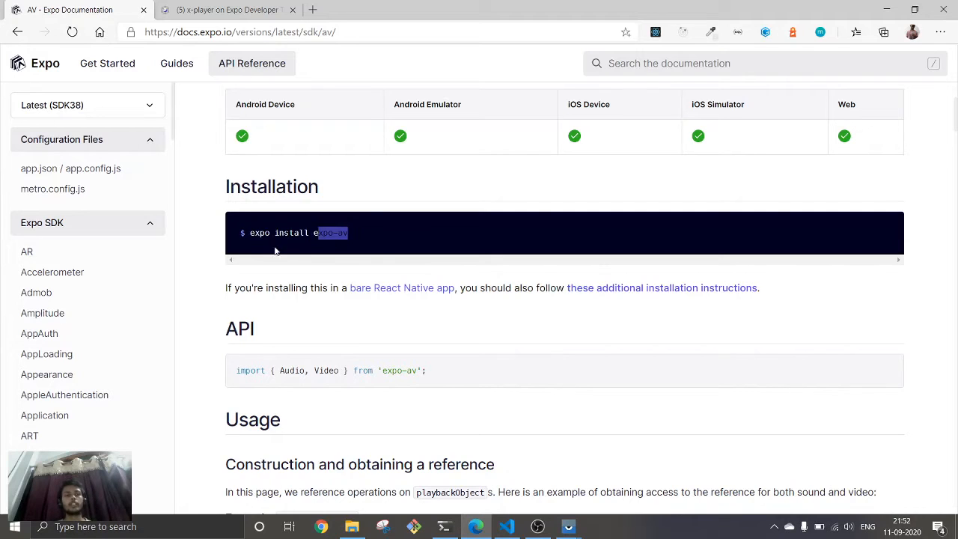
click(322, 252)
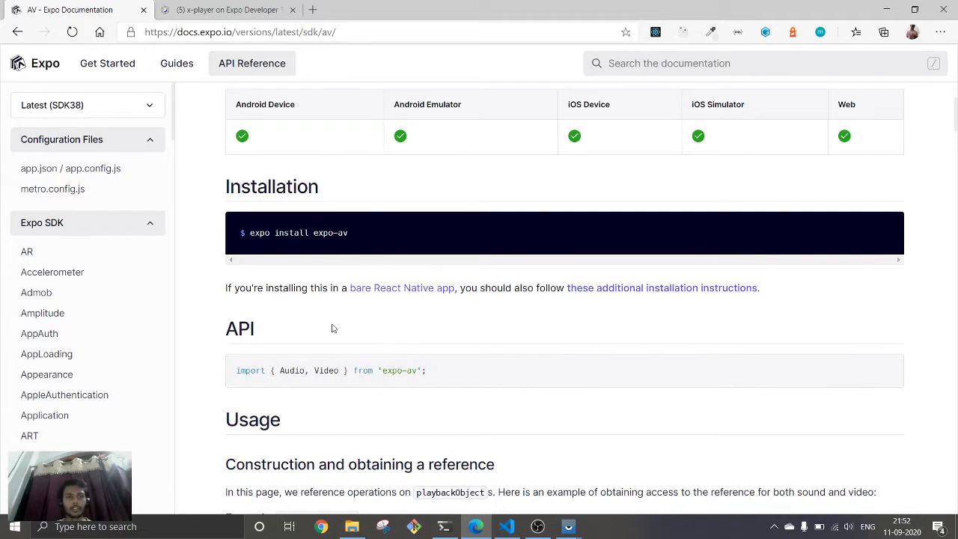
click(506, 529)
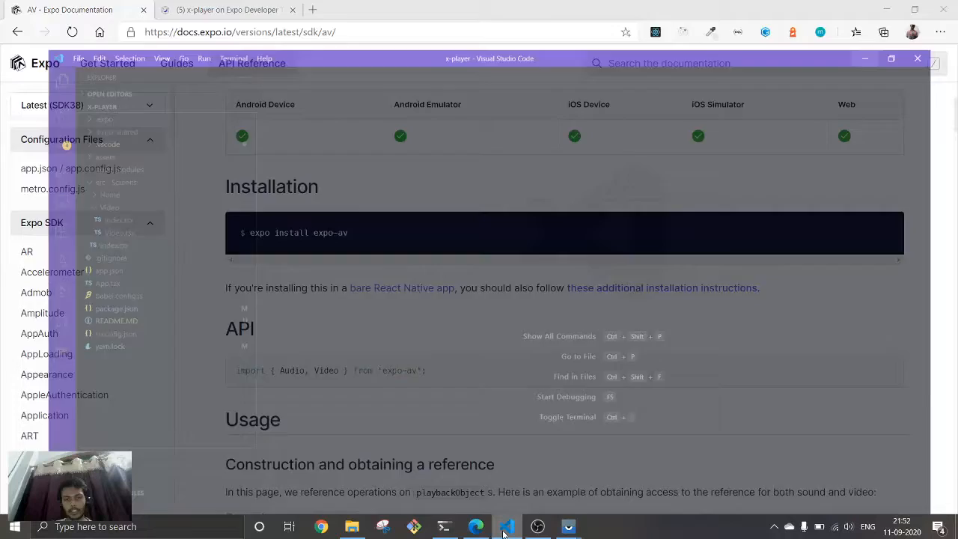
click(507, 529)
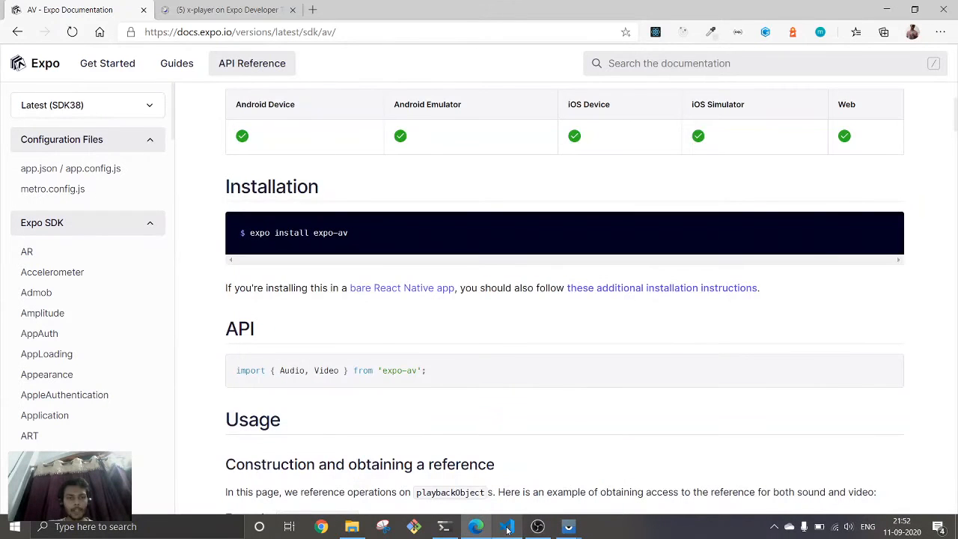
scroll(299, 396, down, 2)
scroll(269, 385, down, 2)
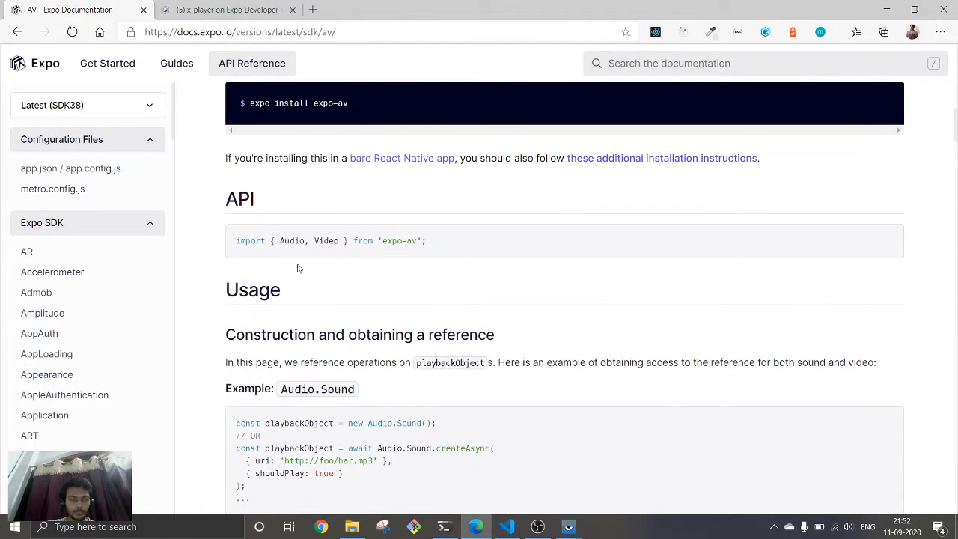
click(508, 529)
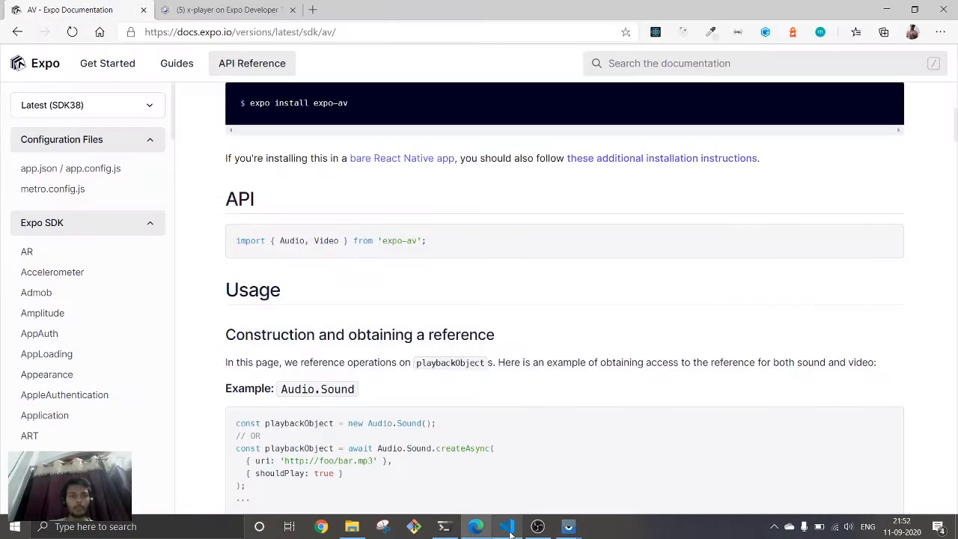
Step: Add 'import { Video } from "expo-av";' as a new line 4 in Video.tsx
click(508, 529)
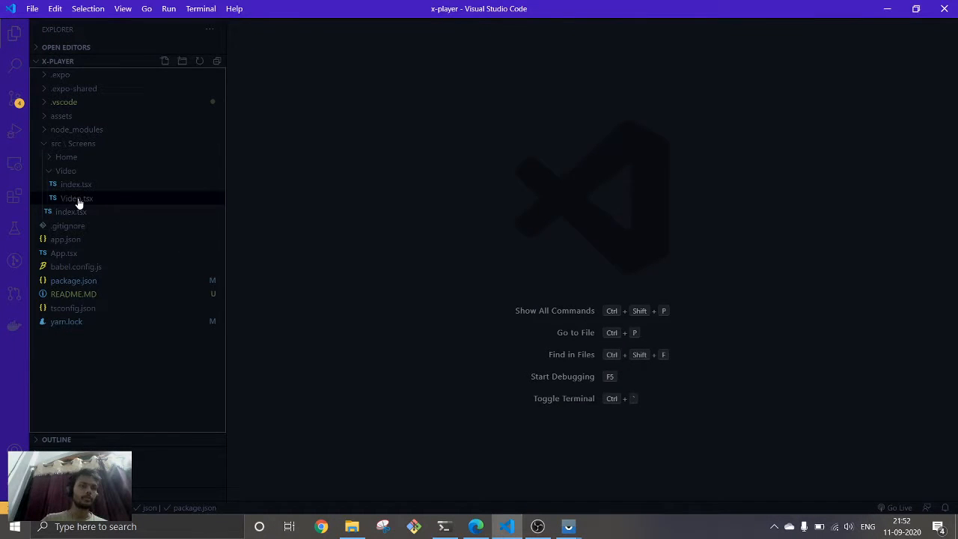
click(76, 198)
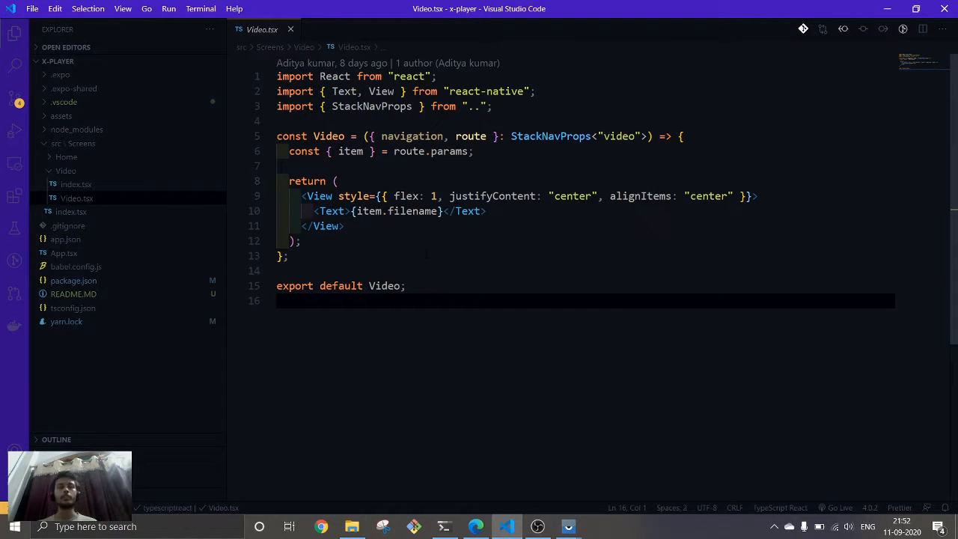
click(524, 106)
key(Return)
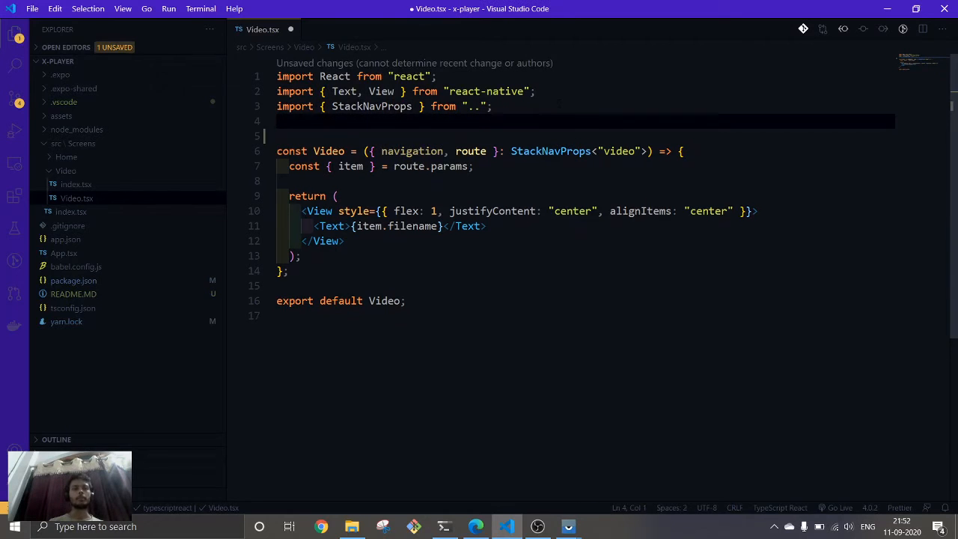
text(import {})
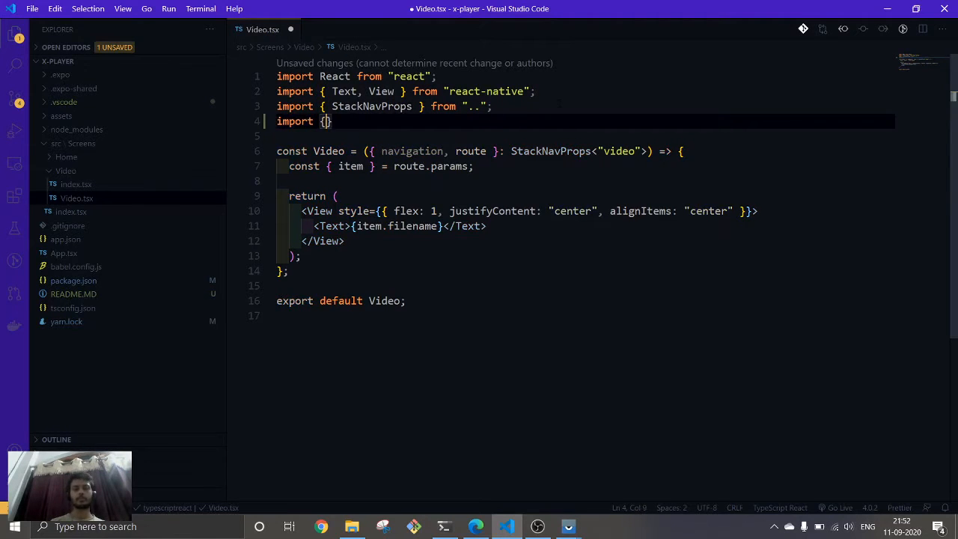
text( from ')
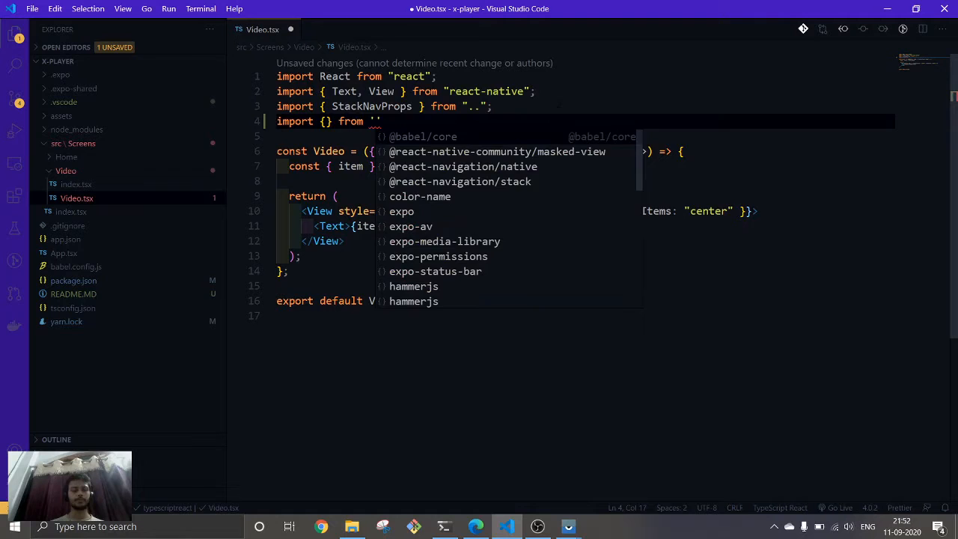
text(expo-av)
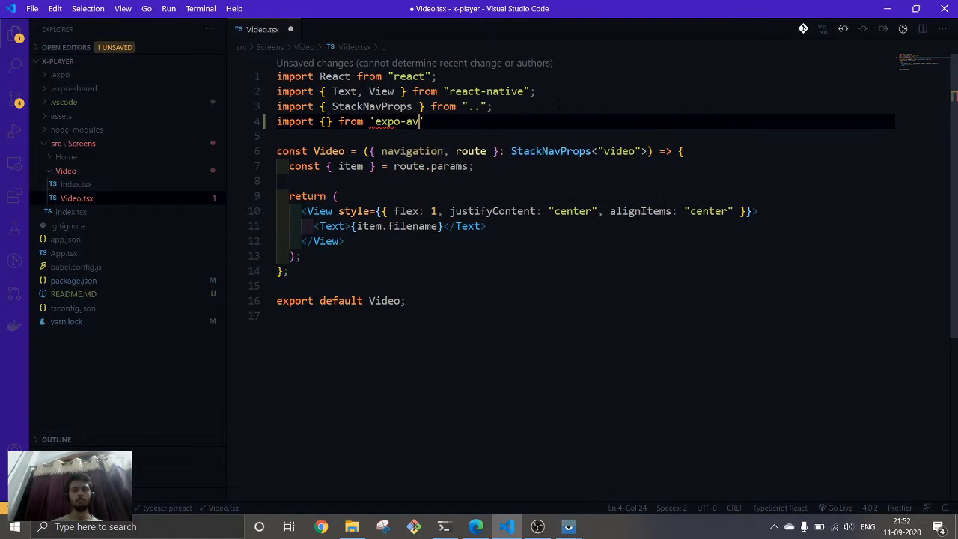
key(End)
text(;)
key(Left)
key(ctrl+Left)
key(ctrl+Left)
key(ctrl+Left)
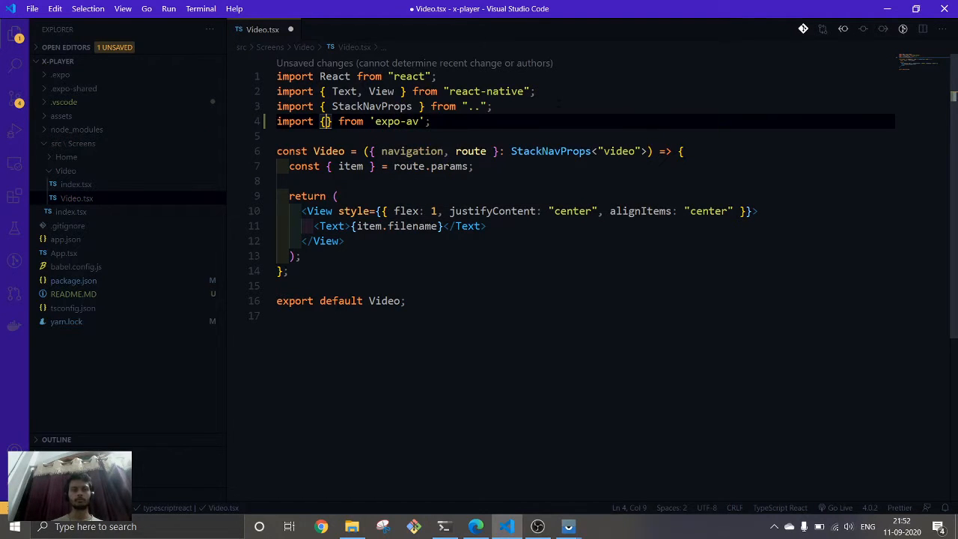
text(Video)
key(Escape)
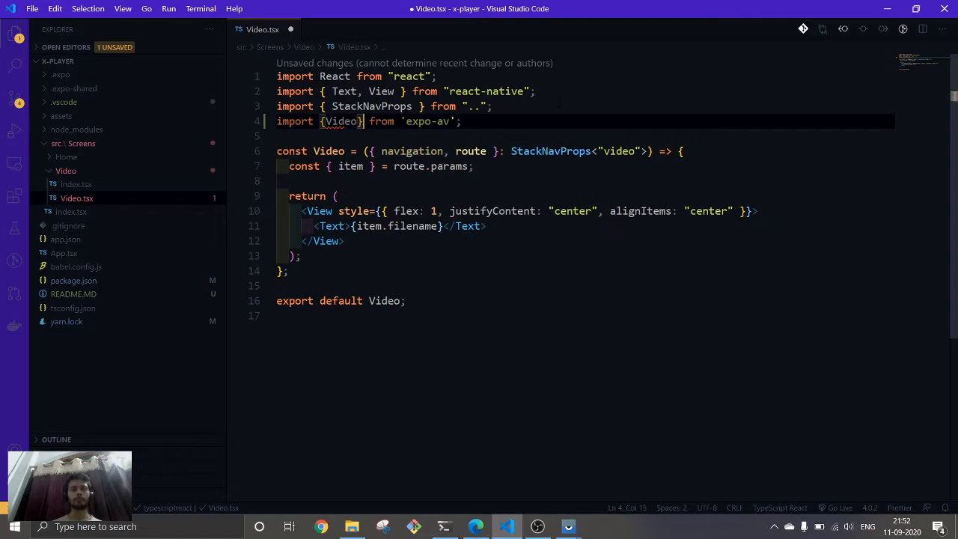
key(Down)
key(Down)
key(Down)
key(Down)
key(Down)
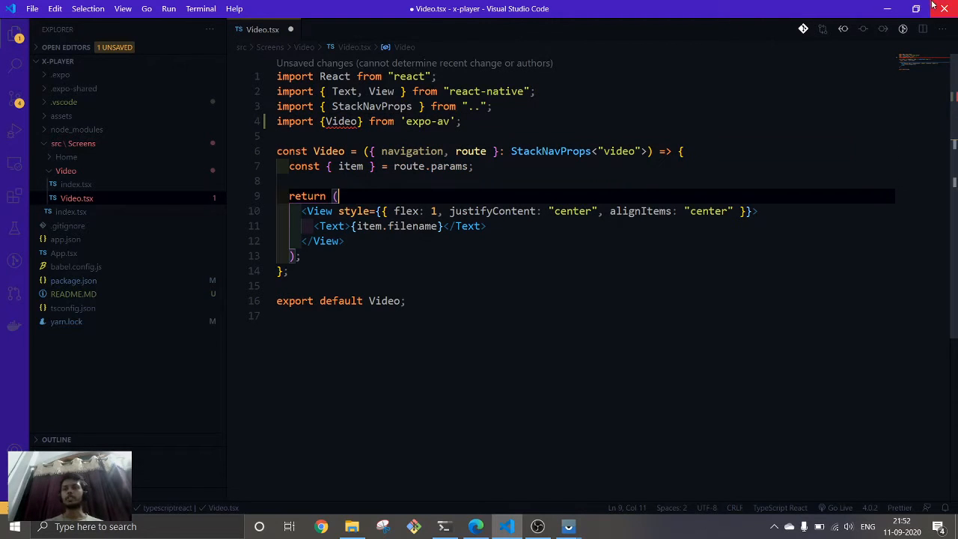
Step: Return to the Expo AV docs and skim the example audio URL section
click(887, 9)
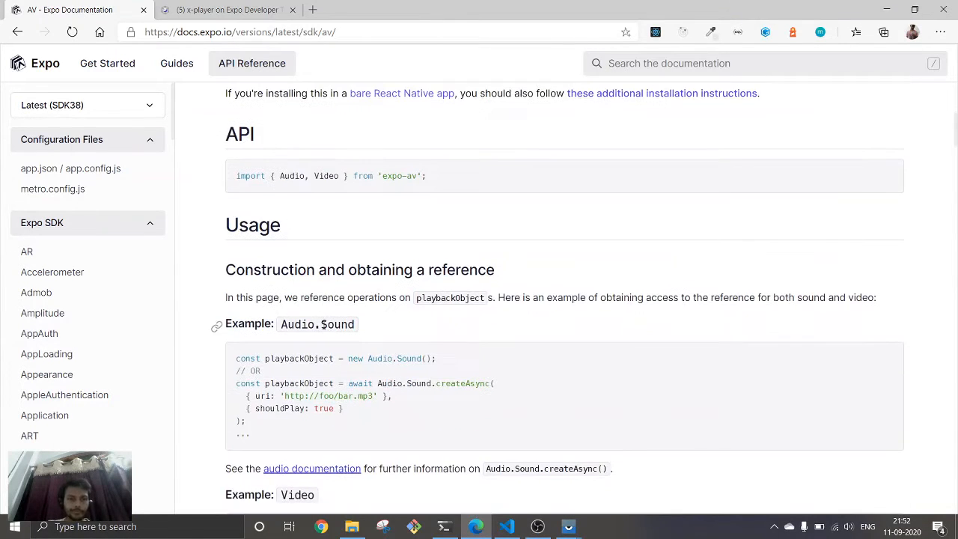
scroll(342, 323, down, 2)
scroll(329, 327, down, 1)
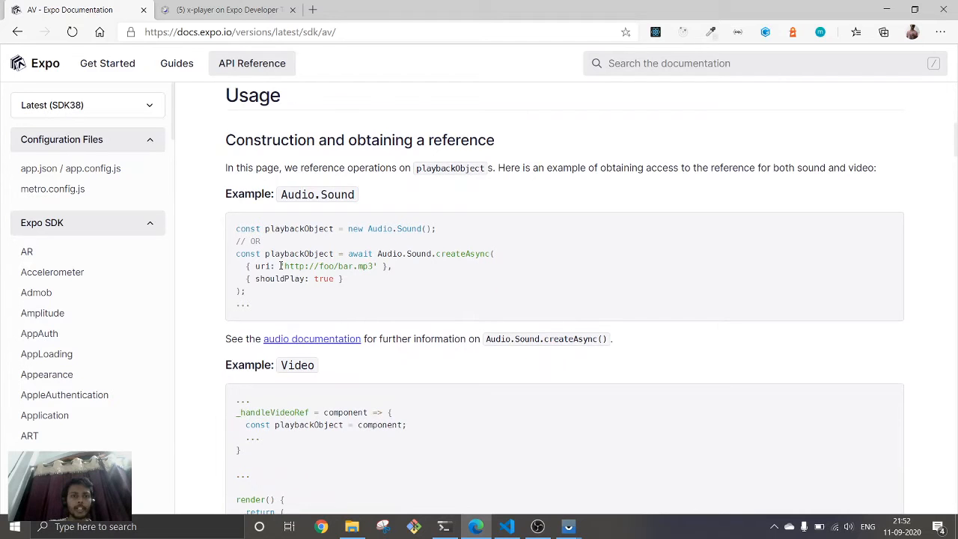
drag(281, 265, 374, 267)
click(384, 289)
scroll(304, 328, down, 2)
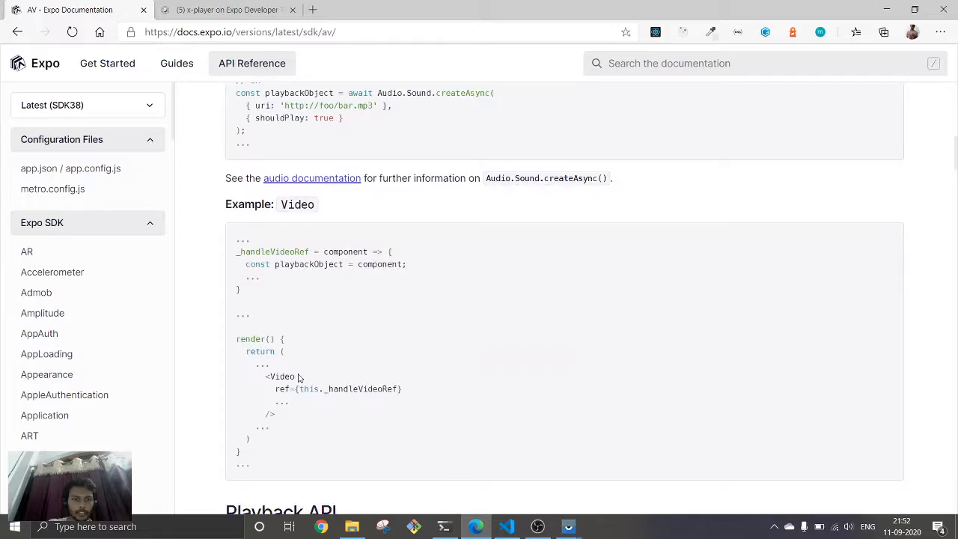
scroll(291, 353, down, 3)
drag(404, 225, 251, 243)
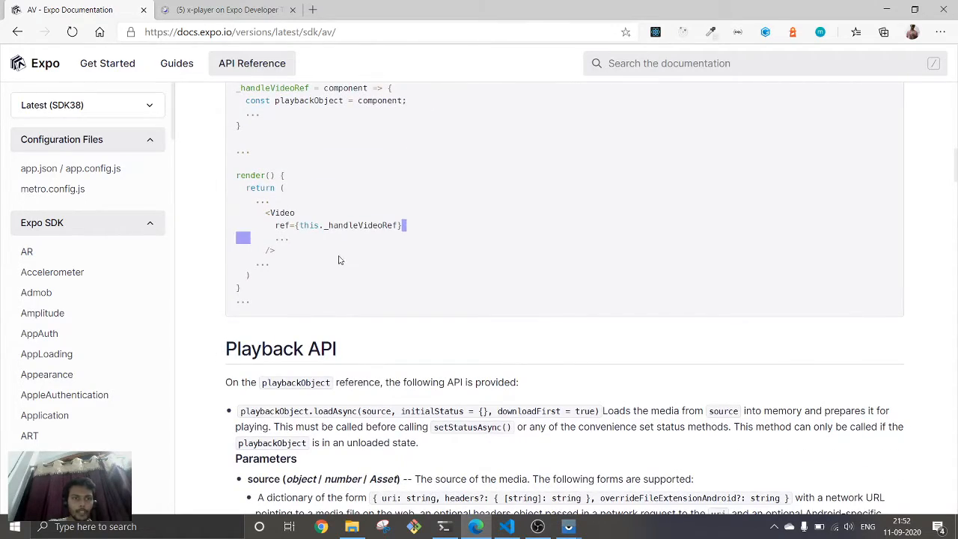
scroll(339, 260, down, 4)
scroll(108, 366, down, 3)
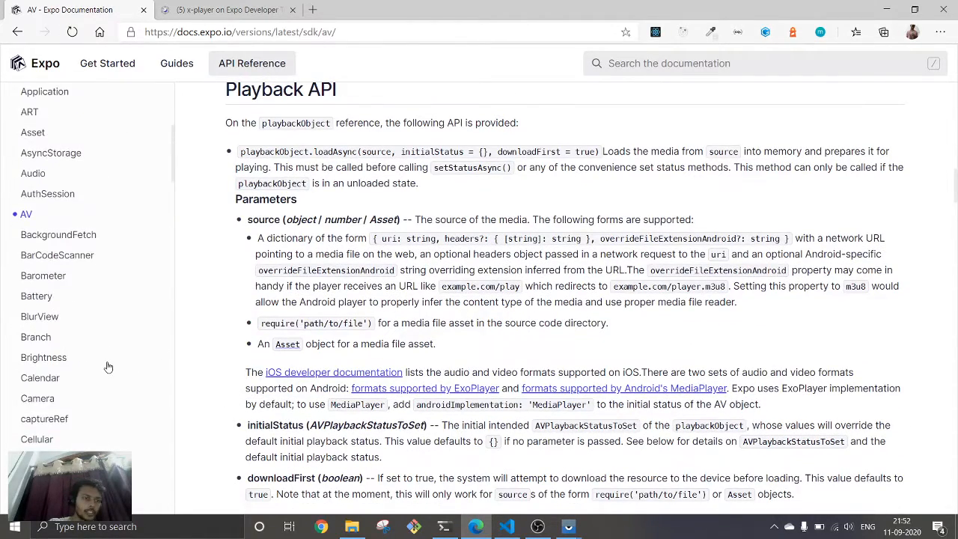
scroll(107, 367, down, 3)
right_click(108, 366)
key(Escape)
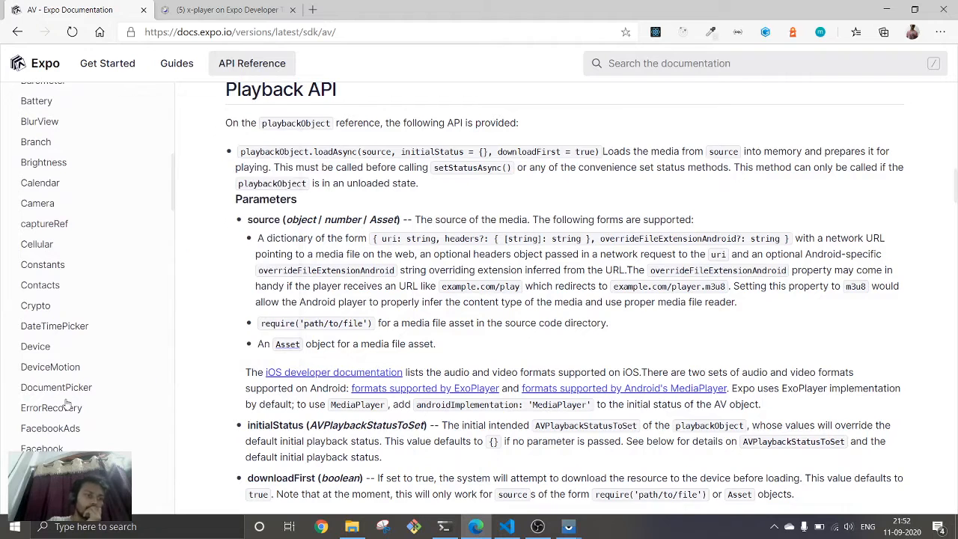
scroll(67, 404, down, 2)
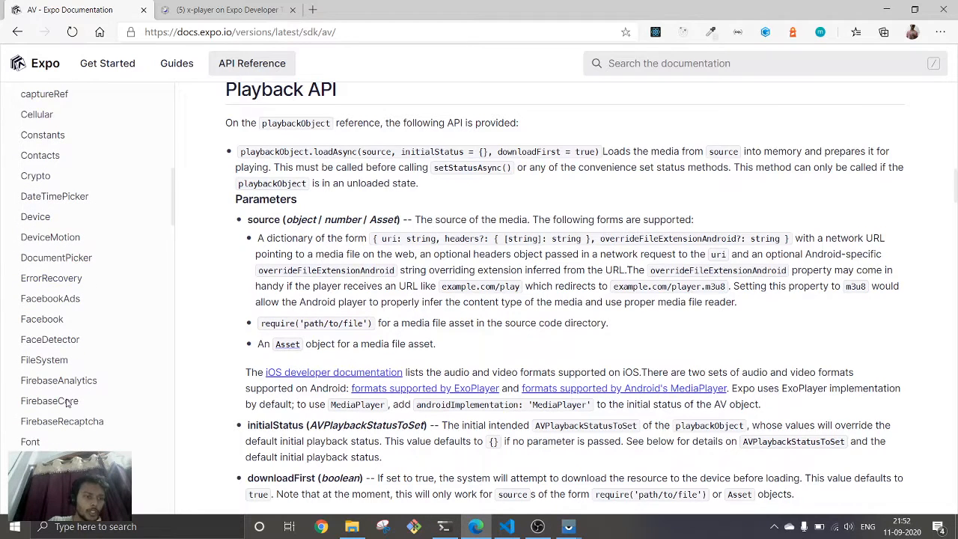
scroll(68, 403, down, 2)
scroll(67, 402, down, 2)
scroll(67, 404, down, 3)
scroll(67, 404, down, 2)
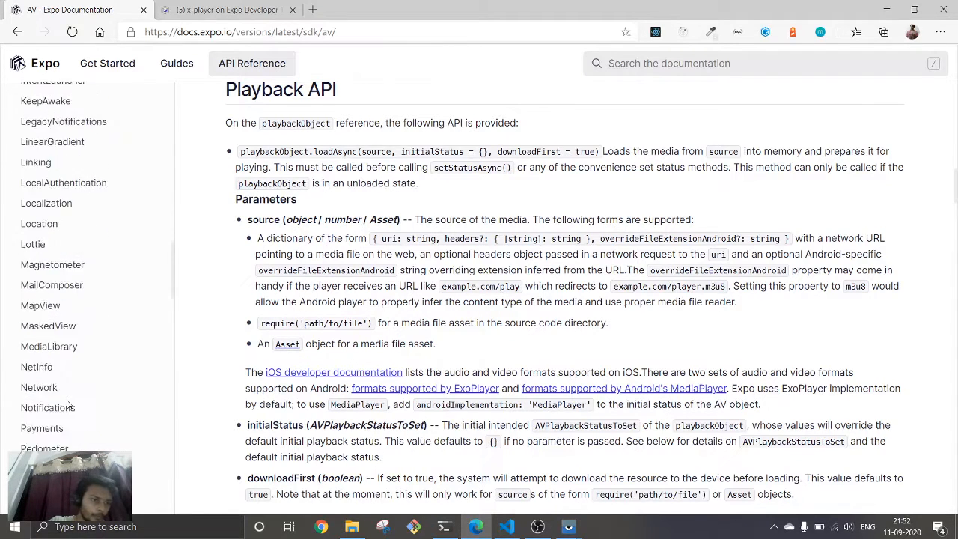
scroll(67, 404, down, 3)
scroll(67, 404, down, 2)
scroll(67, 404, down, 5)
scroll(67, 404, down, 3)
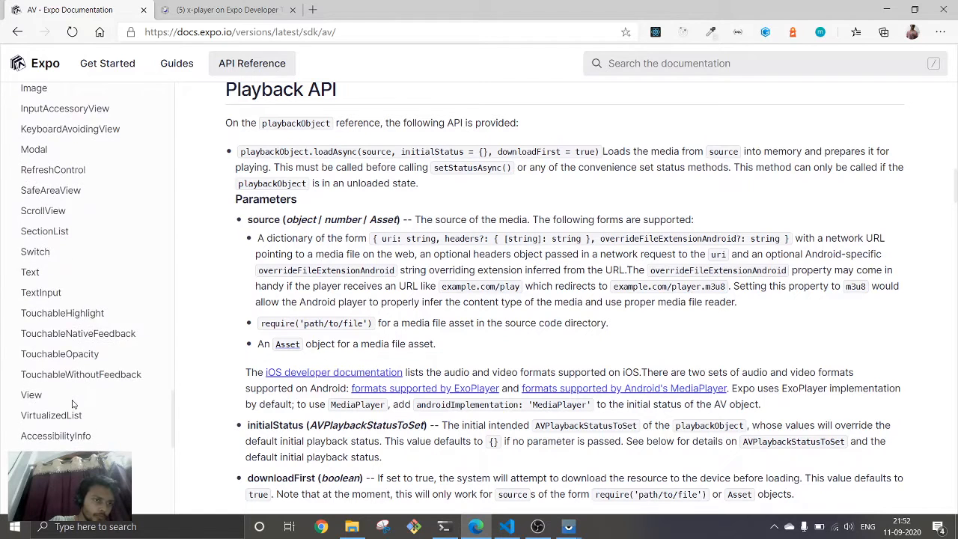
scroll(67, 404, up, 2)
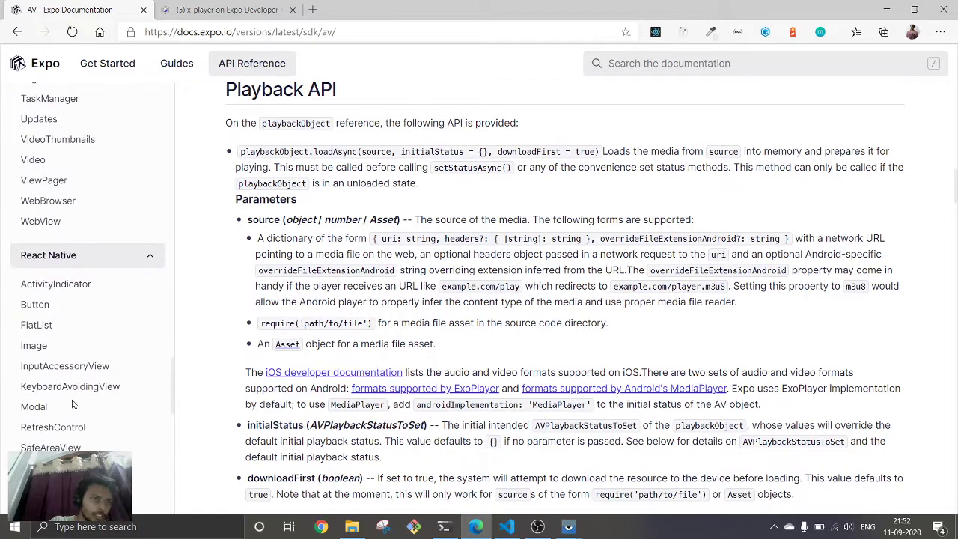
Step: Open the Video component page and select its whole autoplaying, looping usage example
click(32, 159)
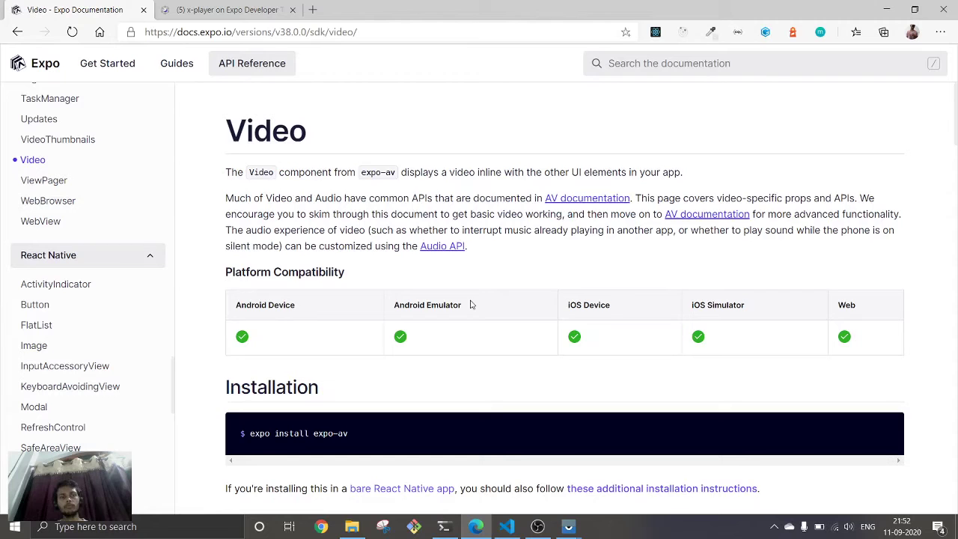
scroll(425, 330, down, 4)
scroll(425, 330, down, 1)
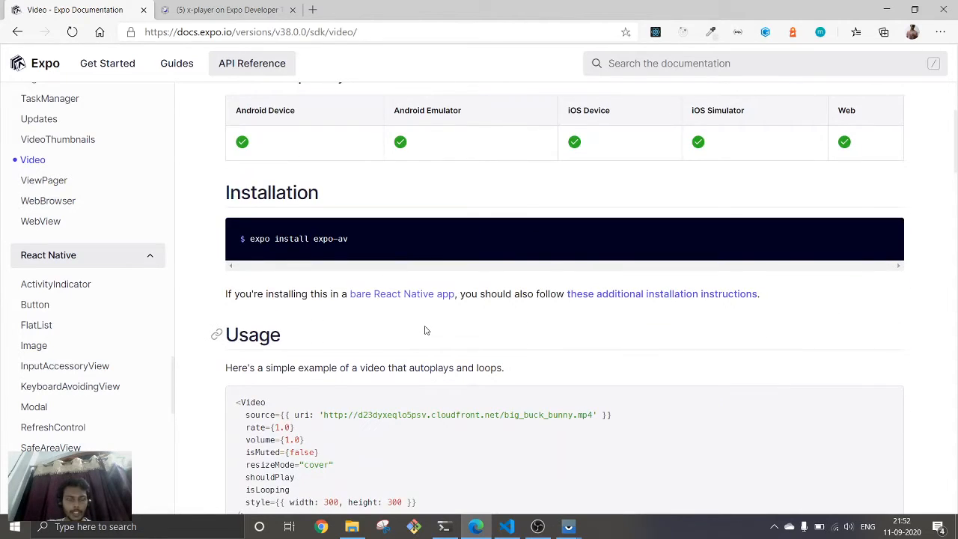
scroll(425, 330, down, 2)
scroll(425, 330, down, 2)
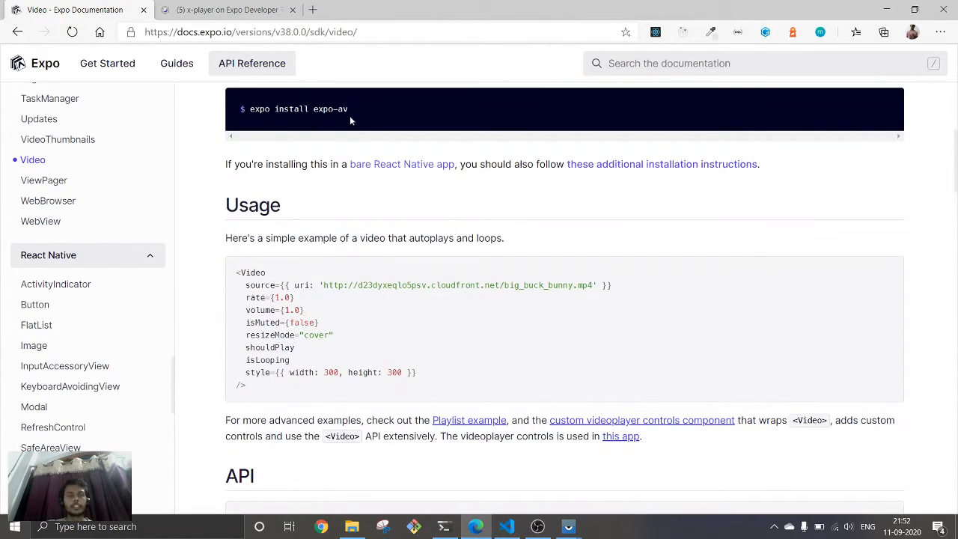
drag(349, 110, 244, 111)
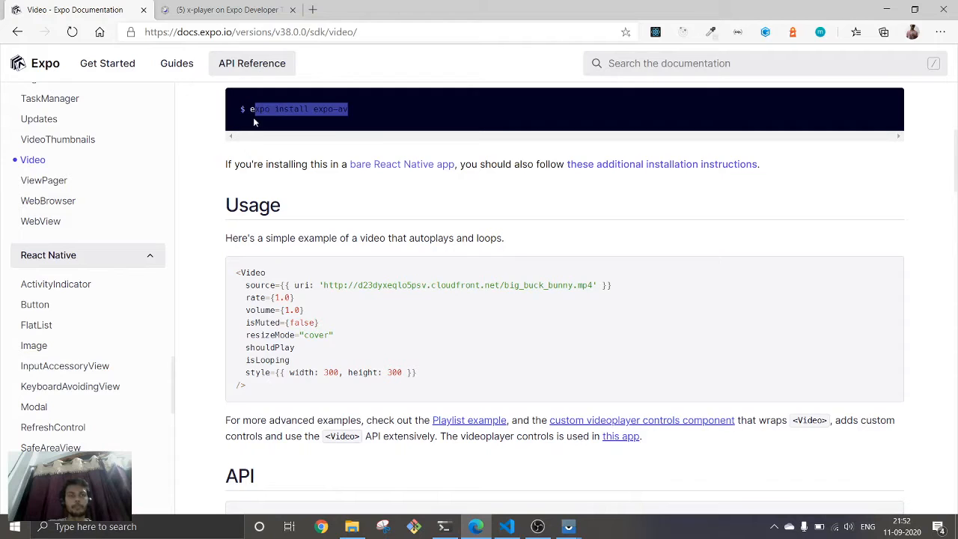
click(297, 128)
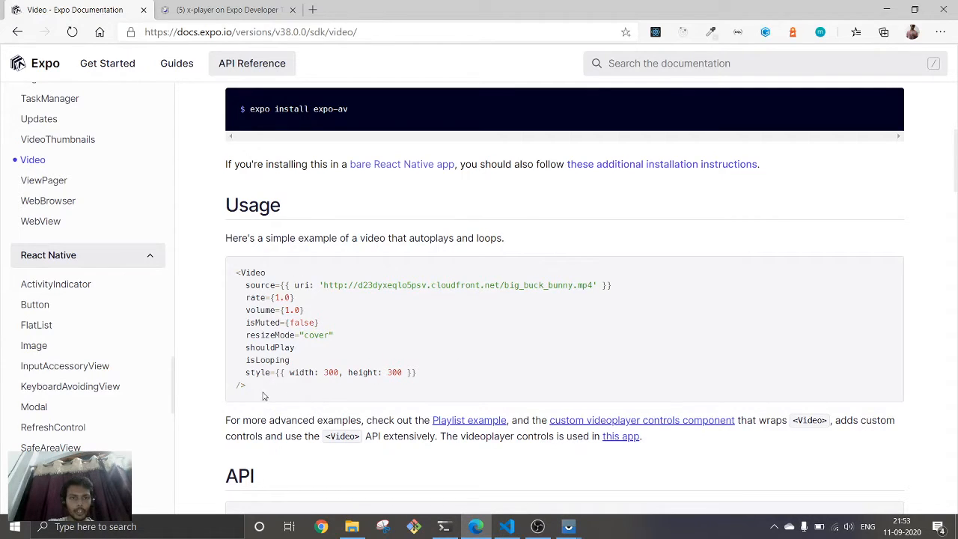
drag(257, 388, 249, 361)
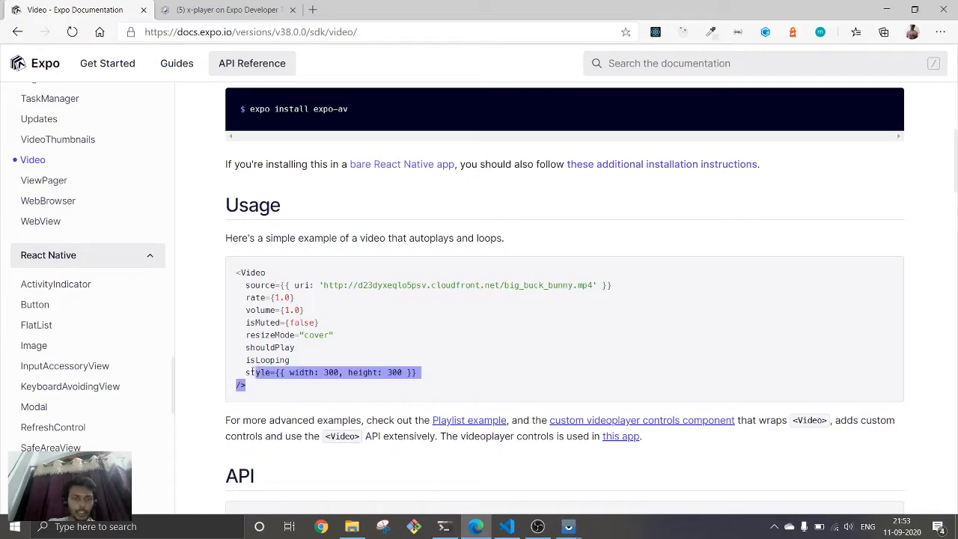
scroll(253, 390, down, 3)
scroll(253, 390, down, 3)
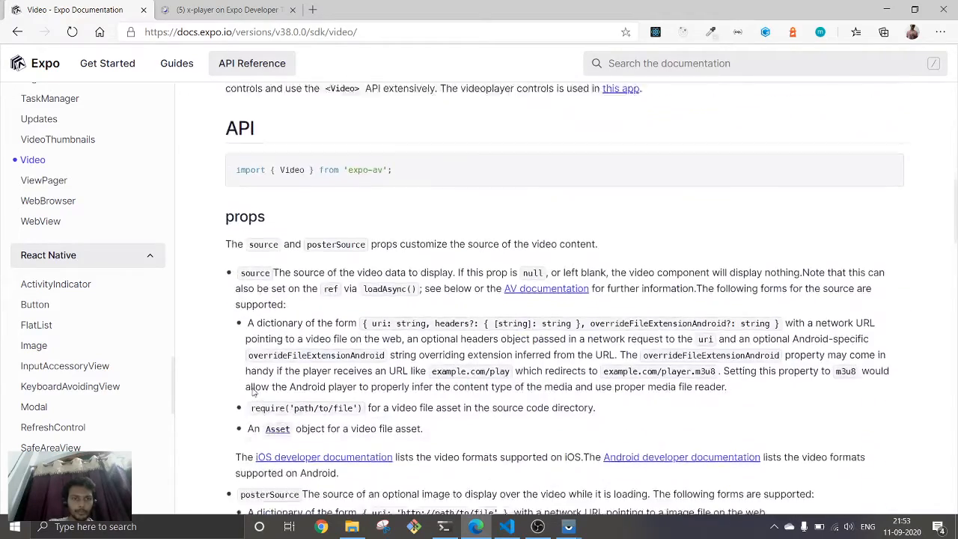
scroll(253, 390, down, 2)
scroll(253, 389, down, 4)
scroll(253, 390, down, 4)
scroll(253, 389, up, 4)
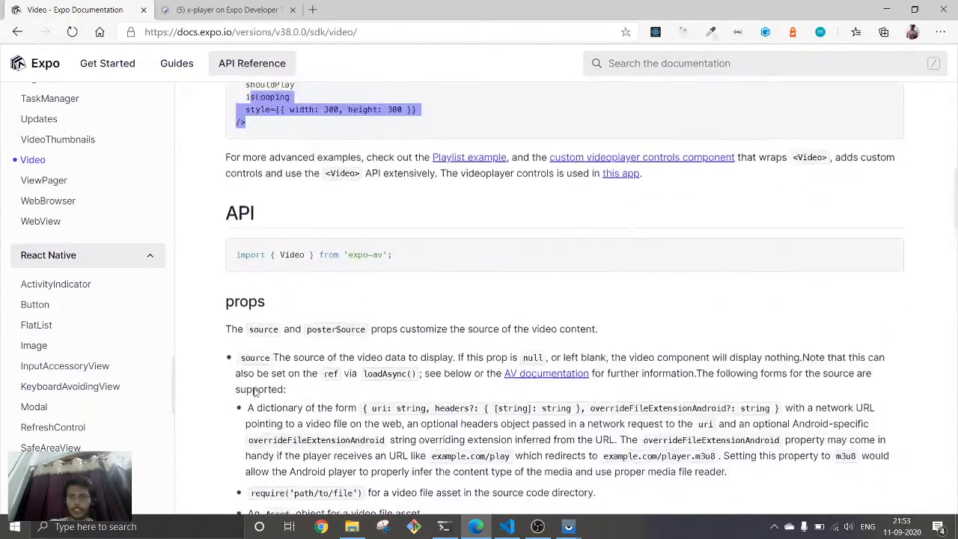
scroll(253, 390, up, 4)
scroll(253, 389, down, 1)
scroll(283, 396, down, 1)
drag(254, 394, 220, 274)
key(ctrl+c)
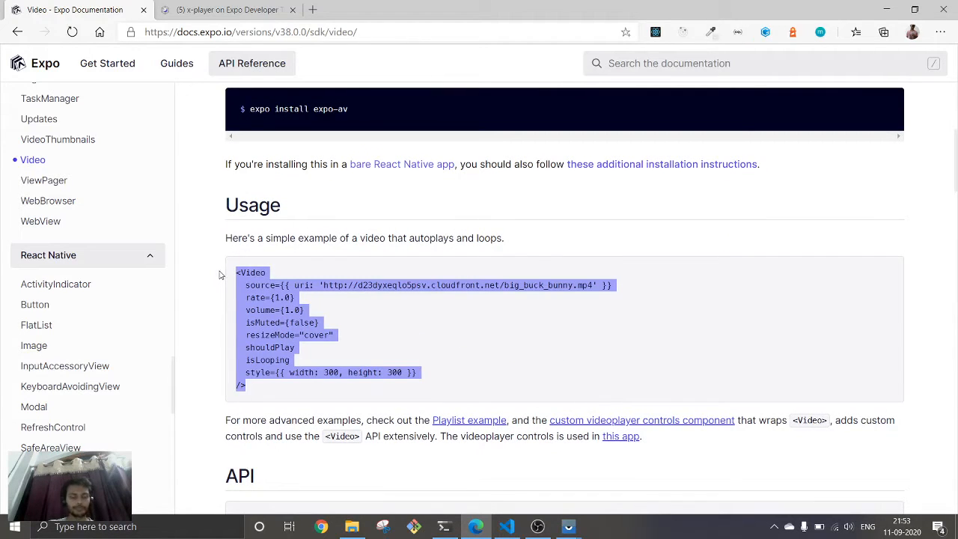
Step: Replace the View block in Video.tsx's return with the copied Video usage example
click(508, 526)
click(524, 315)
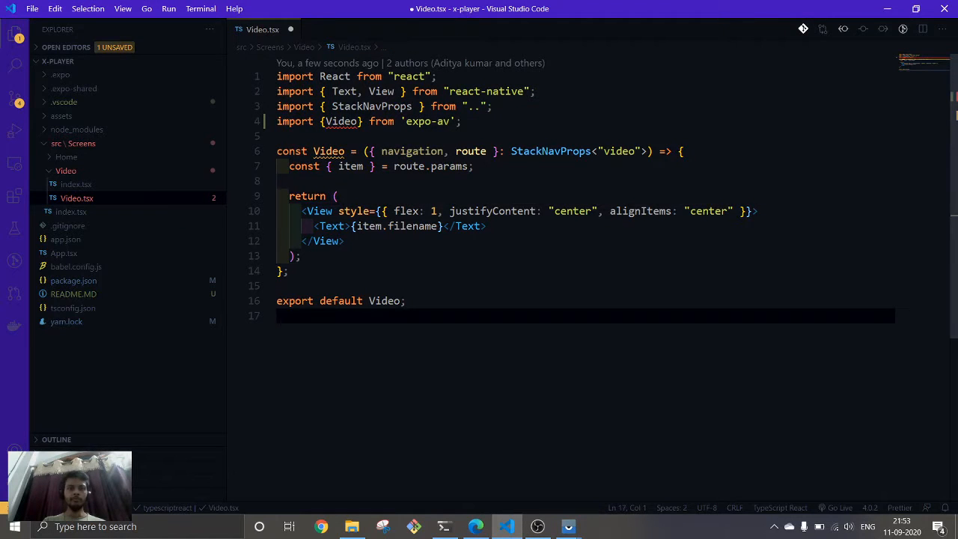
drag(344, 241, 301, 211)
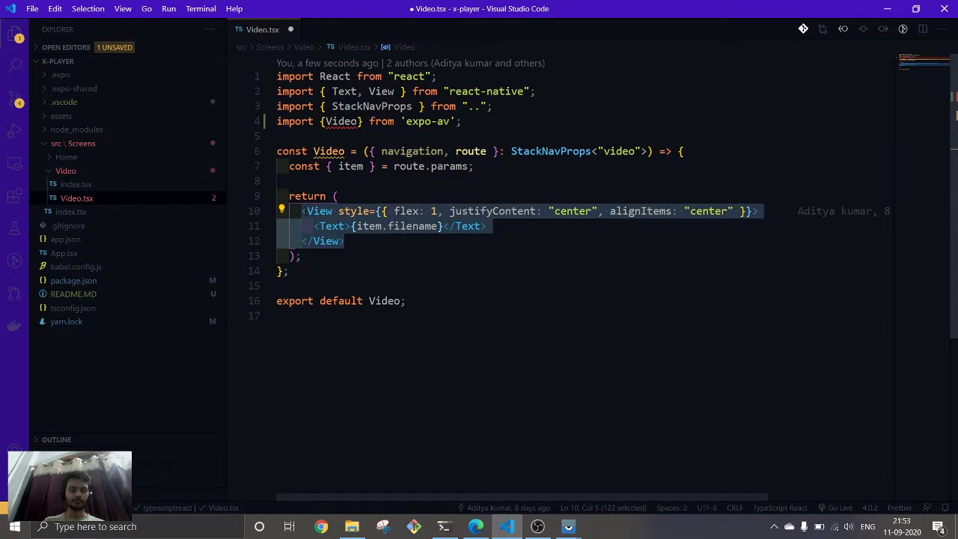
key(ctrl+v)
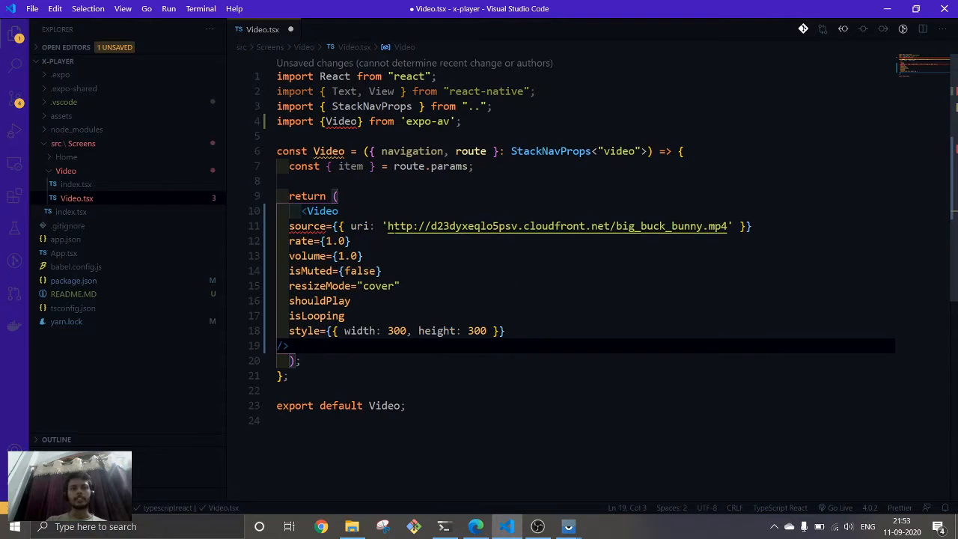
Step: Swap the example video URL for item.uri as the Video source
click(387, 226)
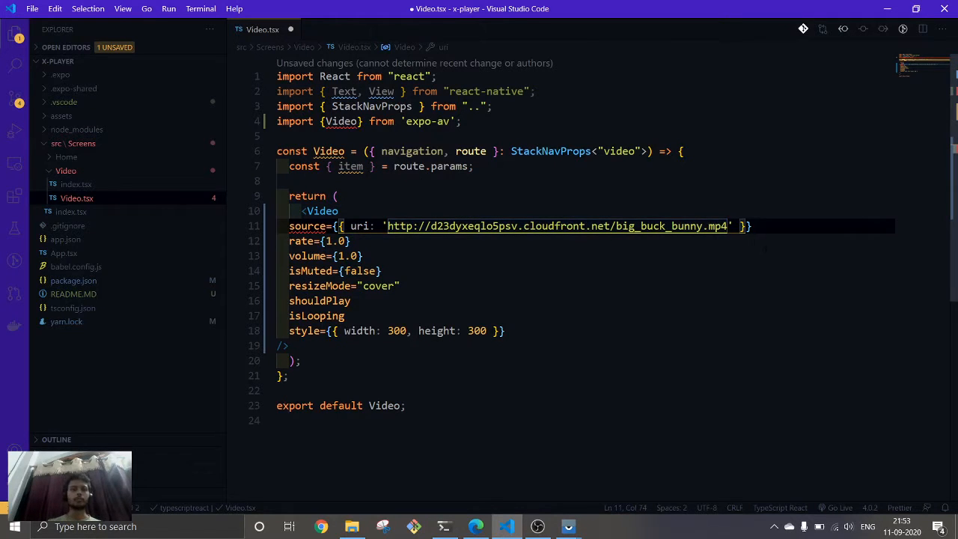
key(BackSpace)
key(BackSpace)
key(BackSpace)
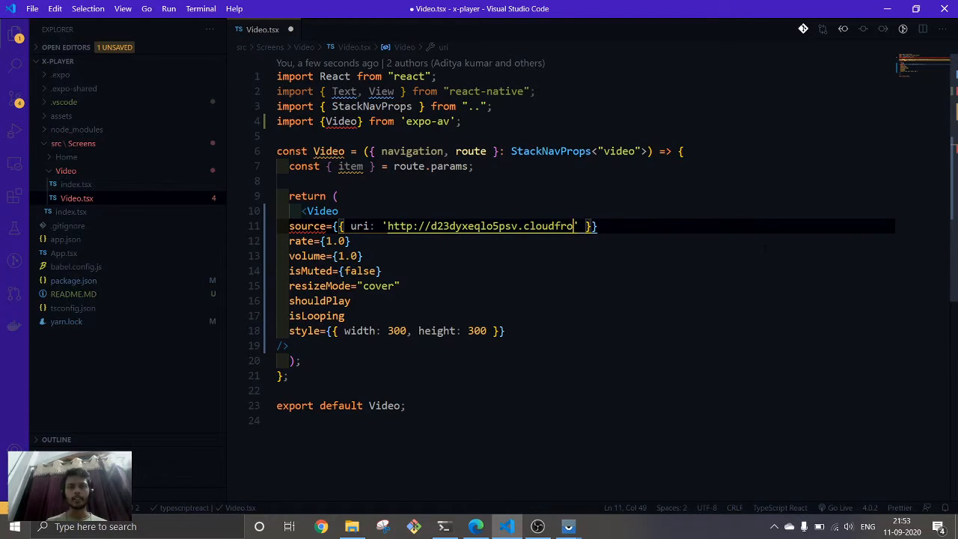
key(BackSpace)
key(BackSpace)
key(BackSpace)
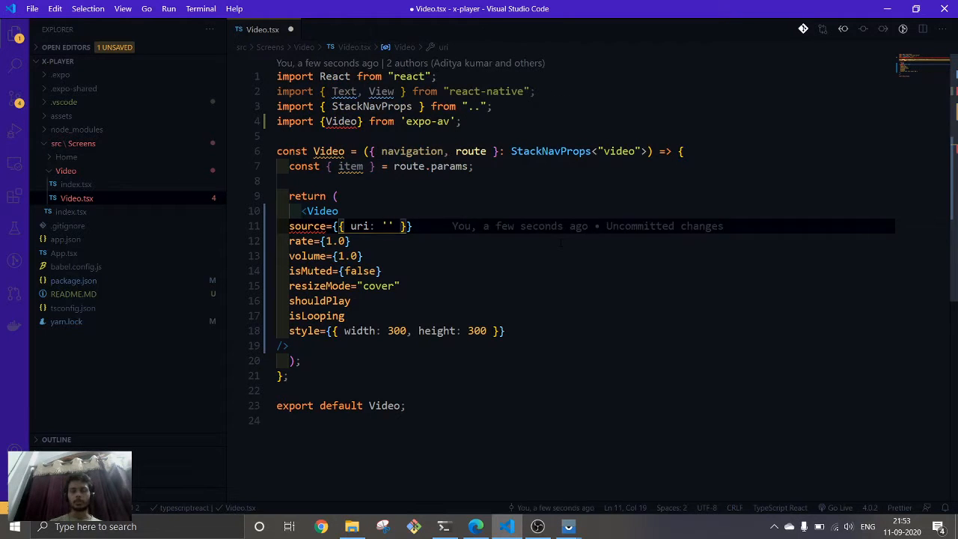
key(BackSpace)
key(BackSpace)
text(item)
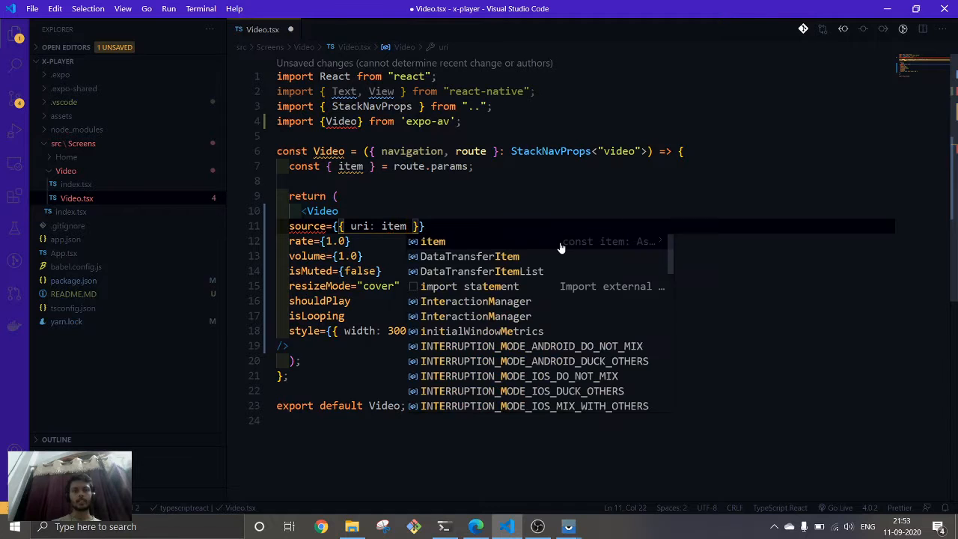
text(.)
key(Down)
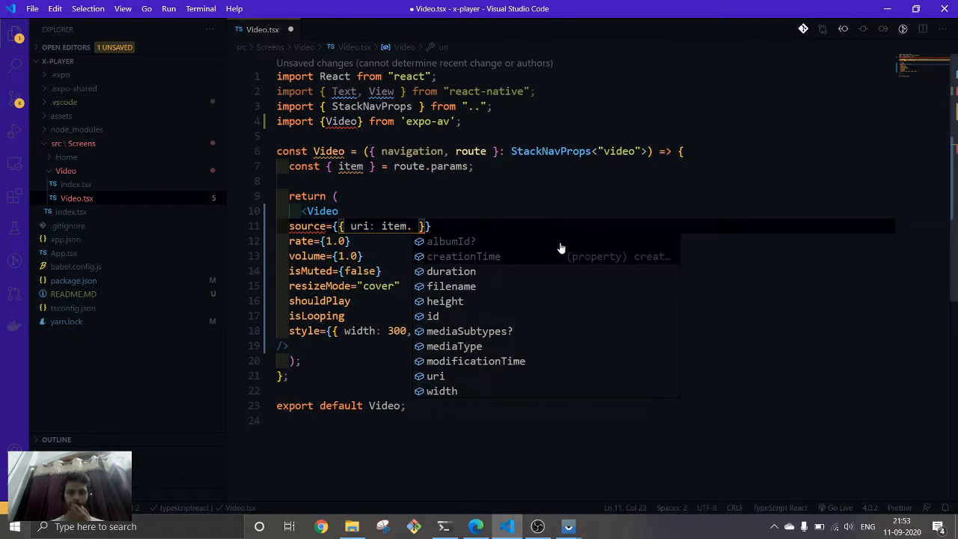
key(Down)
key(Down)
key(Down)
key(Down)
key(Down)
key(Down)
key(Down)
key(Return)
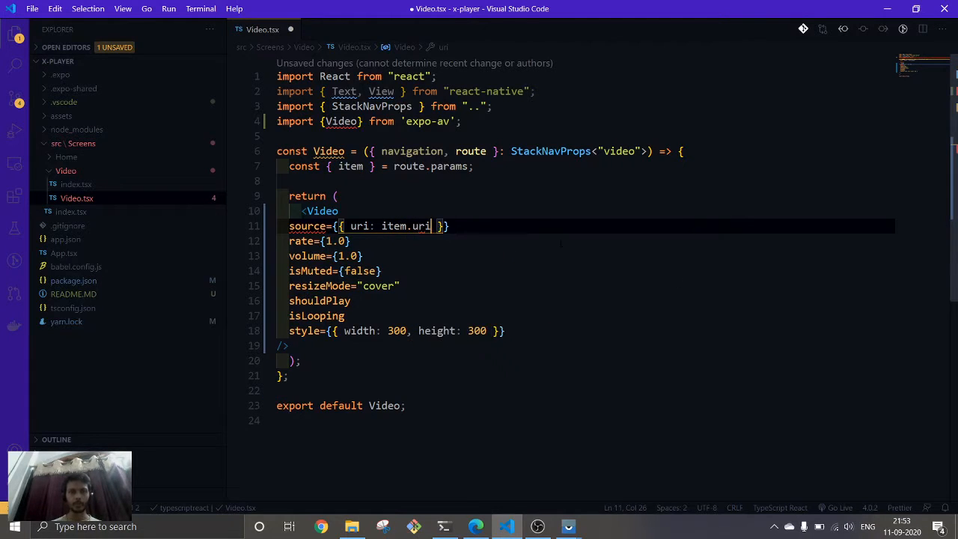
key(Right)
key(Right)
key(Right)
key(Down)
key(Down)
key(Down)
key(Down)
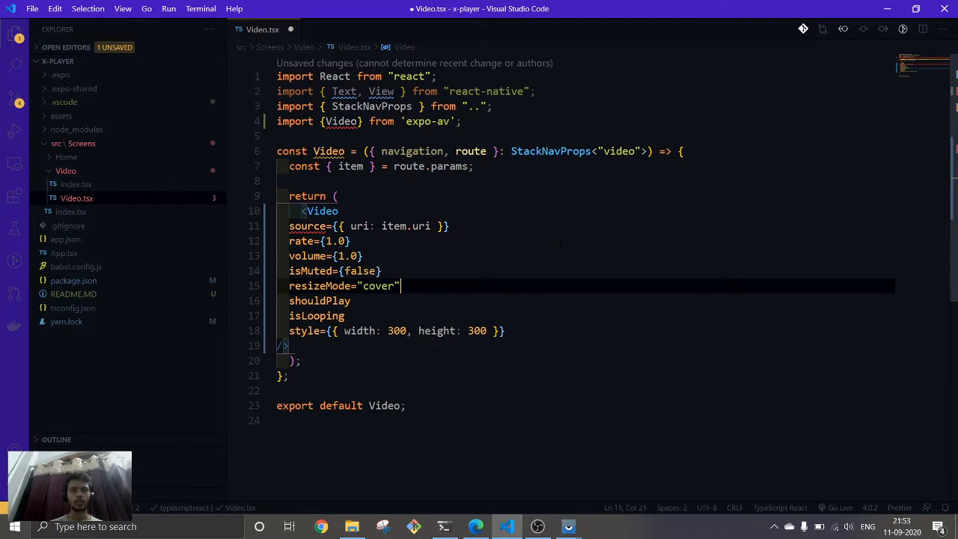
key(Up)
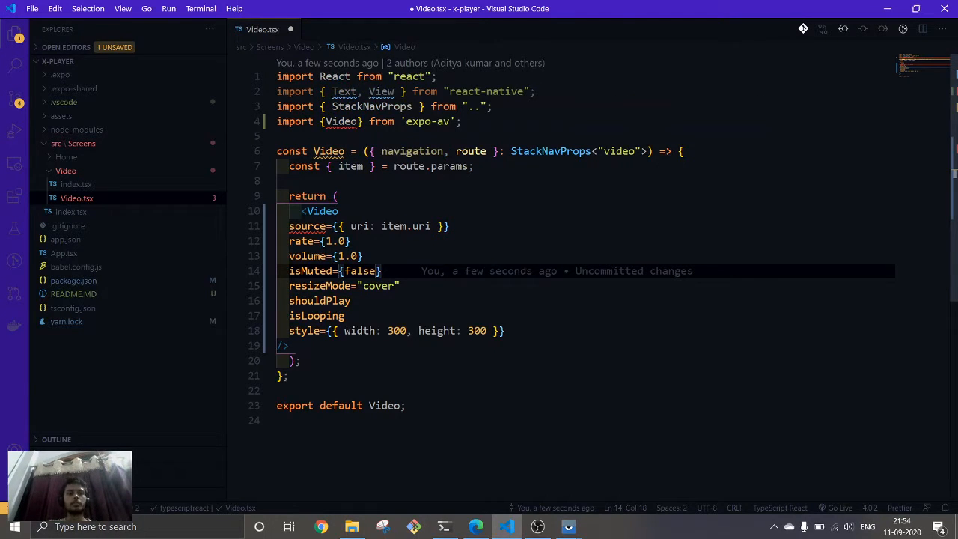
Step: Alias the expo-av import as 'Video as VideoPlayer' and rename the rendered tag to VideoPlayer
click(327, 152)
click(356, 121)
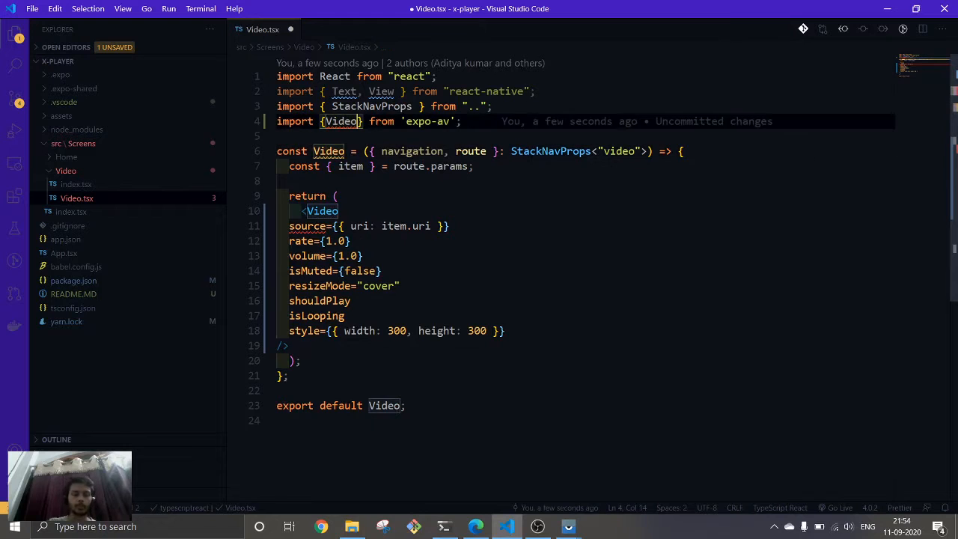
key(BackSpace)
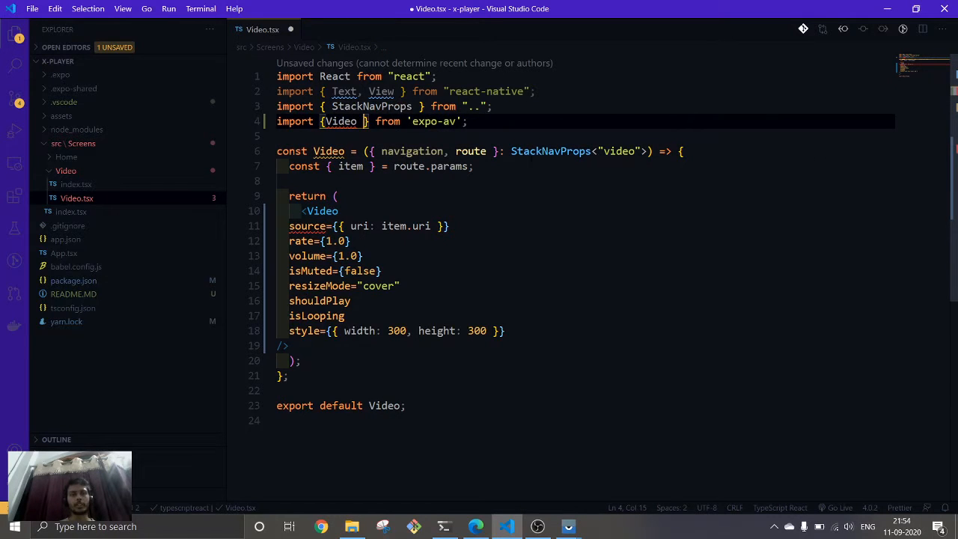
text(as )
text(VideoPlay)
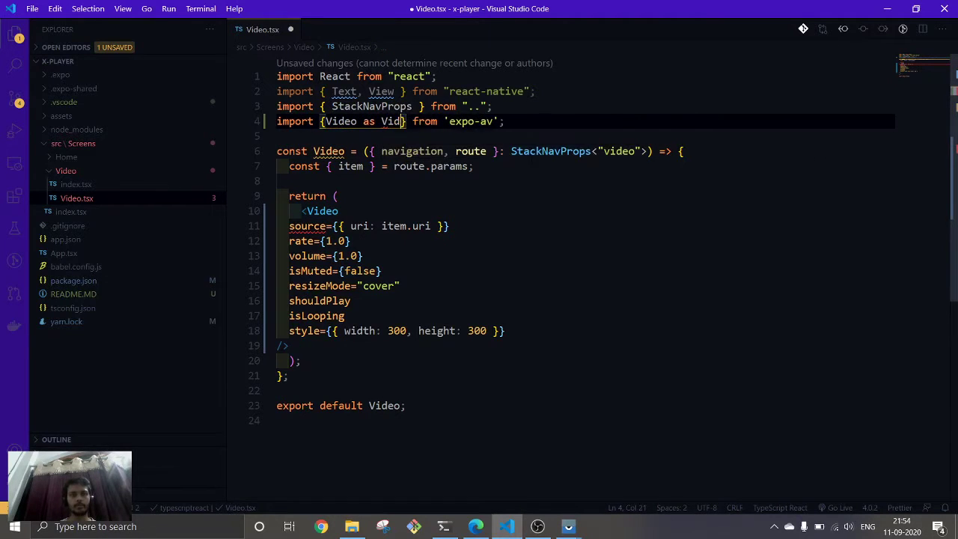
text(er)
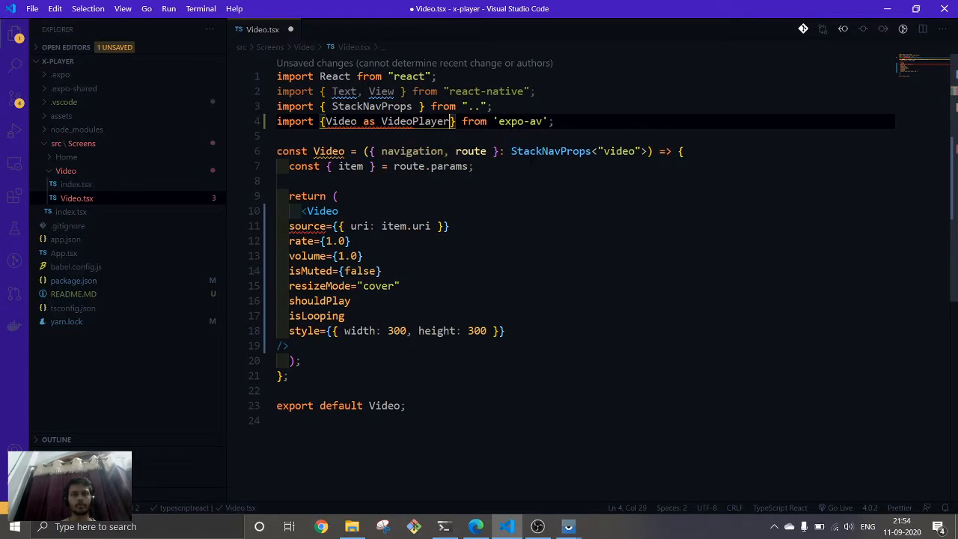
key(shift+Left)
key(ctrl+shift+Left)
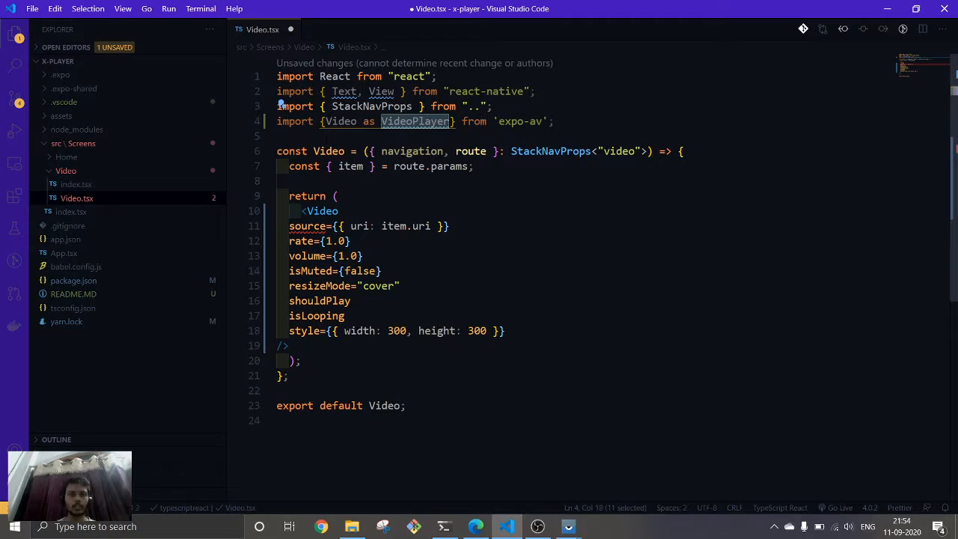
key(ctrl+c)
double_click(323, 211)
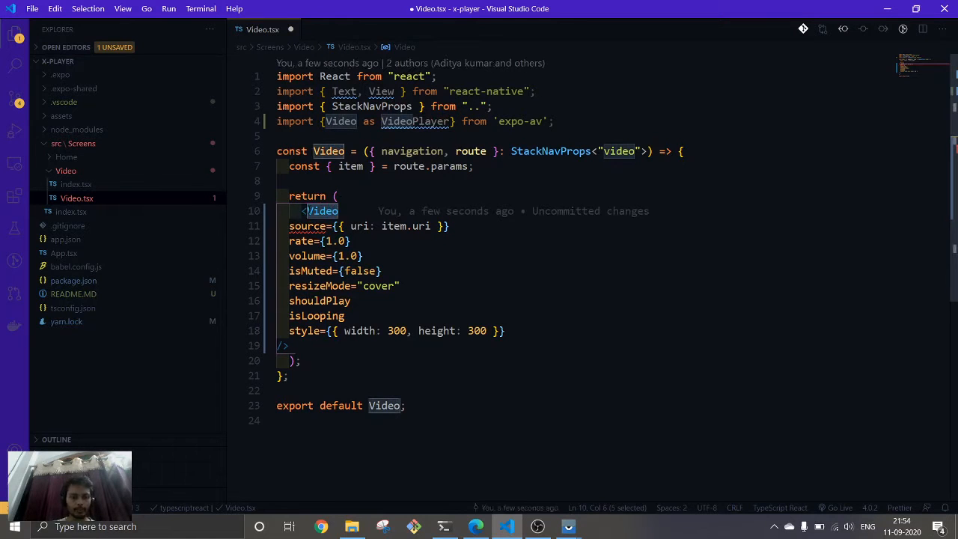
key(ctrl+v)
Step: Save Video.tsx with Ctrl+S so it auto-formats
click(337, 256)
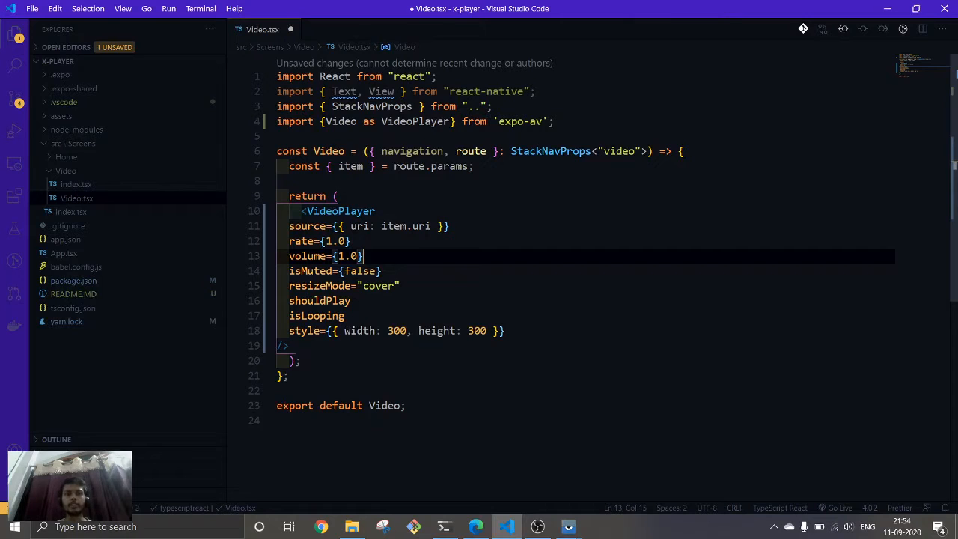
click(279, 91)
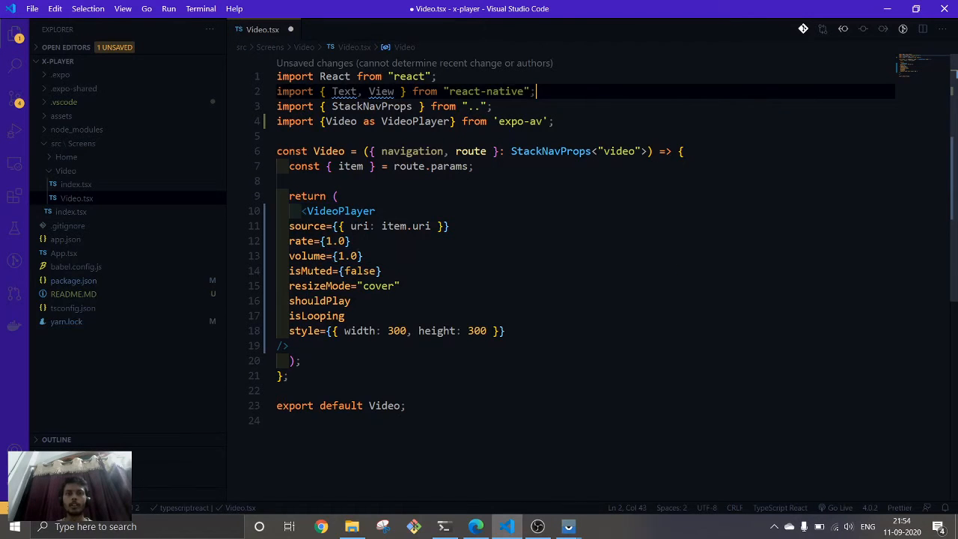
click(401, 286)
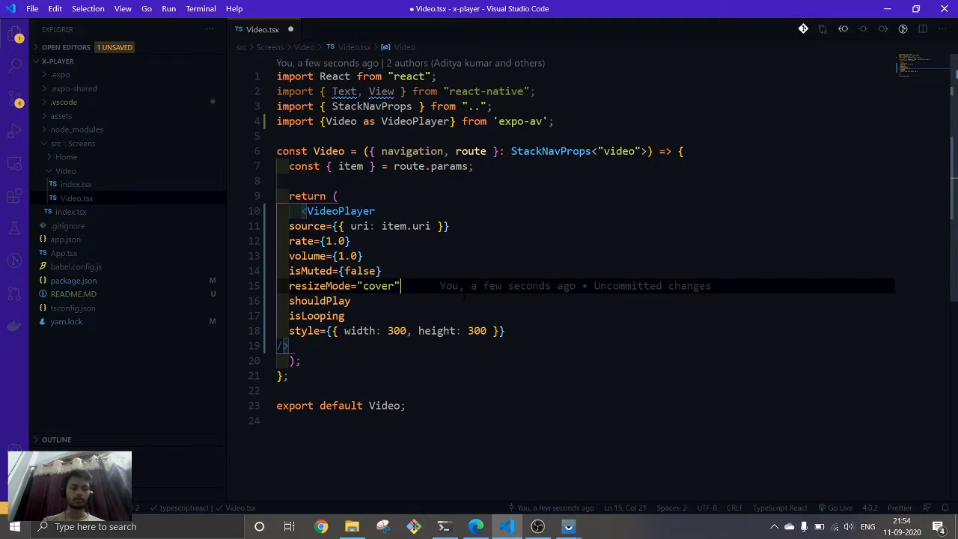
key(ctrl+s)
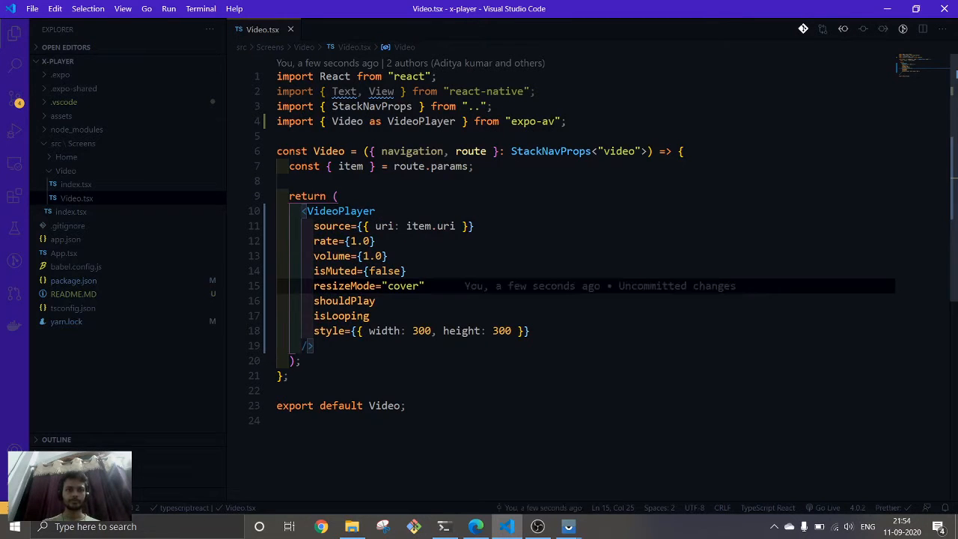
click(449, 390)
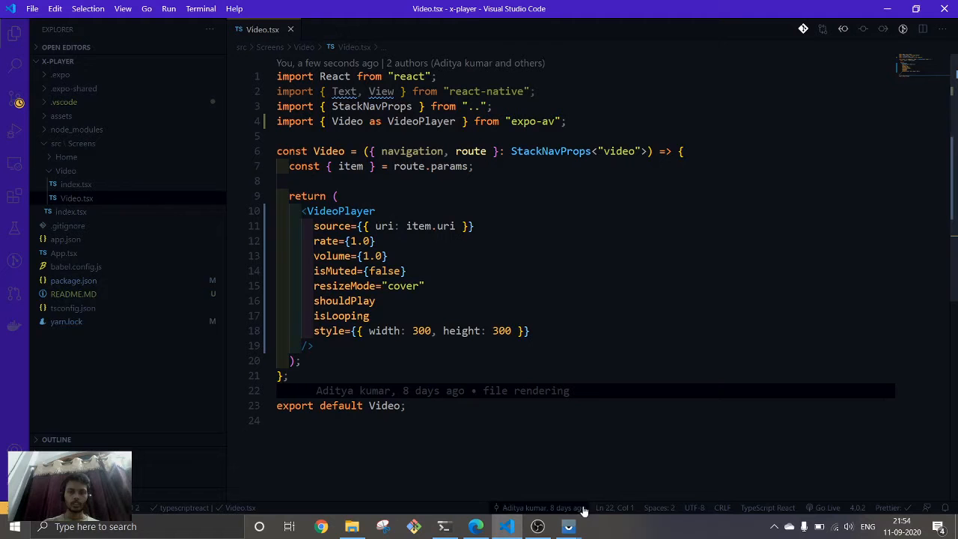
click(606, 476)
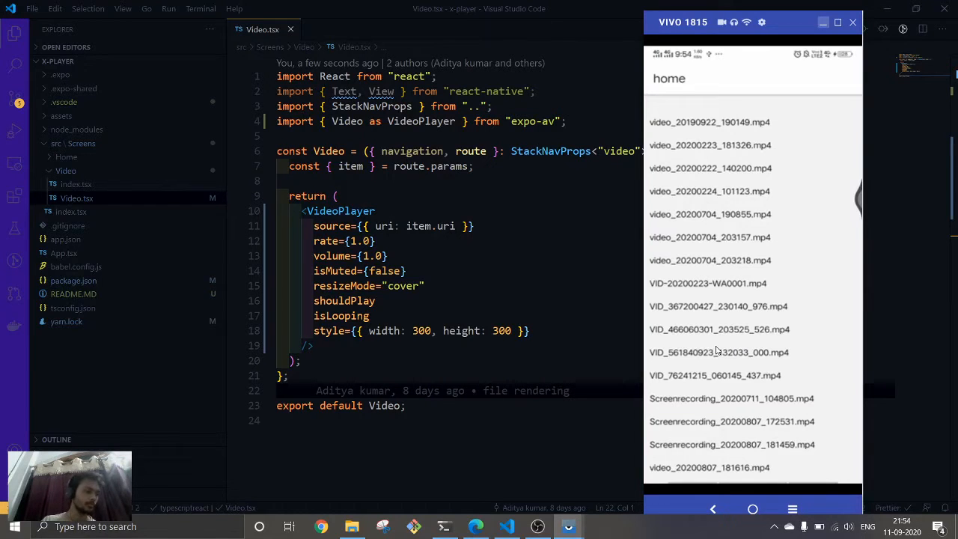
click(717, 350)
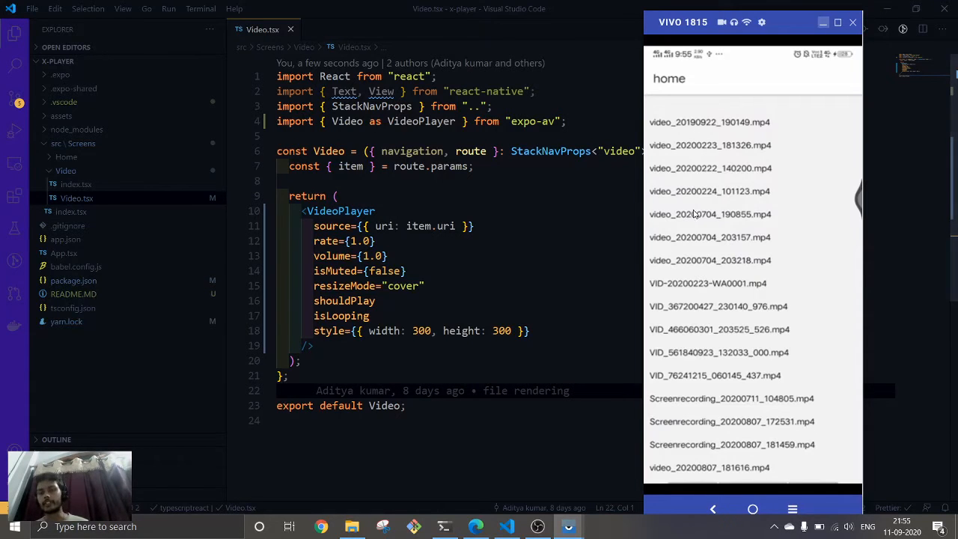
click(407, 271)
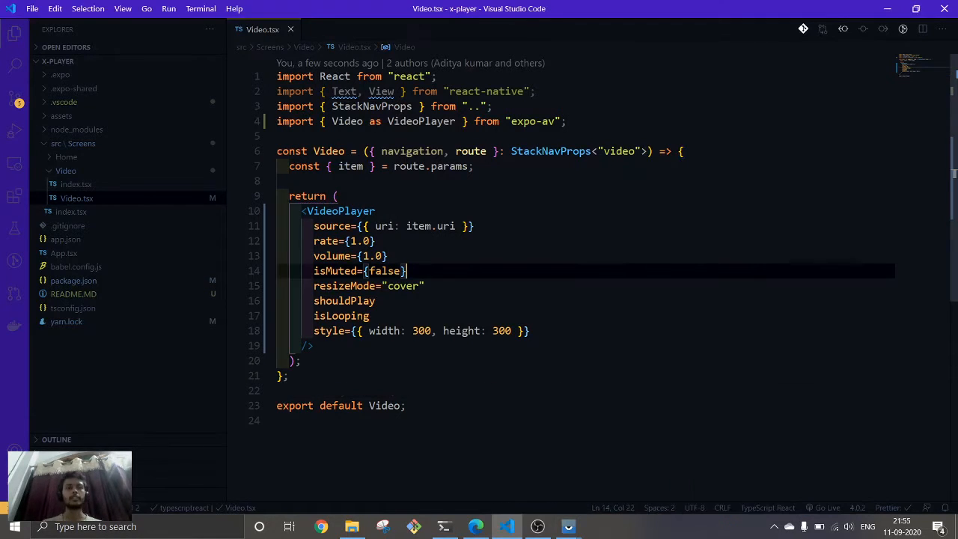
drag(277, 152, 372, 241)
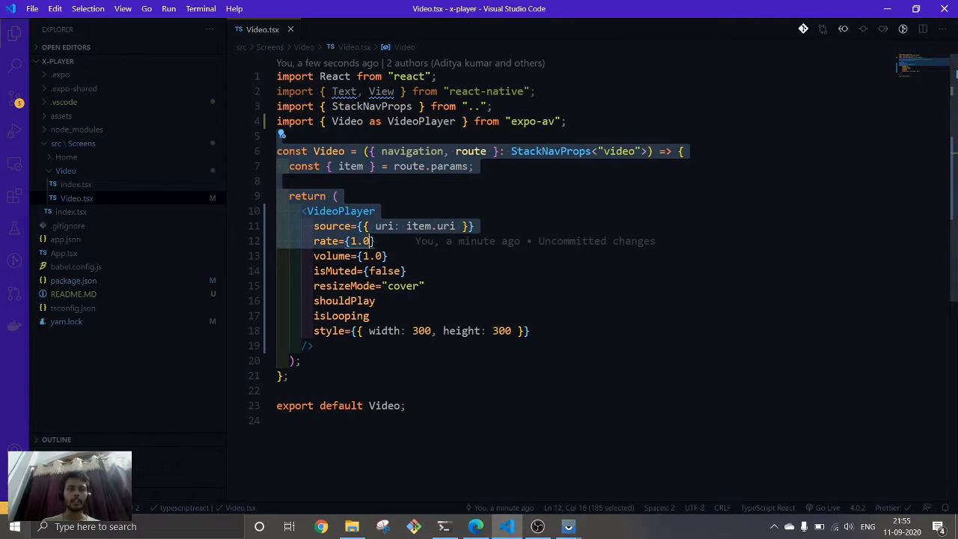
click(389, 301)
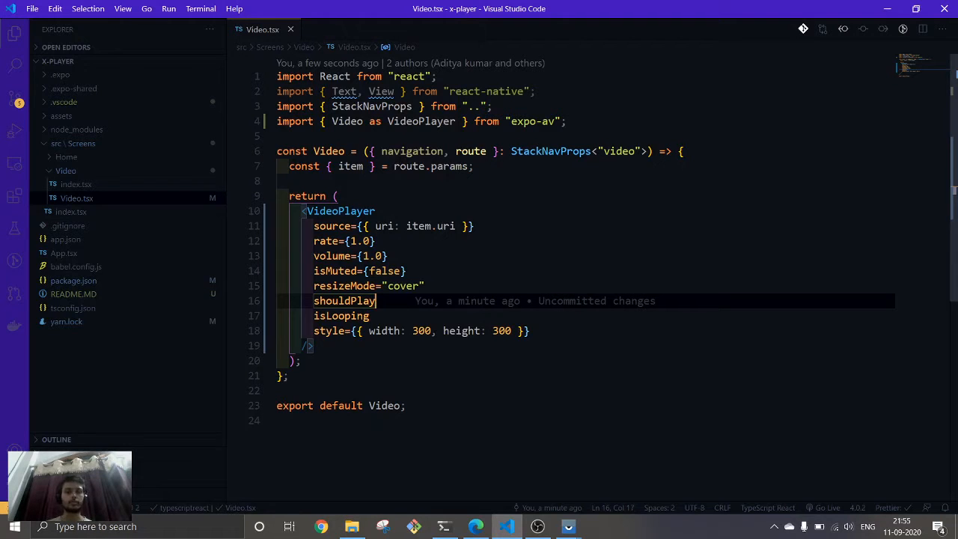
drag(529, 330, 369, 331)
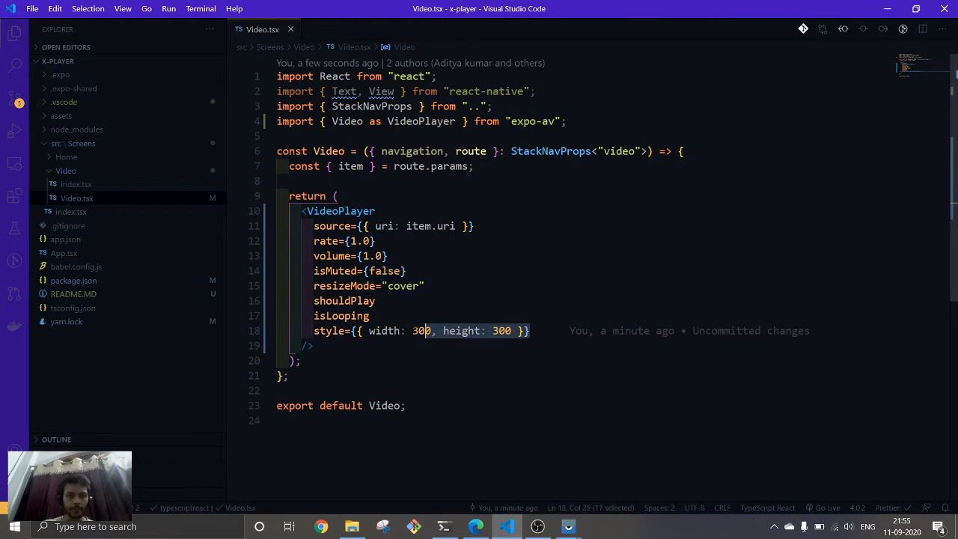
click(449, 376)
mouse_move(568, 526)
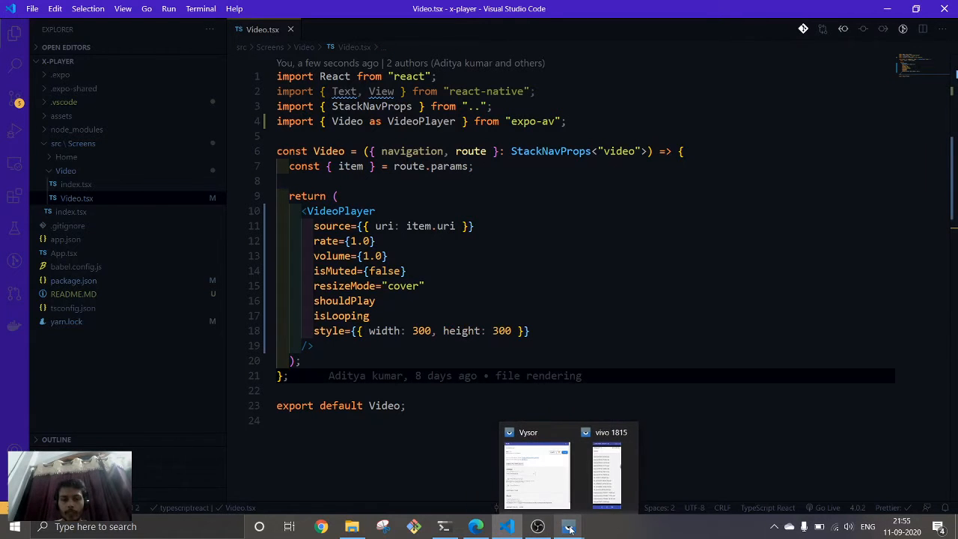
click(600, 490)
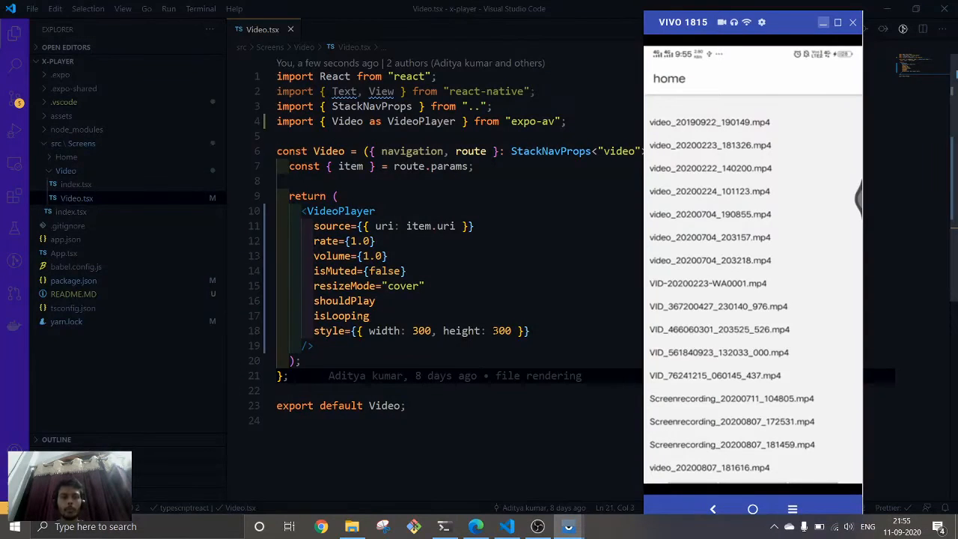
click(374, 241)
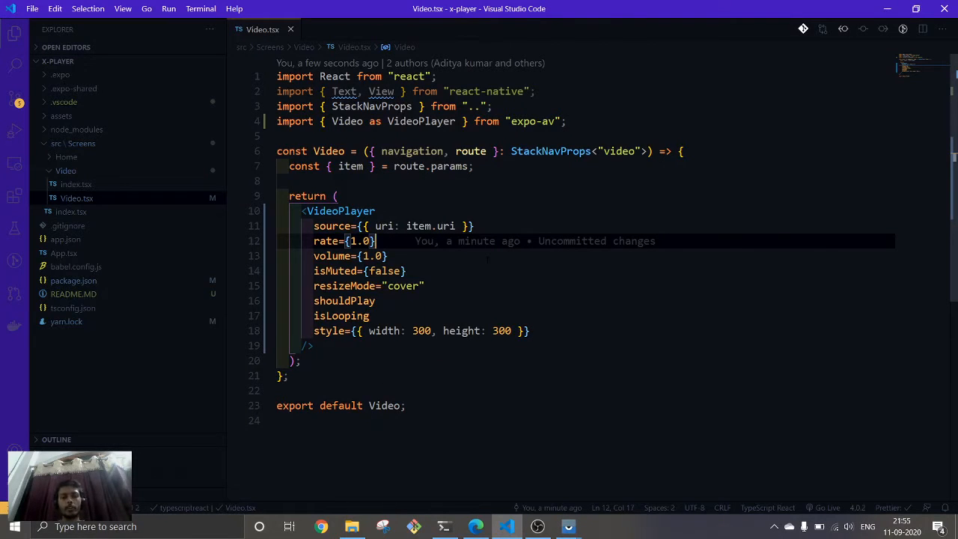
mouse_move(568, 527)
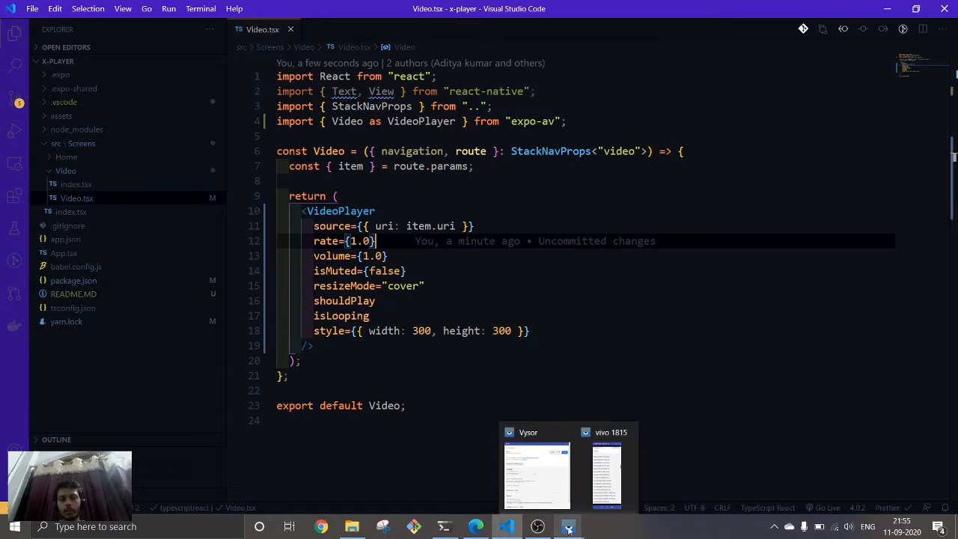
click(606, 475)
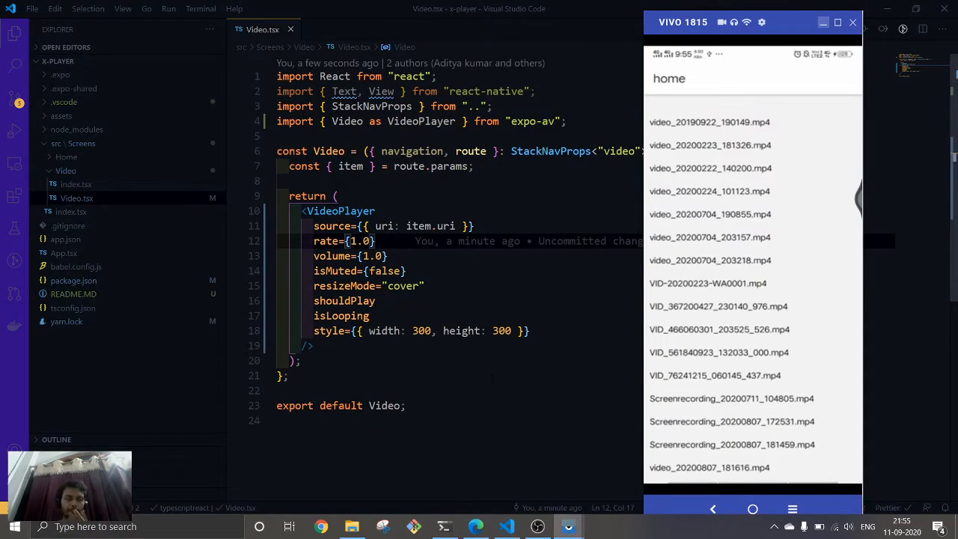
click(338, 196)
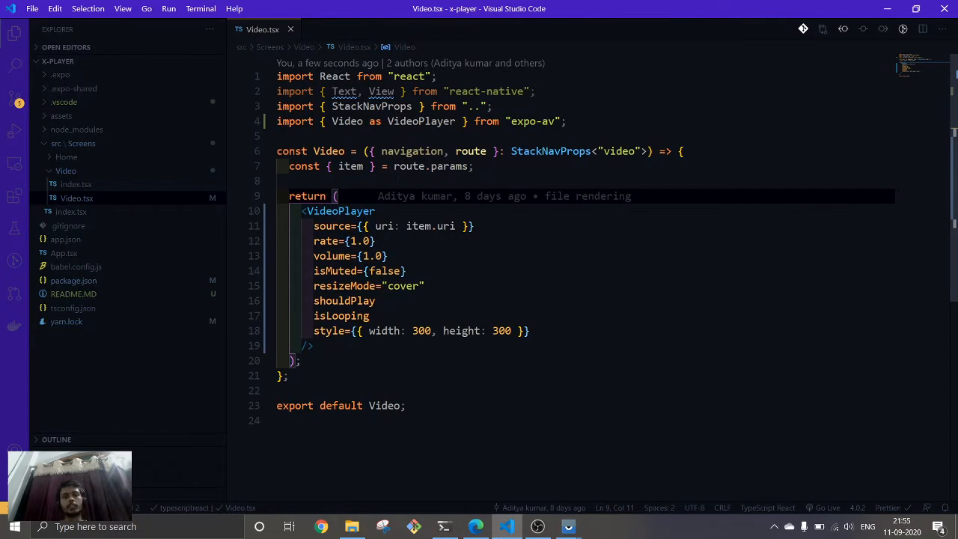
Step: Bring the Expo Video docs to the front and focus the documentation search box
click(476, 526)
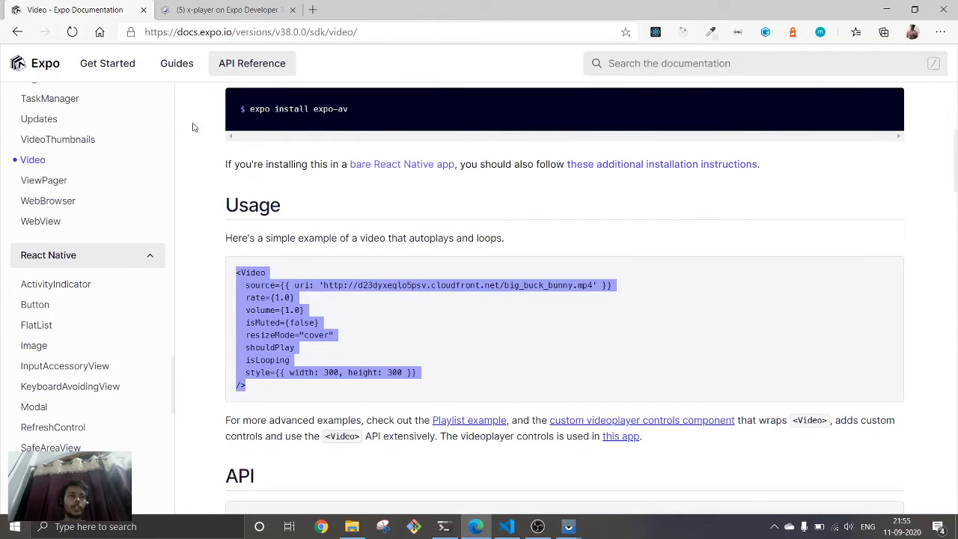
scroll(89, 274, down, 1)
scroll(89, 275, down, 5)
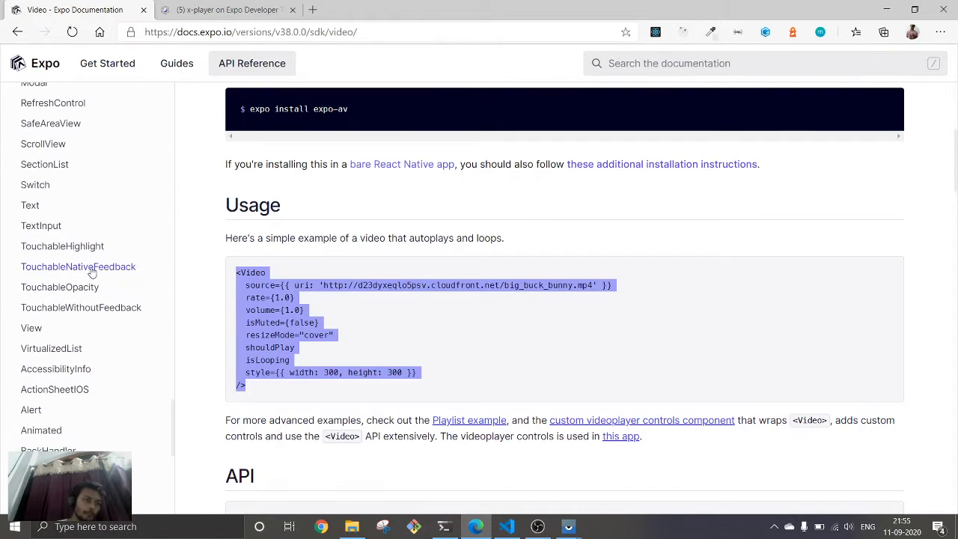
scroll(89, 274, down, 4)
scroll(89, 275, down, 3)
scroll(94, 273, down, 3)
scroll(93, 273, down, 4)
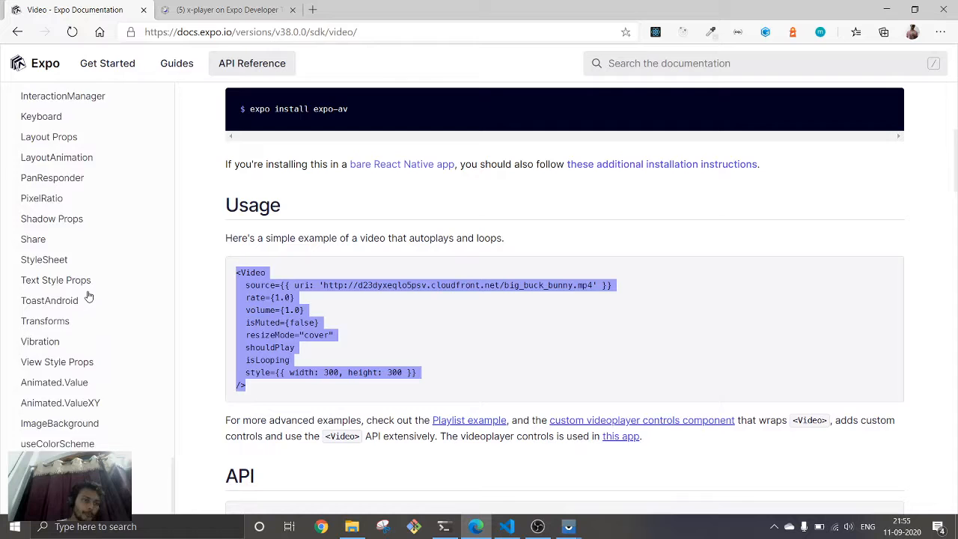
scroll(89, 284, down, 4)
scroll(87, 292, up, 5)
scroll(86, 297, up, 5)
scroll(86, 297, up, 5)
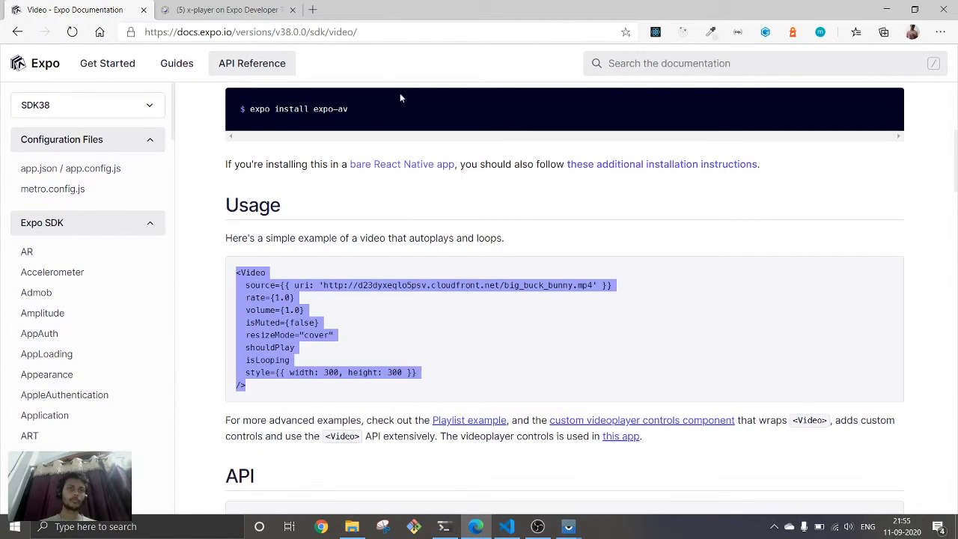
click(656, 63)
text(or)
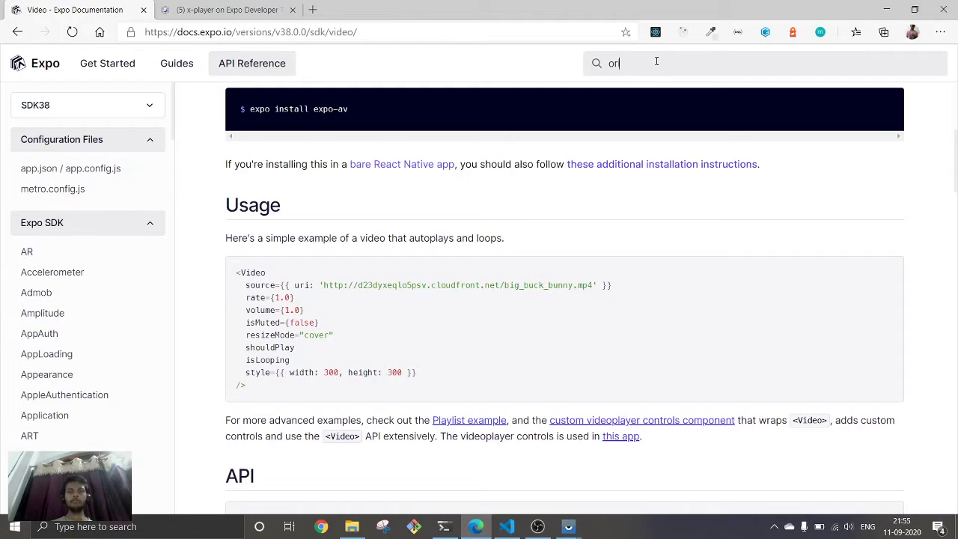
text(ienta)
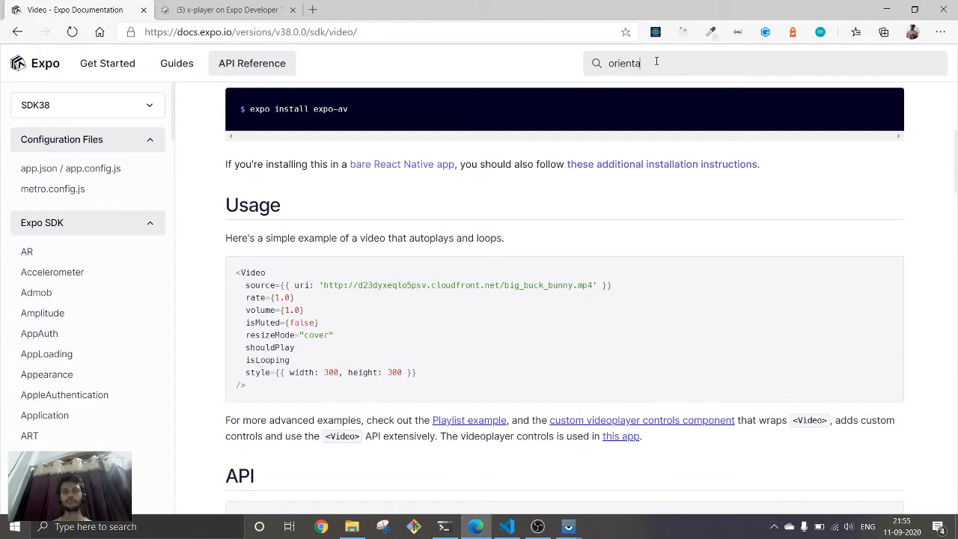
text(tion)
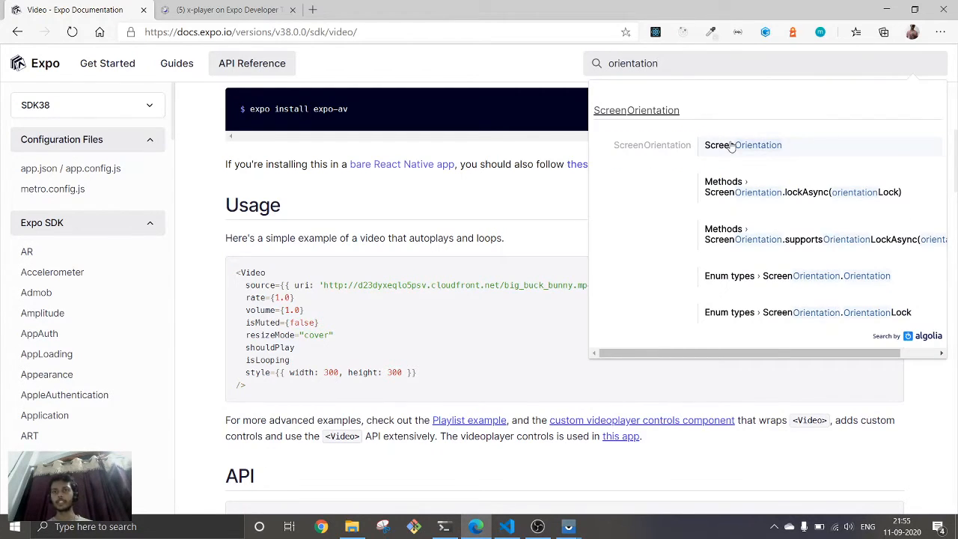
Step: Open the ScreenOrientation reference page from the 'orientation' search and read its methods
click(731, 146)
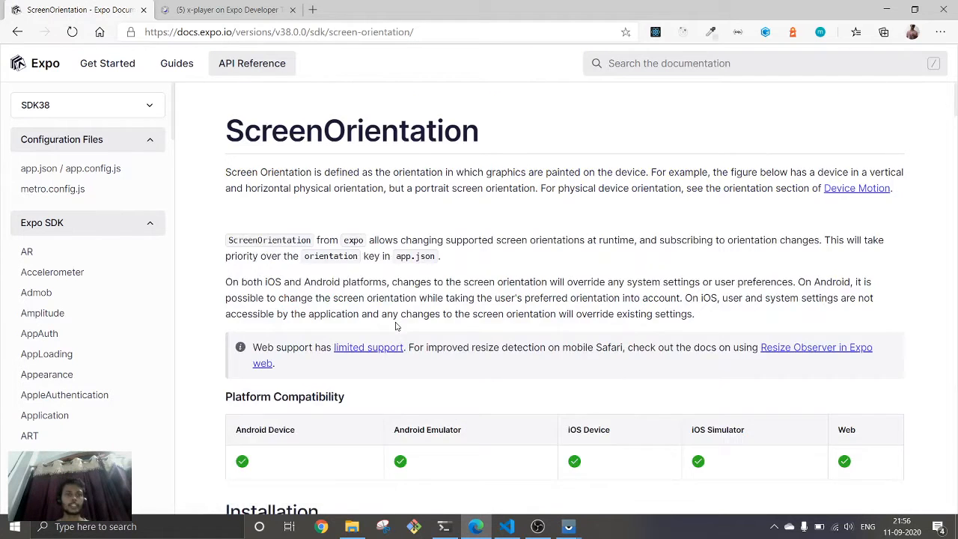
scroll(248, 319, down, 4)
scroll(249, 319, down, 4)
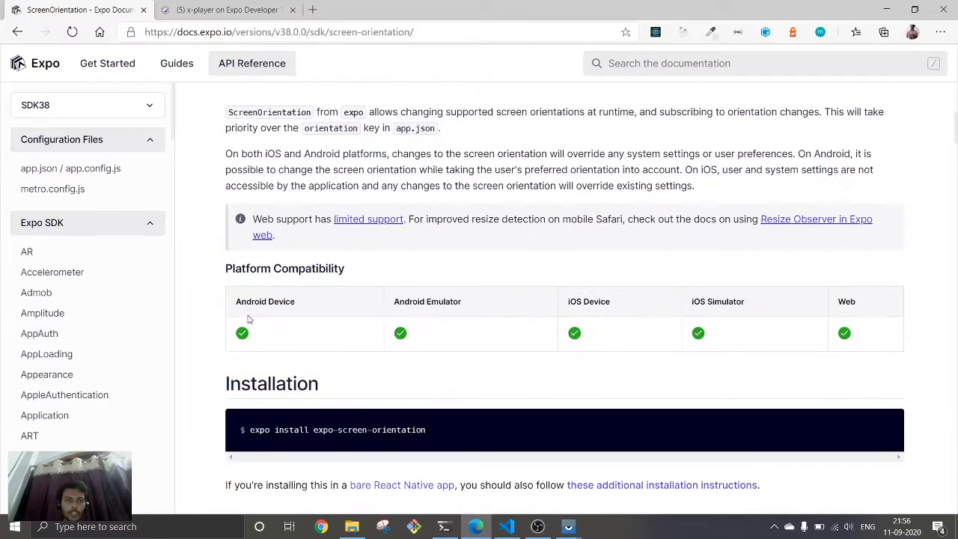
scroll(248, 319, down, 3)
scroll(249, 319, down, 2)
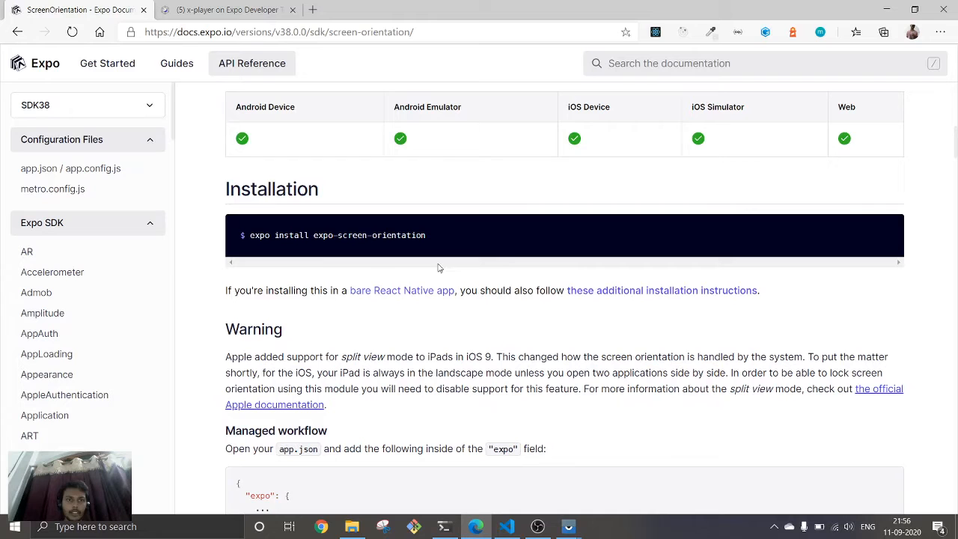
scroll(267, 314, down, 3)
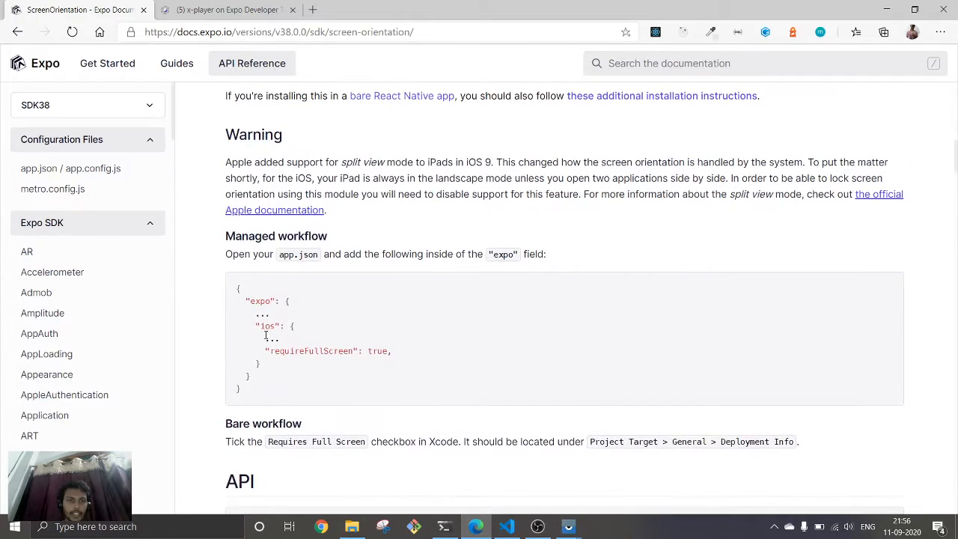
scroll(265, 336, down, 2)
scroll(265, 337, down, 1)
scroll(265, 337, down, 1)
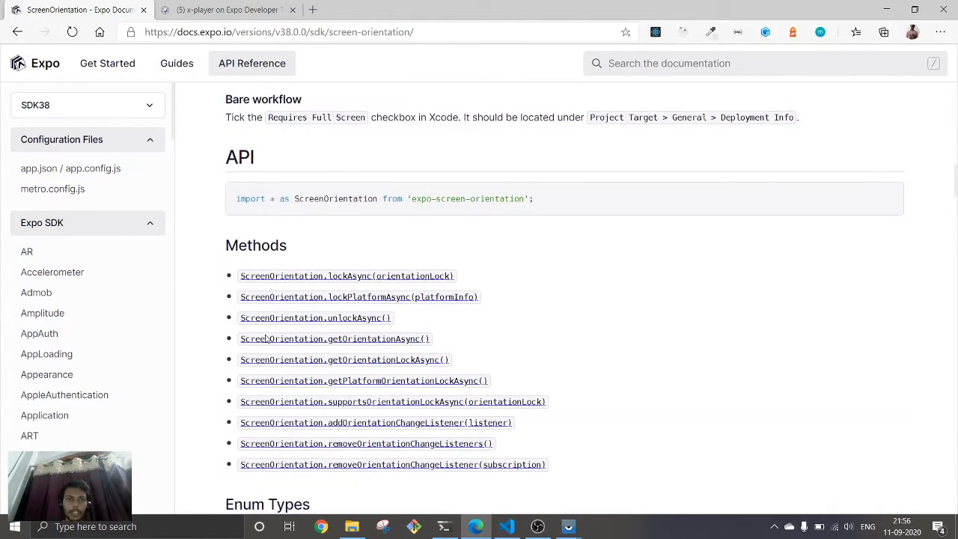
scroll(264, 338, down, 1)
scroll(265, 338, down, 1)
scroll(265, 338, down, 2)
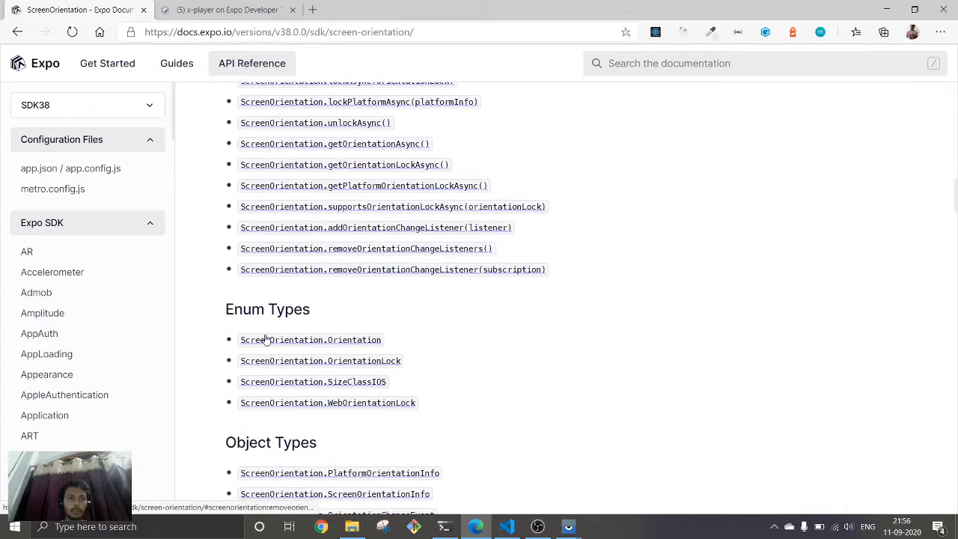
scroll(265, 339, down, 2)
scroll(265, 338, down, 1)
scroll(265, 338, down, 1)
scroll(265, 339, down, 2)
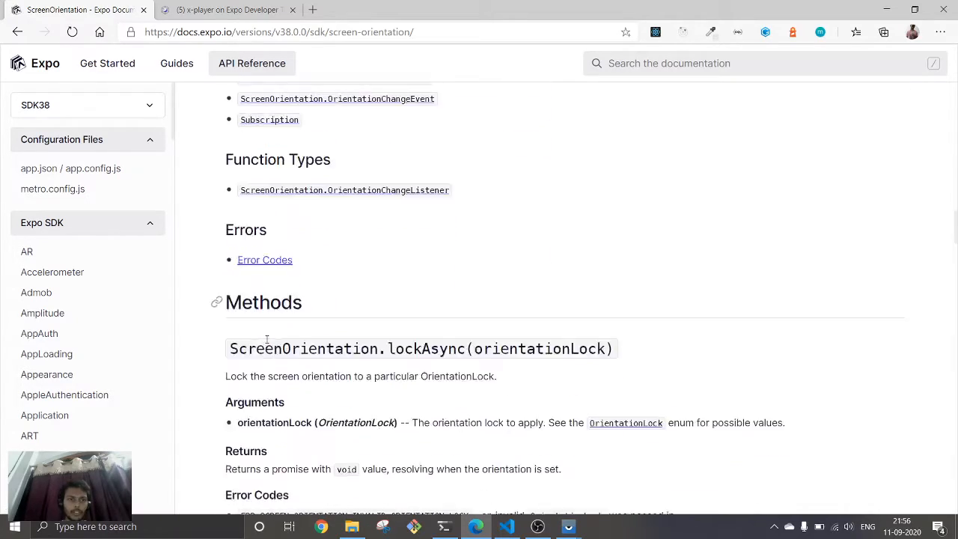
scroll(265, 339, down, 2)
scroll(265, 338, down, 2)
scroll(265, 339, down, 2)
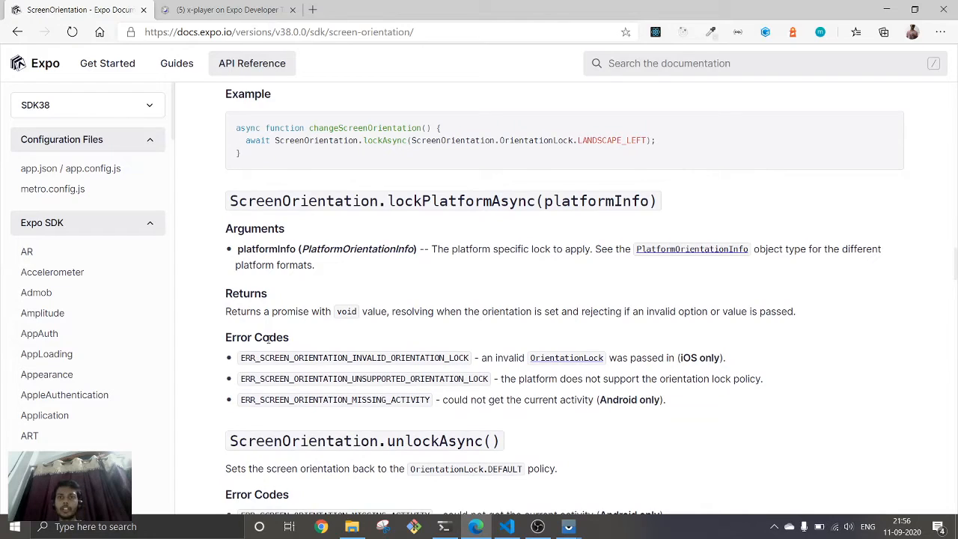
scroll(265, 338, down, 4)
scroll(265, 338, down, 3)
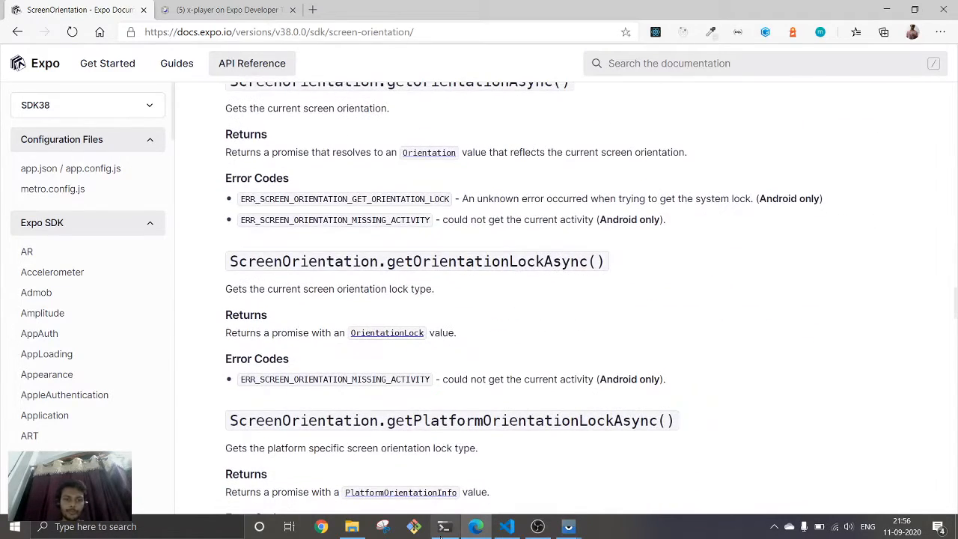
click(445, 526)
Step: Reopen package.json in the editor to check the expo-av entry, then close it
click(444, 526)
click(507, 526)
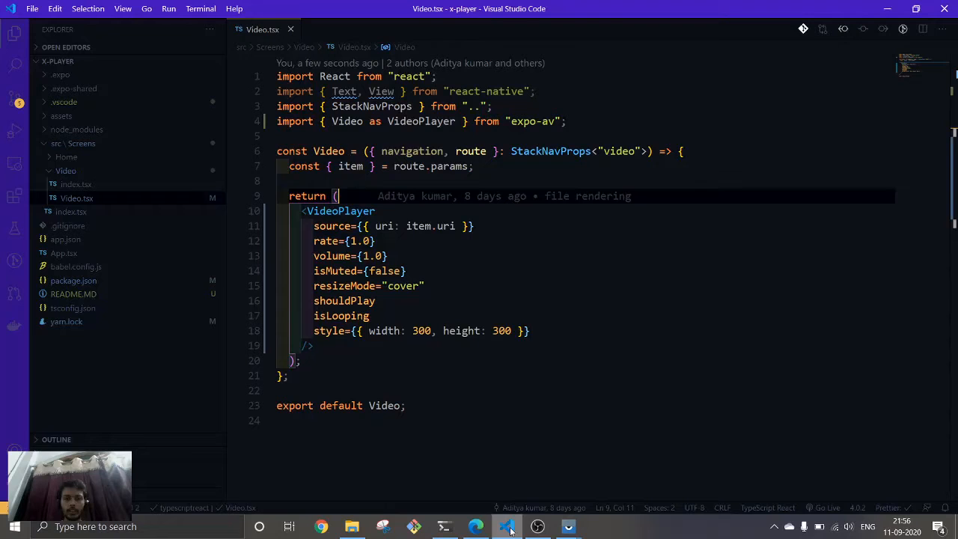
key(ctrl+p)
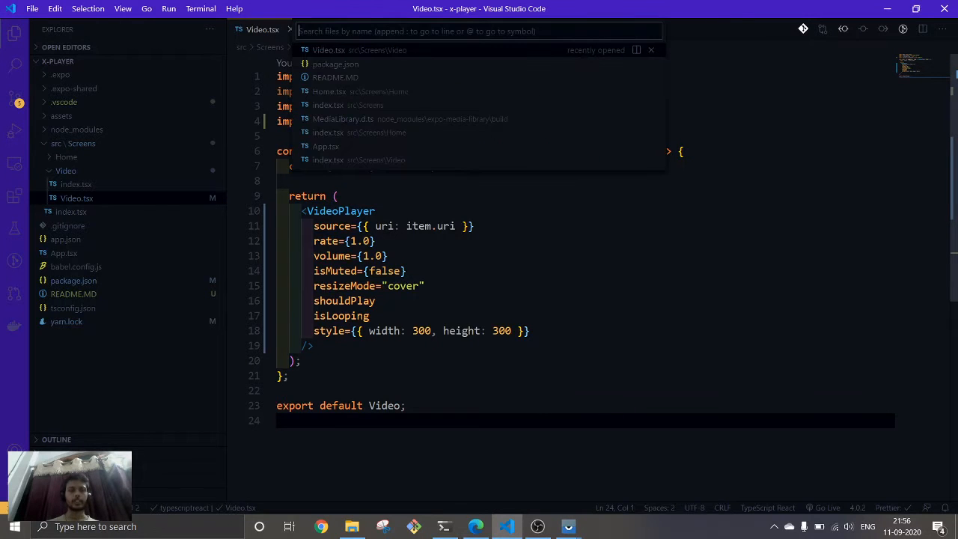
text(pa)
key(Return)
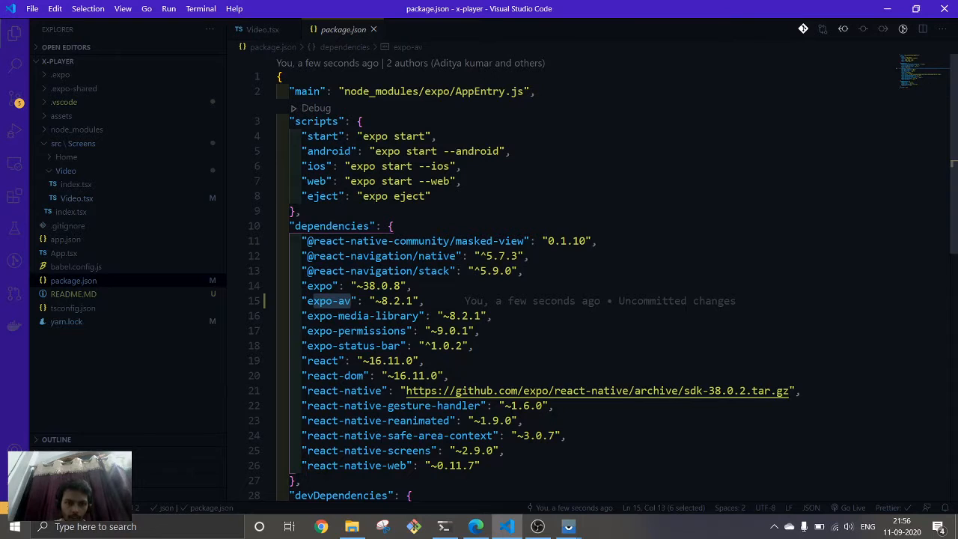
scroll(524, 300, down, 2)
scroll(523, 300, down, 2)
scroll(523, 300, up, 4)
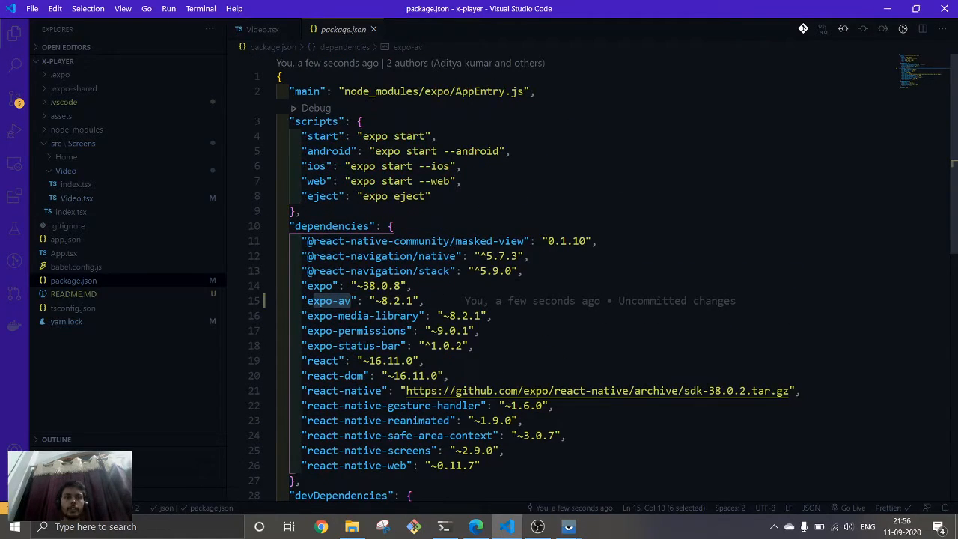
click(374, 29)
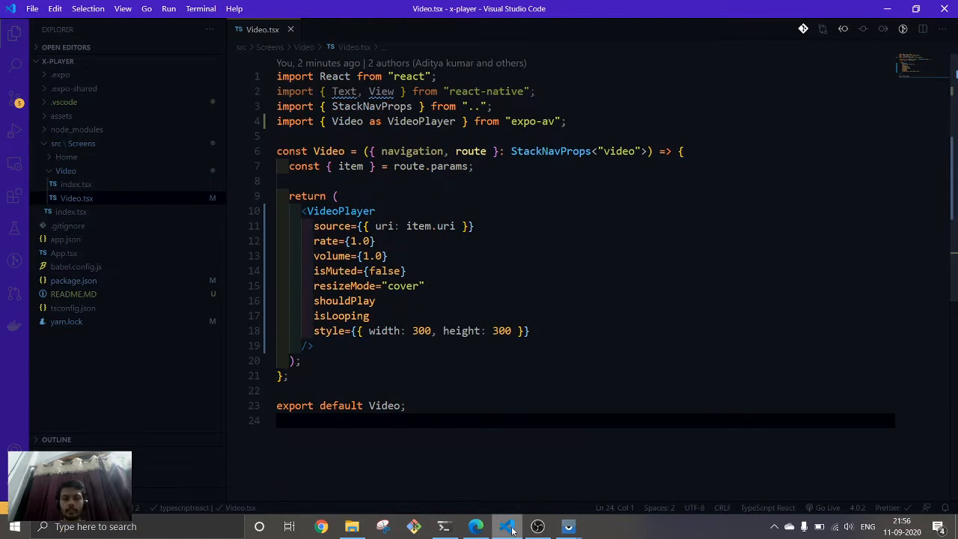
Step: Glance at the Expo terminal and bring the ScreenOrientation docs back to the front
click(443, 526)
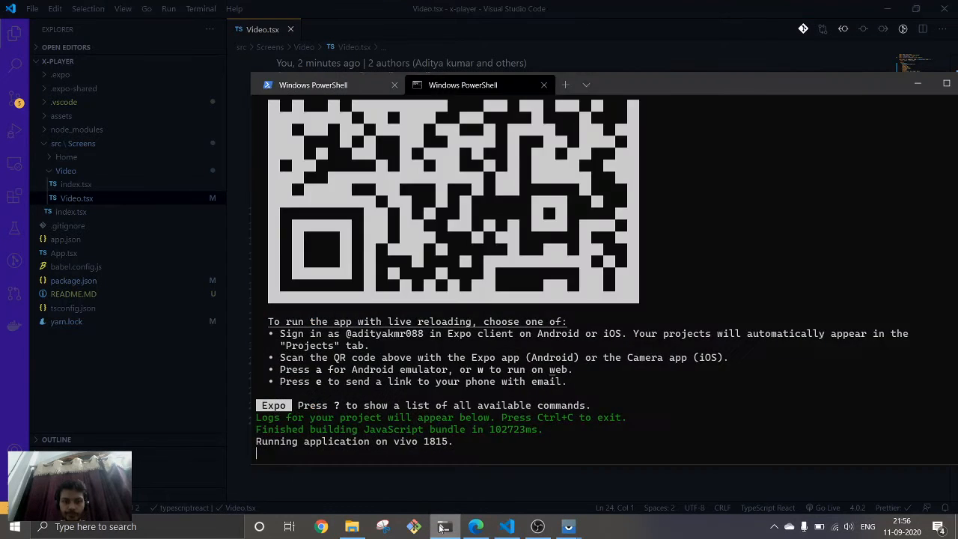
click(536, 526)
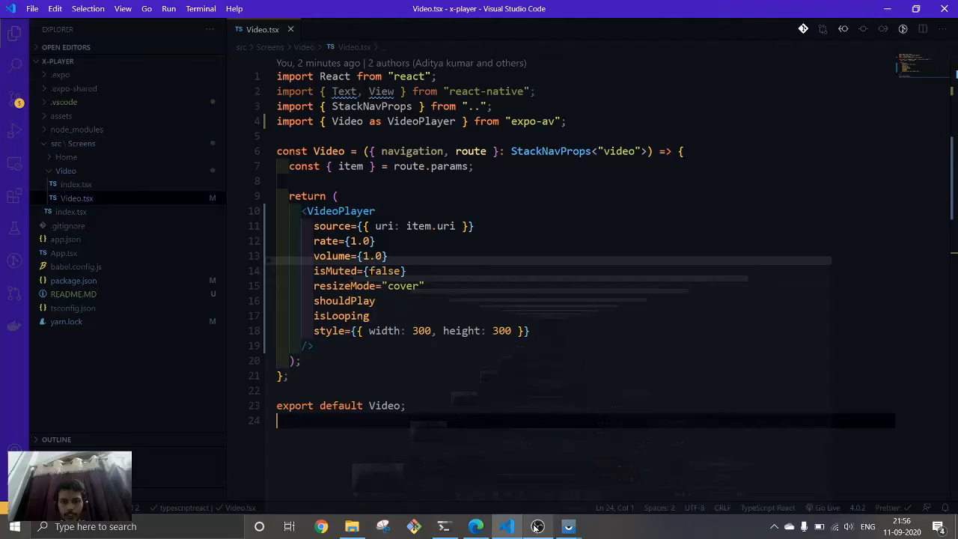
click(476, 527)
Step: Select the expo-screen-orientation install command in the ScreenOrientation docs and bring the terminal forward
click(224, 9)
click(78, 9)
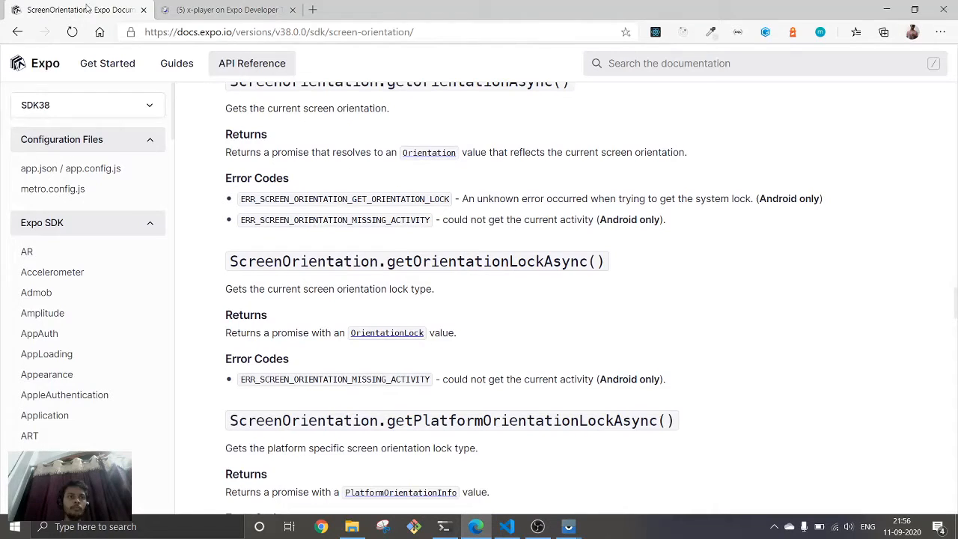
scroll(293, 278, up, 5)
scroll(294, 279, up, 5)
scroll(294, 278, up, 8)
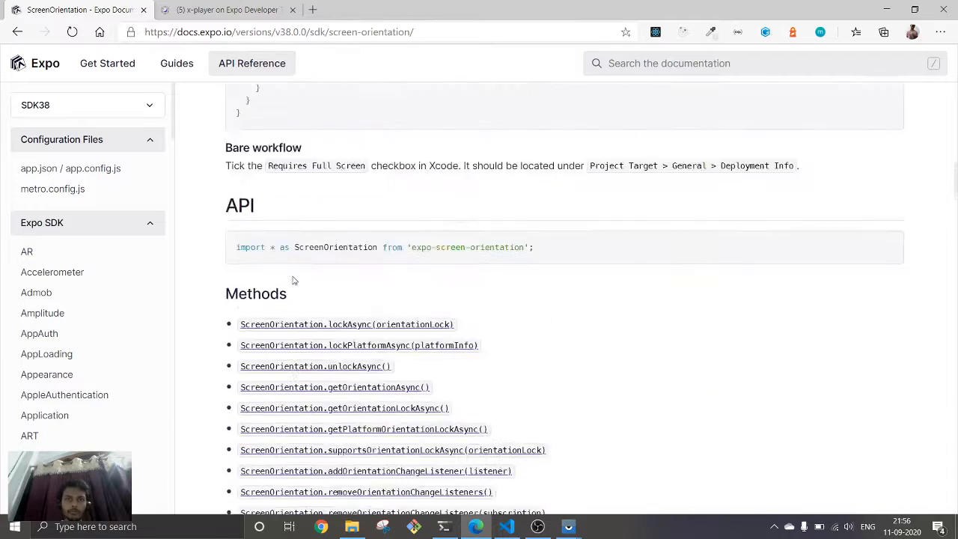
scroll(293, 278, up, 8)
scroll(293, 279, up, 2)
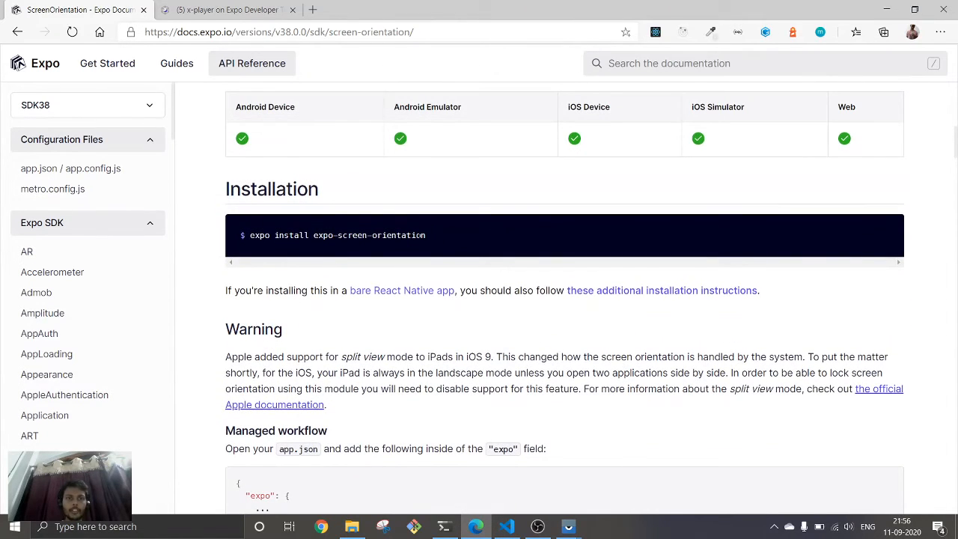
drag(427, 234, 250, 235)
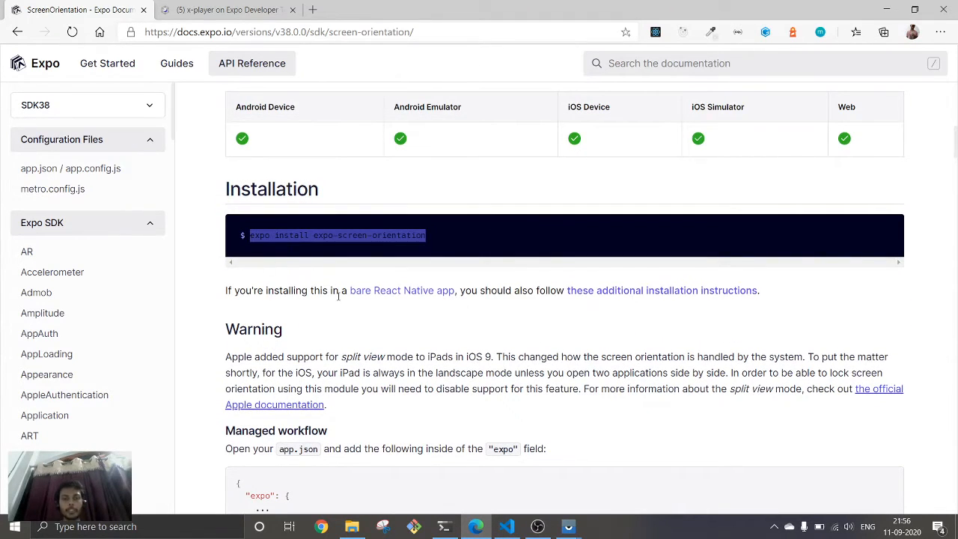
click(508, 526)
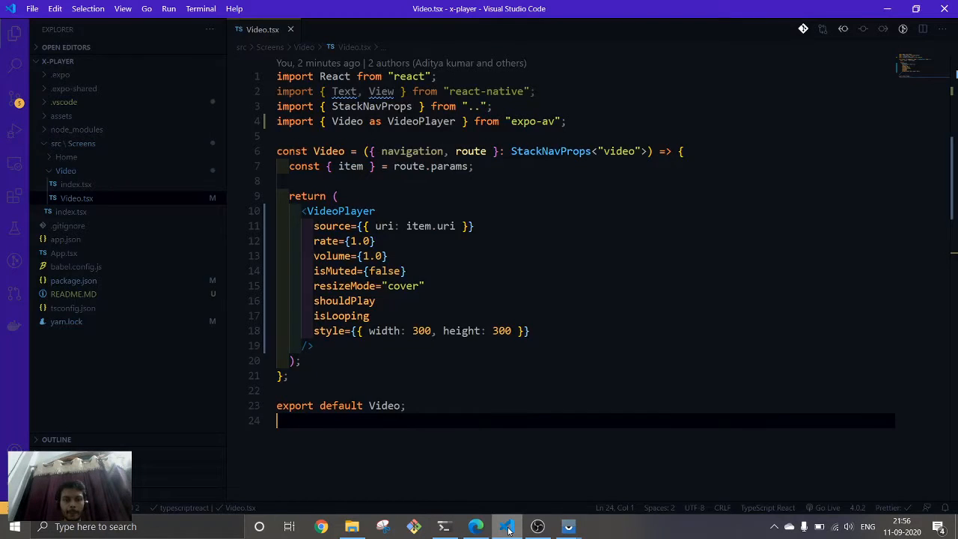
Step: Stop the Expo server and run the expo-screen-orientation install command, getting version 1.1.1
click(445, 526)
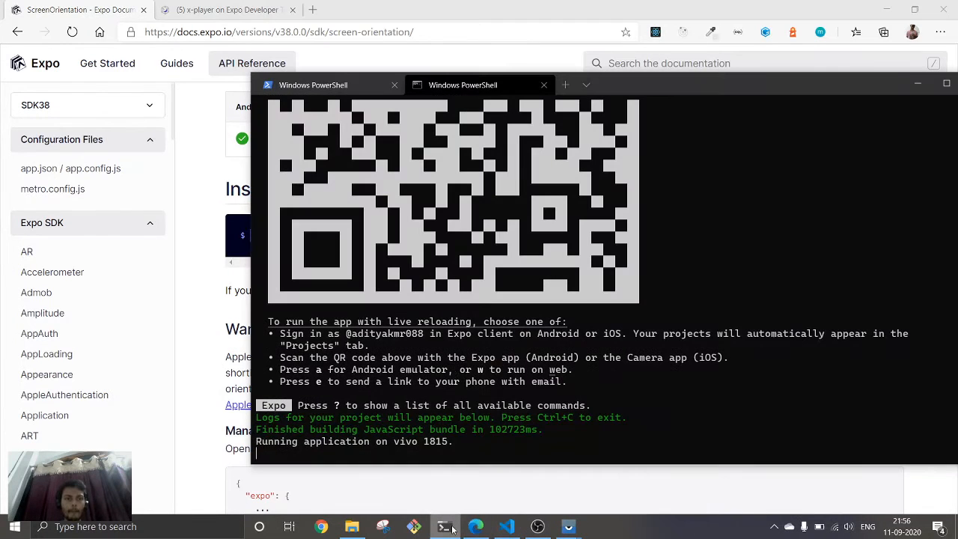
key(ctrl+c)
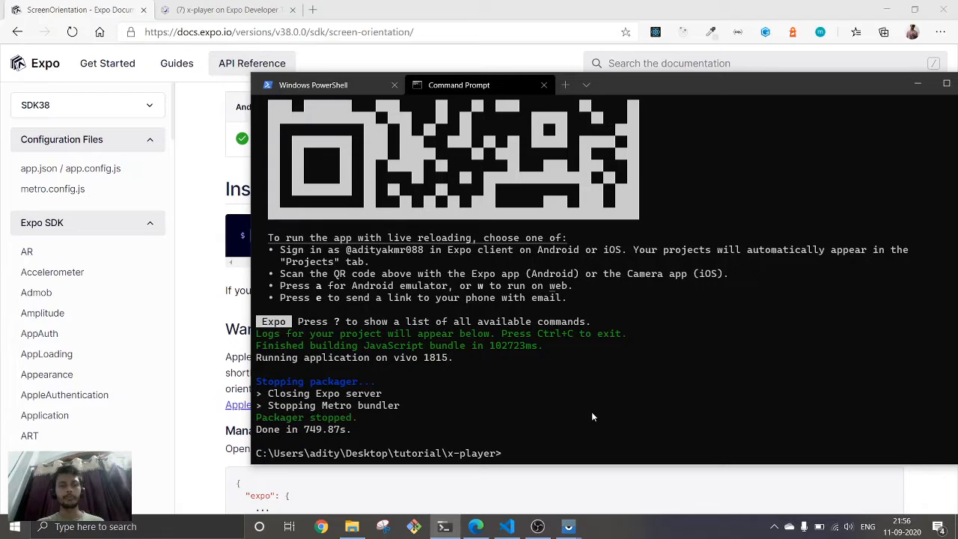
key(Up)
key(Return)
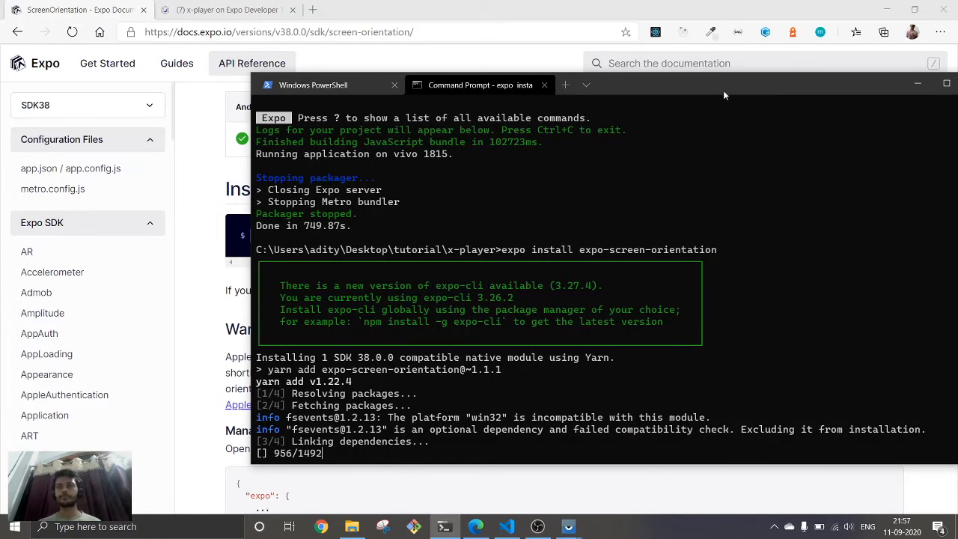
Step: Relaunch the Expo dev server with yarn start and minimize the terminal
drag(723, 90, 669, 51)
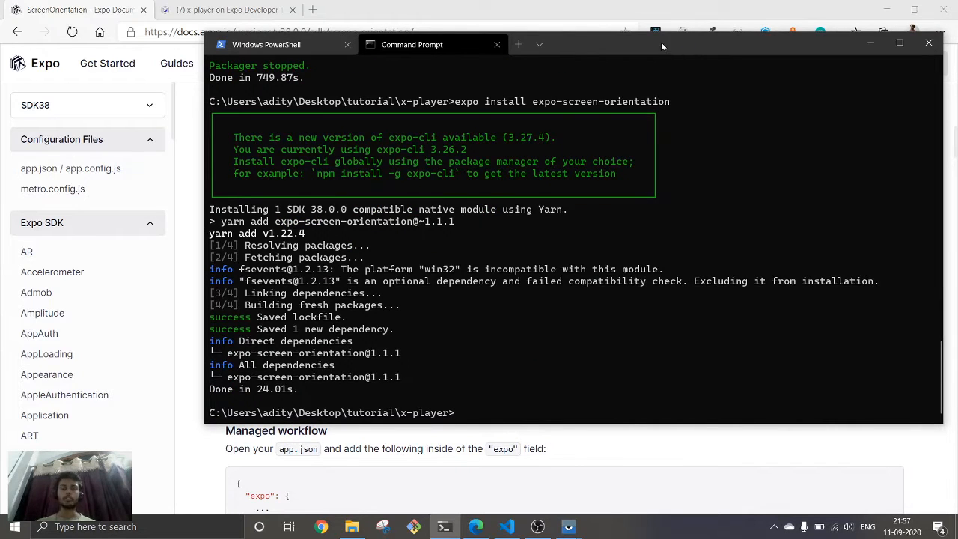
drag(657, 48, 666, 65)
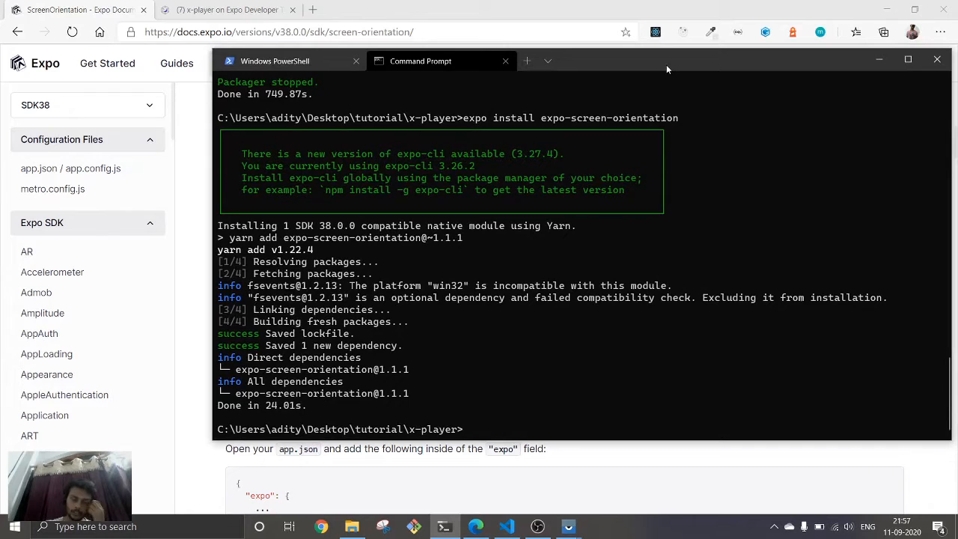
text(yarn )
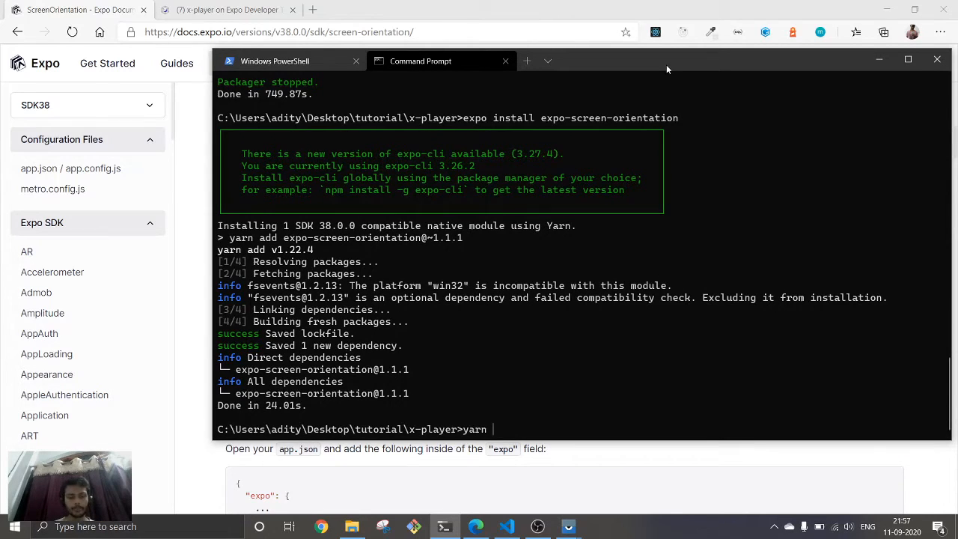
text(start)
key(Return)
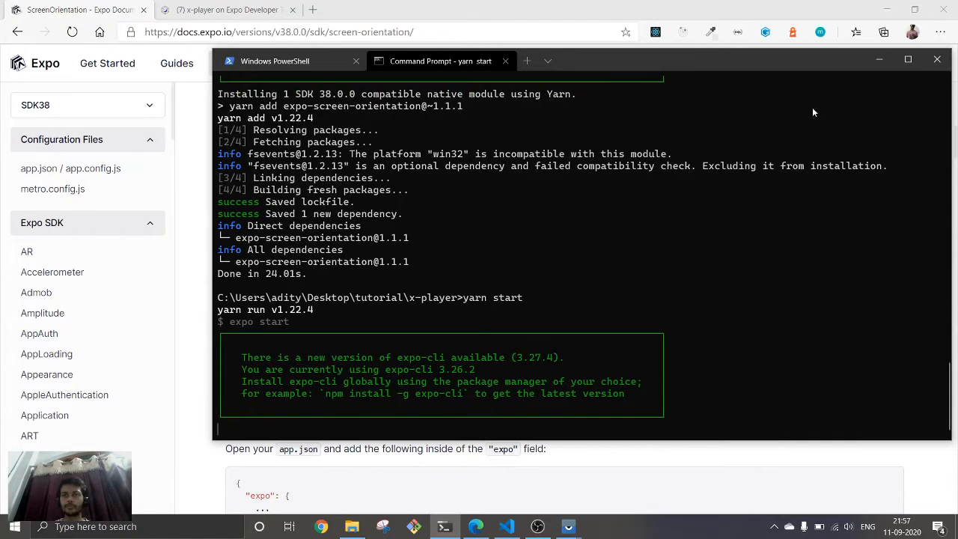
click(880, 60)
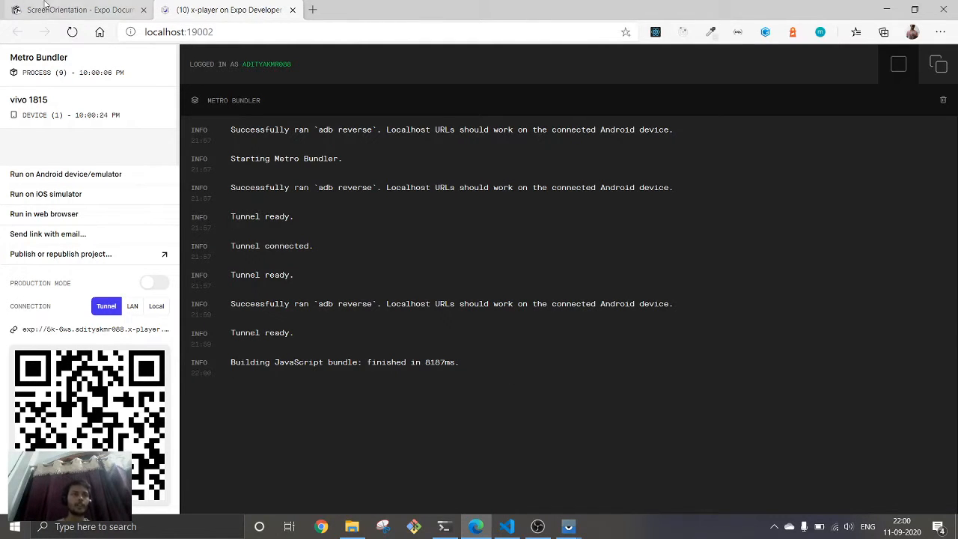
Step: Copy the ScreenOrientation import statement from the docs API section
click(75, 10)
scroll(391, 291, down, 1)
scroll(391, 291, down, 2)
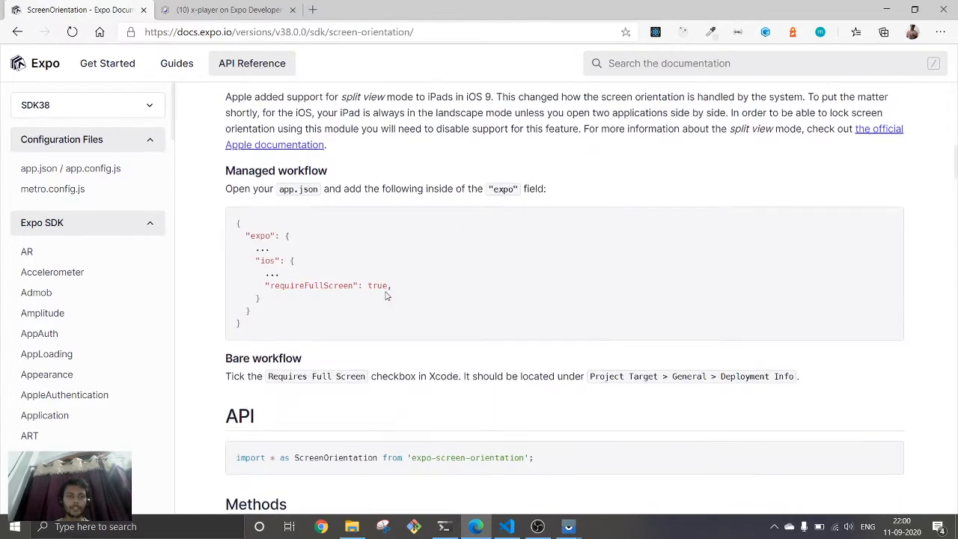
scroll(384, 295, down, 2)
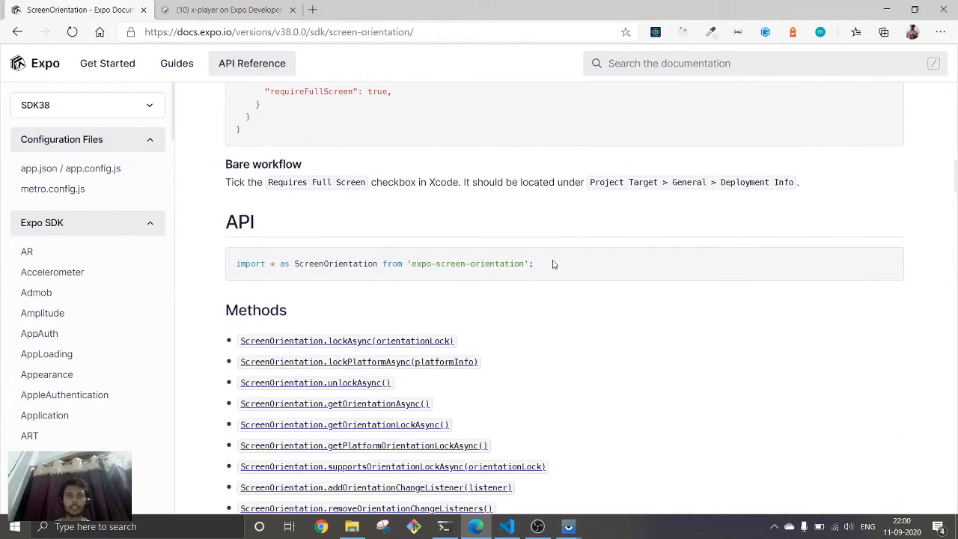
drag(545, 267, 233, 267)
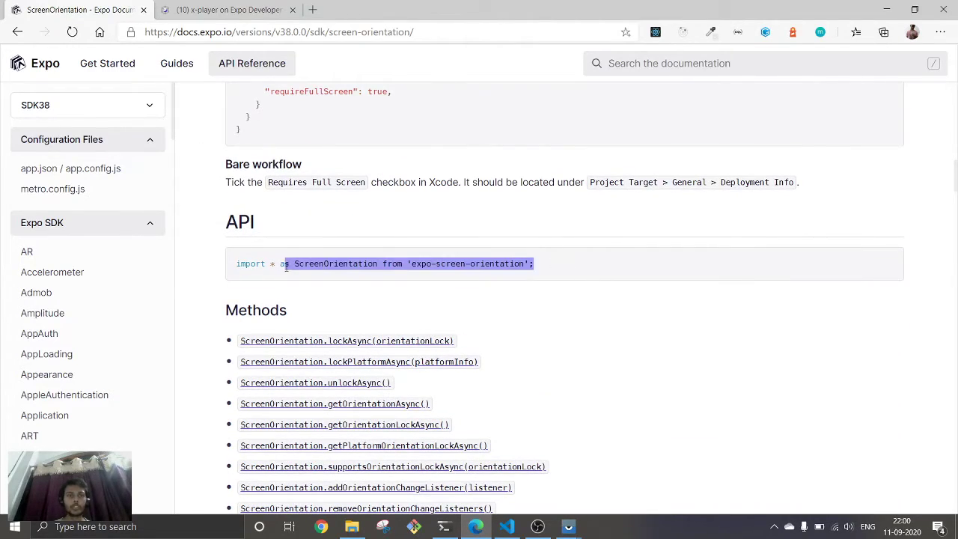
click(384, 284)
triple_click(542, 269)
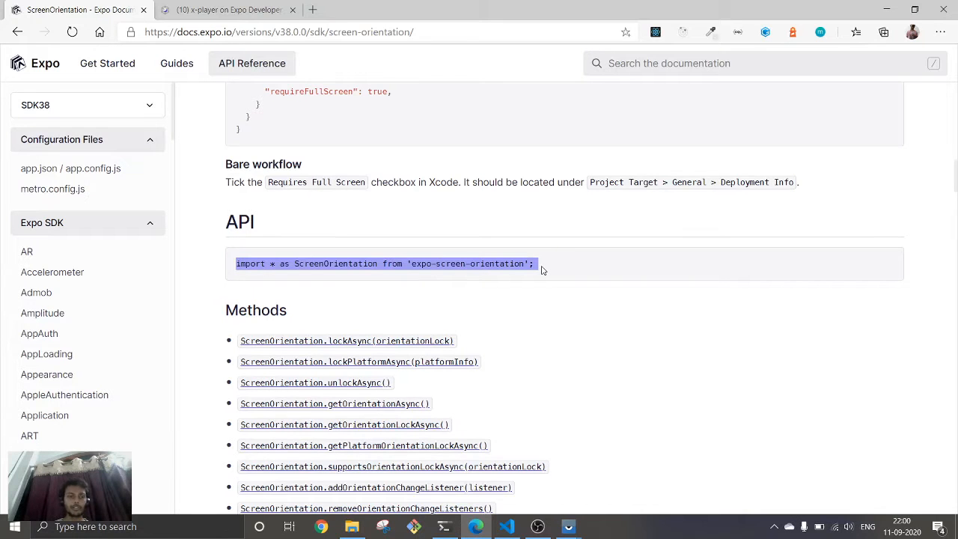
key(ctrl+c)
Step: Paste the ScreenOrientation import into Video.tsx after the expo-av import
click(507, 526)
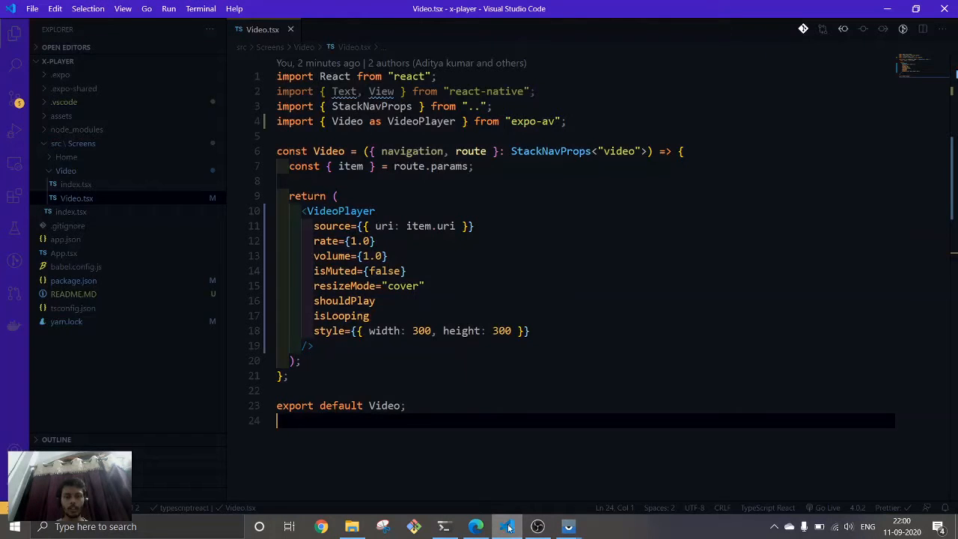
click(524, 137)
key(ctrl+v)
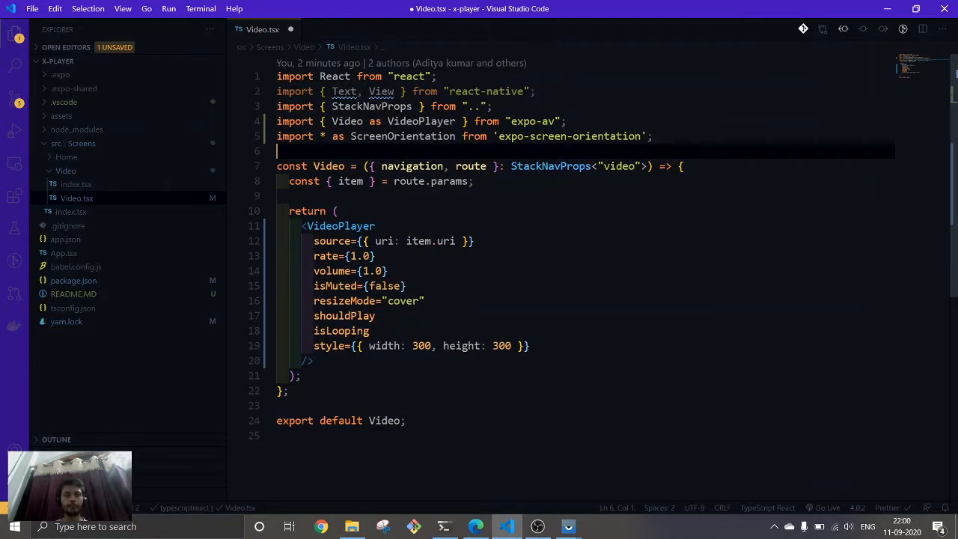
click(16, 36)
drag(524, 8, 630, 35)
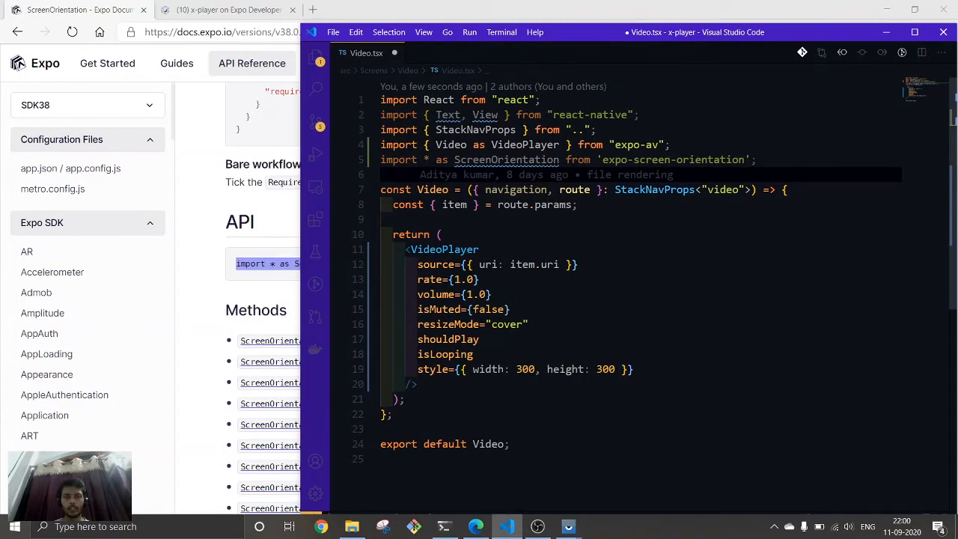
Step: Replace the 300 by 300 style with ...StyleSheet.absoluteFillObject, auto-importing StyleSheet, and save Video.tsx
drag(473, 368, 626, 369)
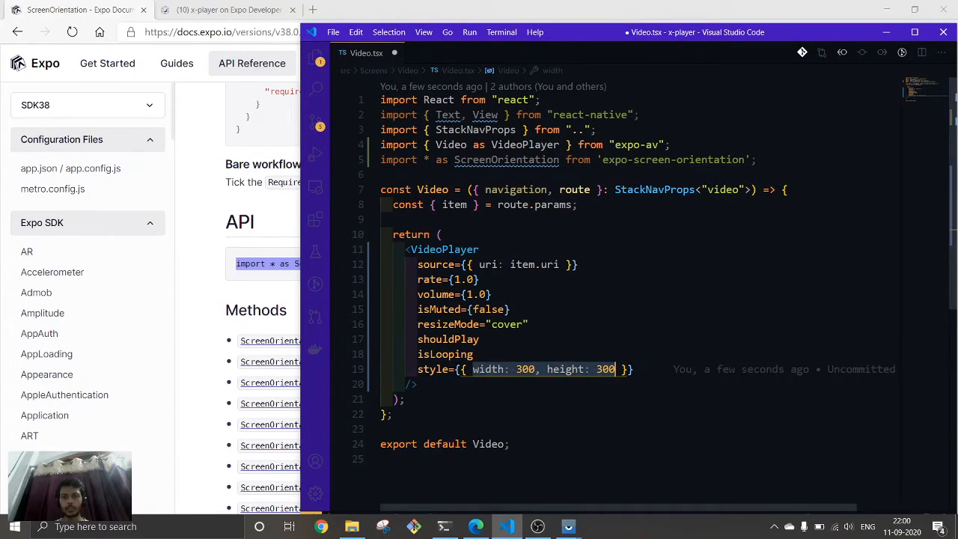
text(...S)
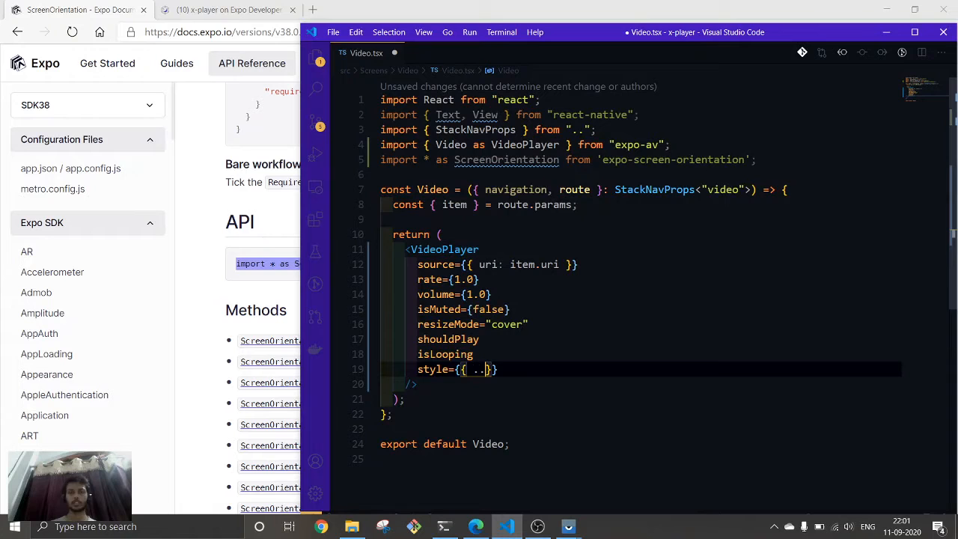
text(tyle)
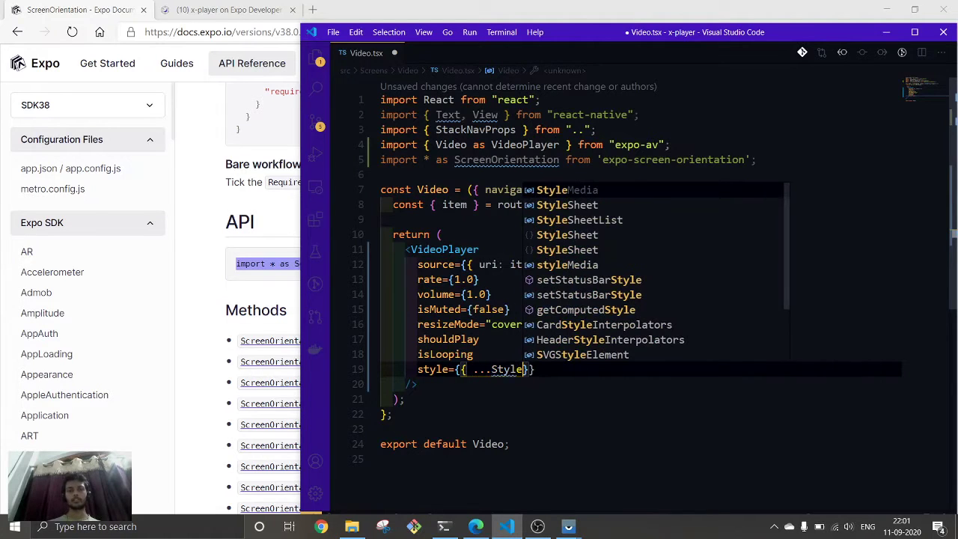
key(Down)
key(Down)
key(Down)
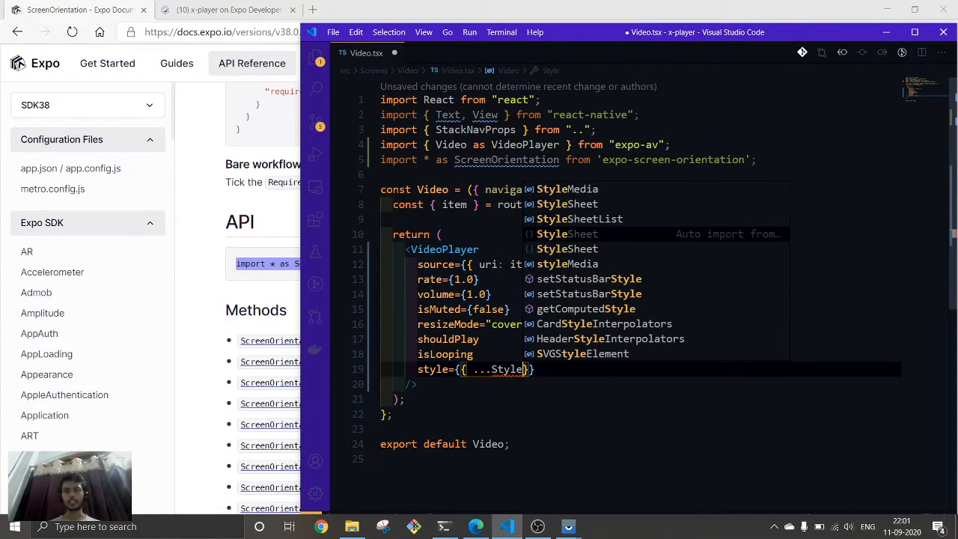
key(Return)
text(.)
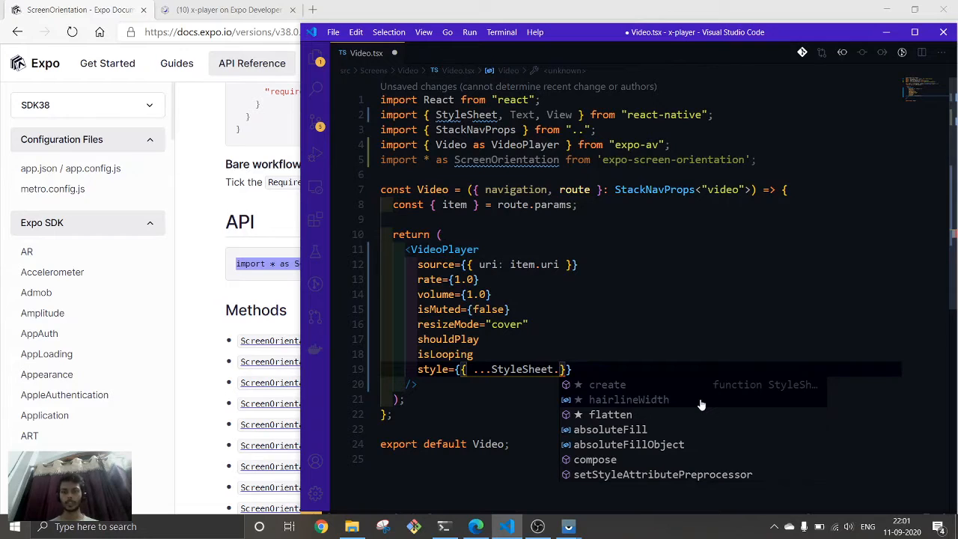
key(Down)
key(Down)
key(Down)
key(Return)
click(641, 414)
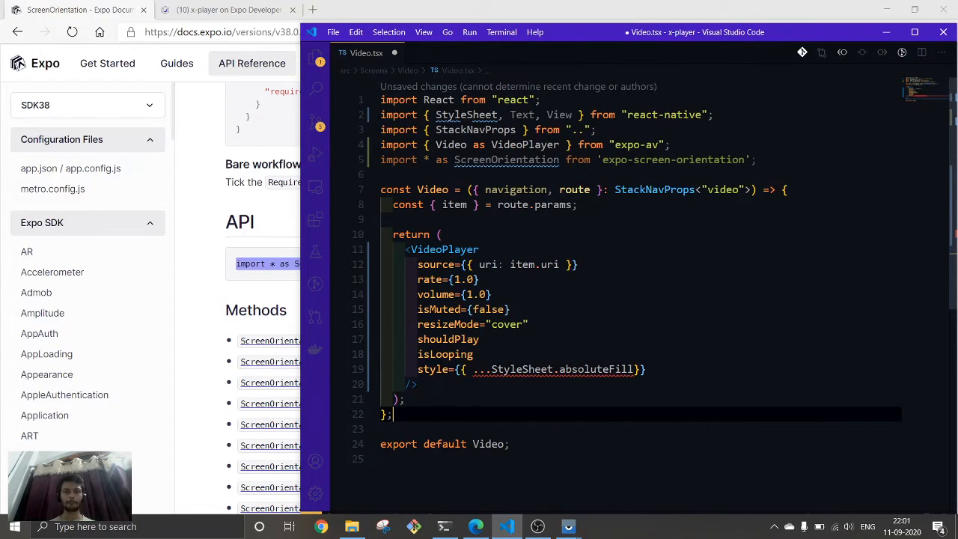
click(635, 369)
text(Ob)
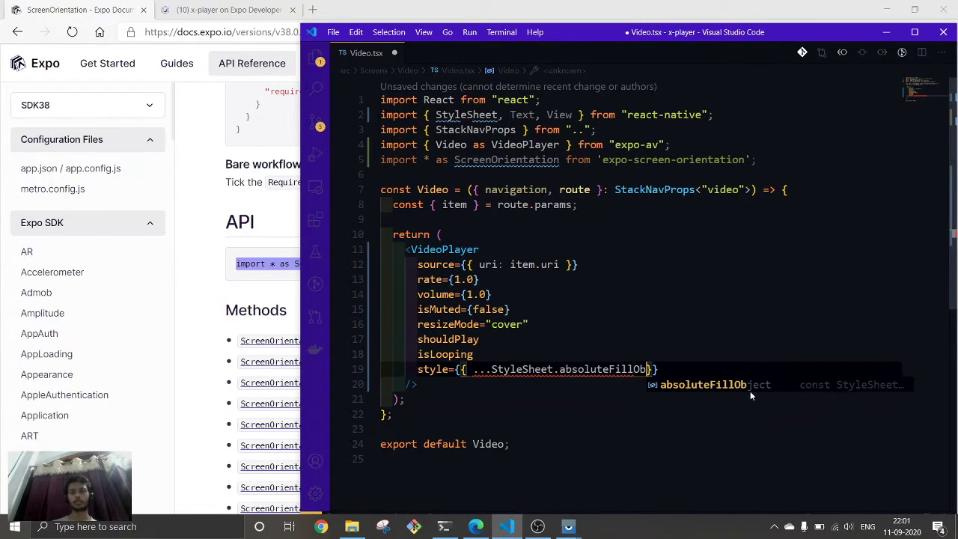
key(Return)
key(Right)
key(ctrl+s)
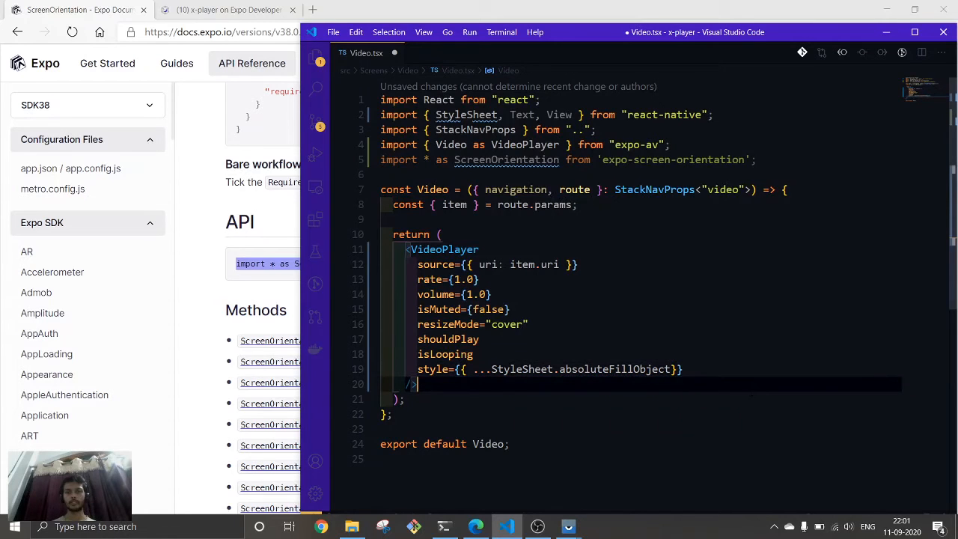
key(Down)
key(Down)
key(Down)
key(Down)
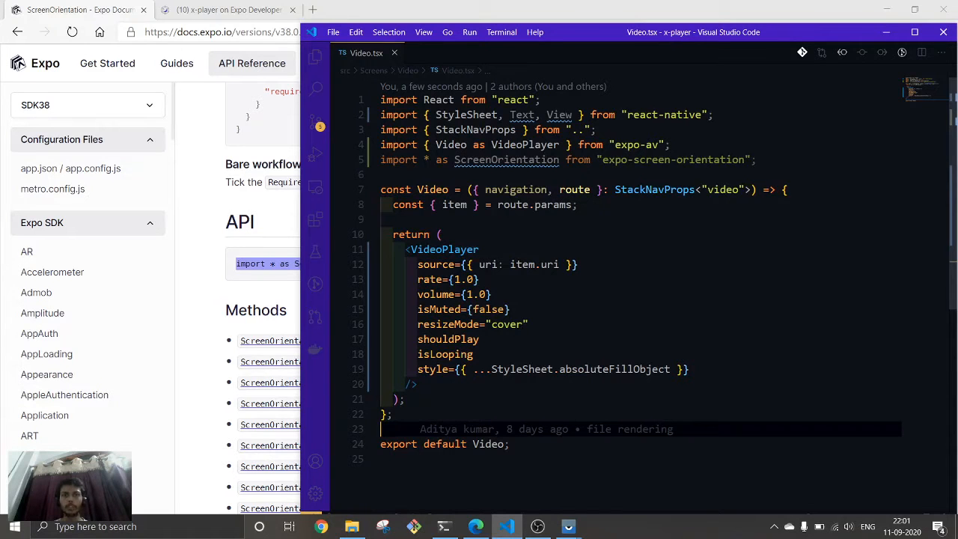
Step: Browse the ScreenOrientation docs and select the three-line lockAsync LANDSCAPE_LEFT example code
click(217, 276)
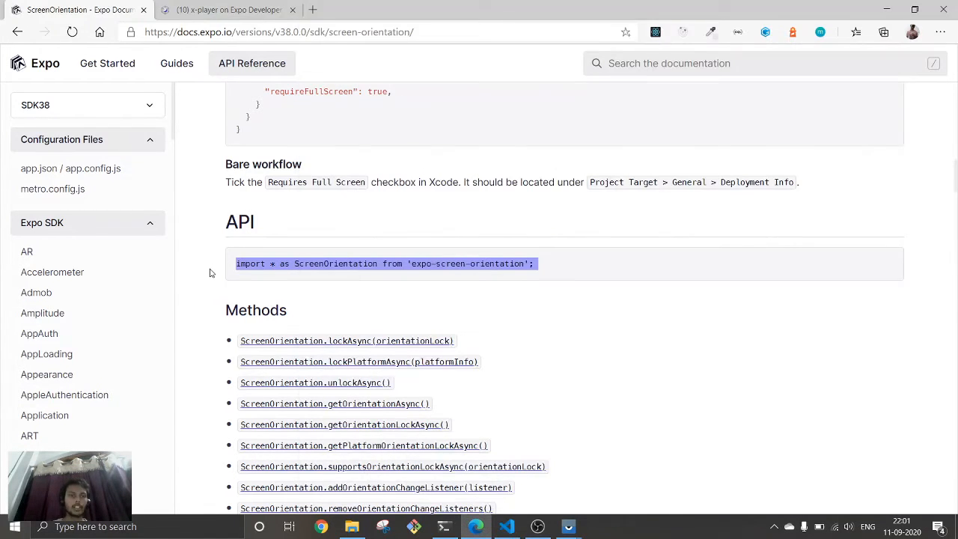
scroll(183, 277, down, 1)
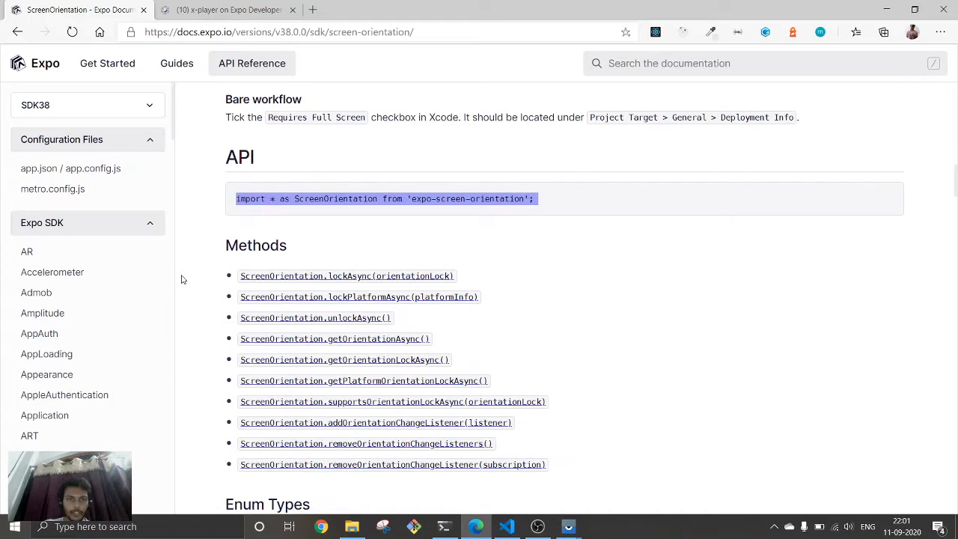
scroll(181, 279, down, 1)
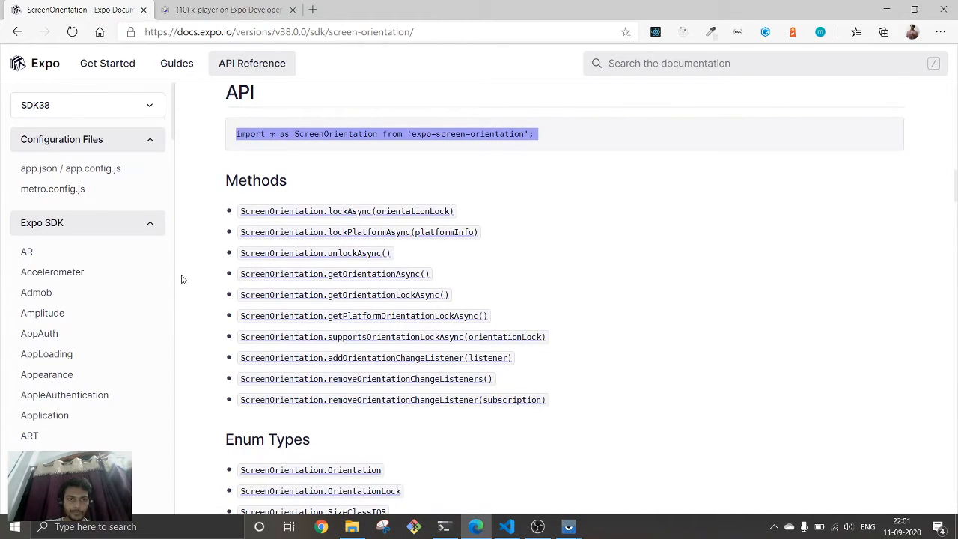
scroll(181, 279, down, 1)
scroll(180, 279, down, 1)
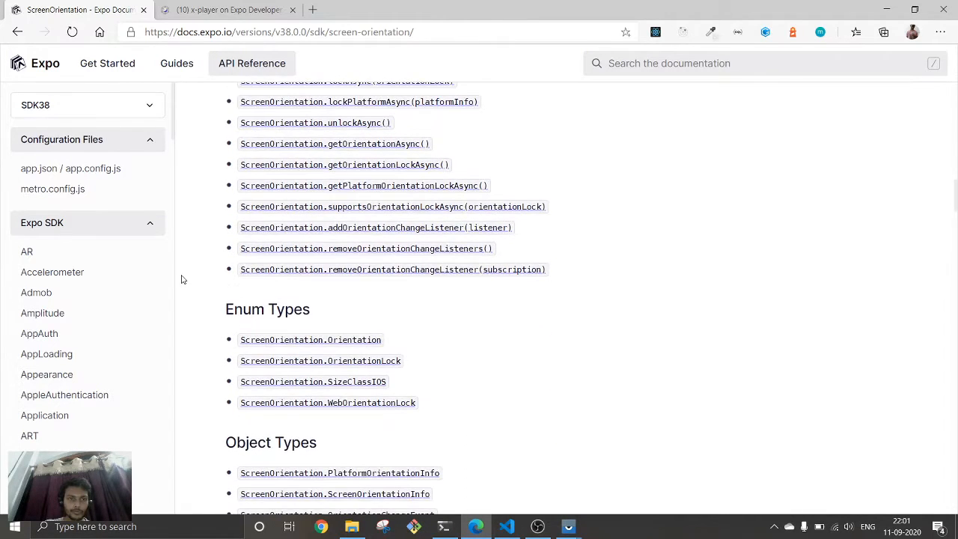
scroll(180, 279, down, 2)
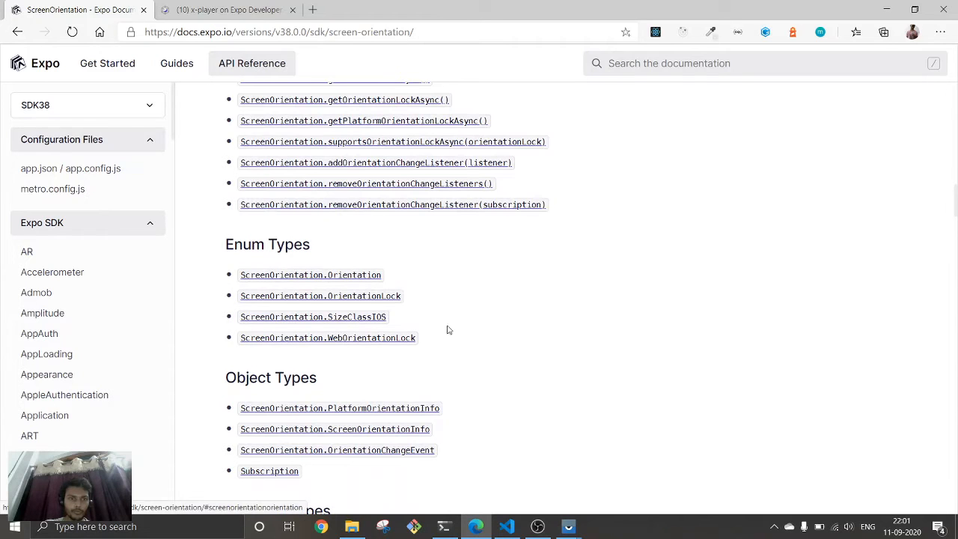
scroll(545, 345, down, 2)
scroll(545, 345, down, 2)
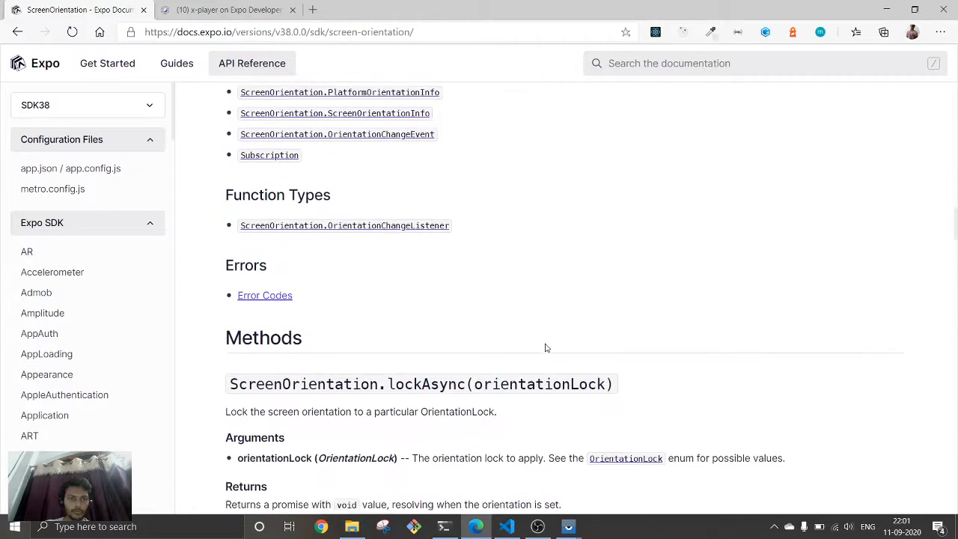
scroll(545, 345, down, 1)
scroll(546, 345, down, 1)
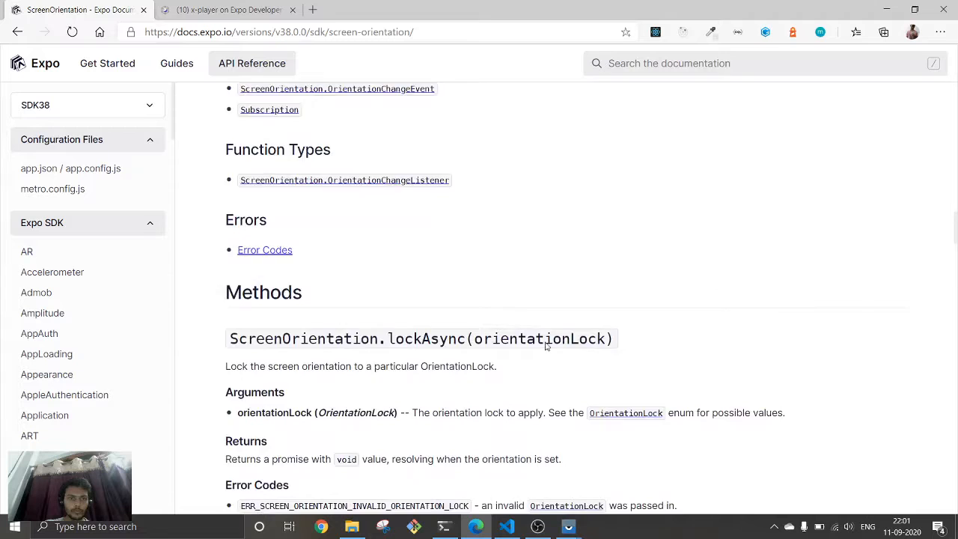
scroll(546, 345, down, 3)
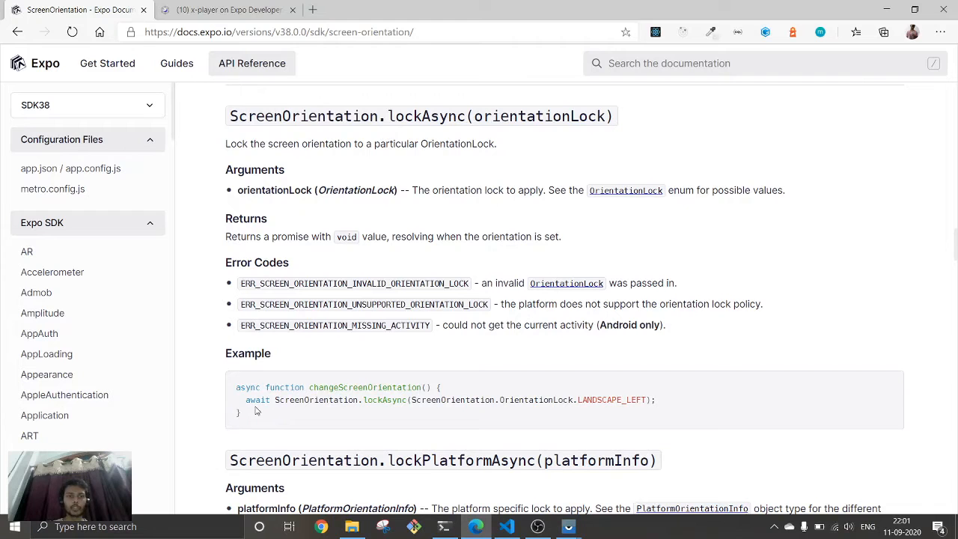
scroll(232, 407, down, 2)
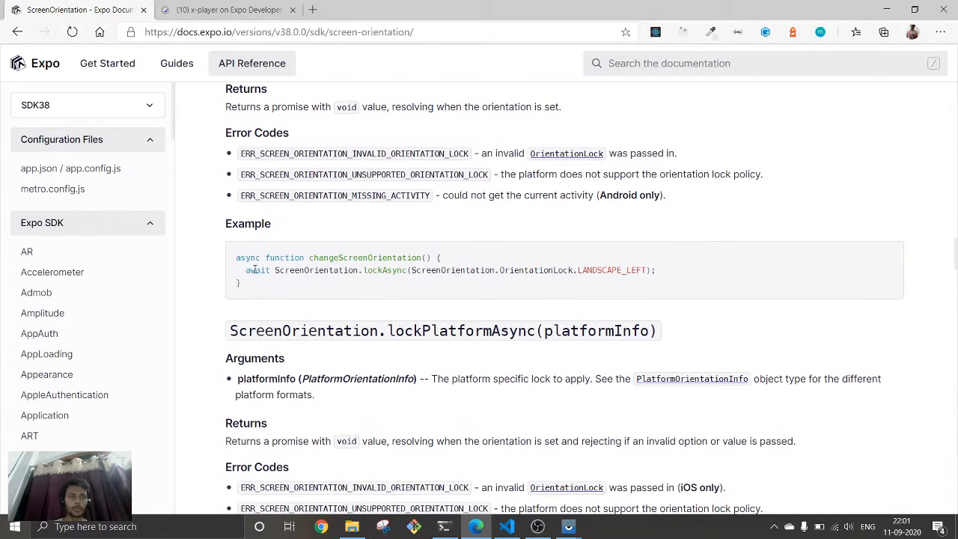
key(alt+Tab)
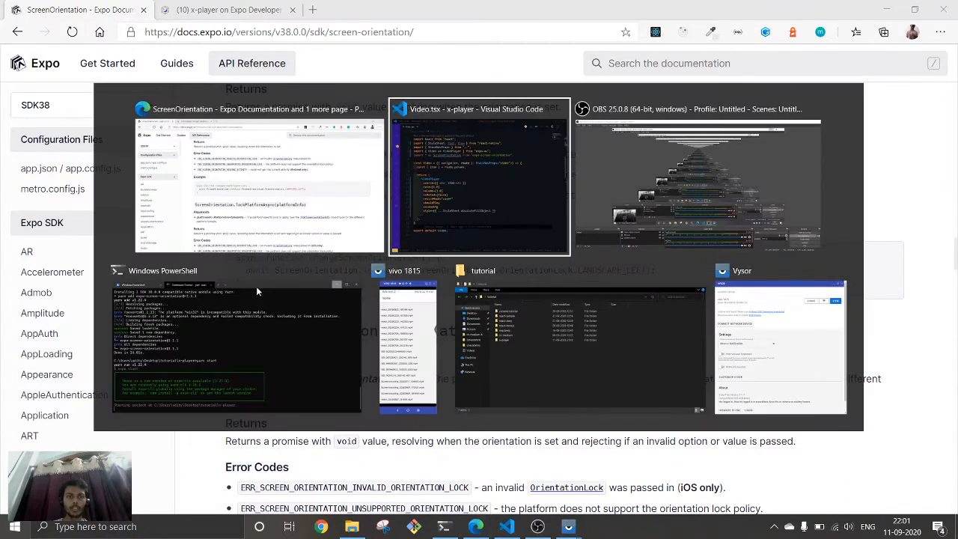
key(alt+Tab)
key(alt+Tab)
key(alt+Tab)
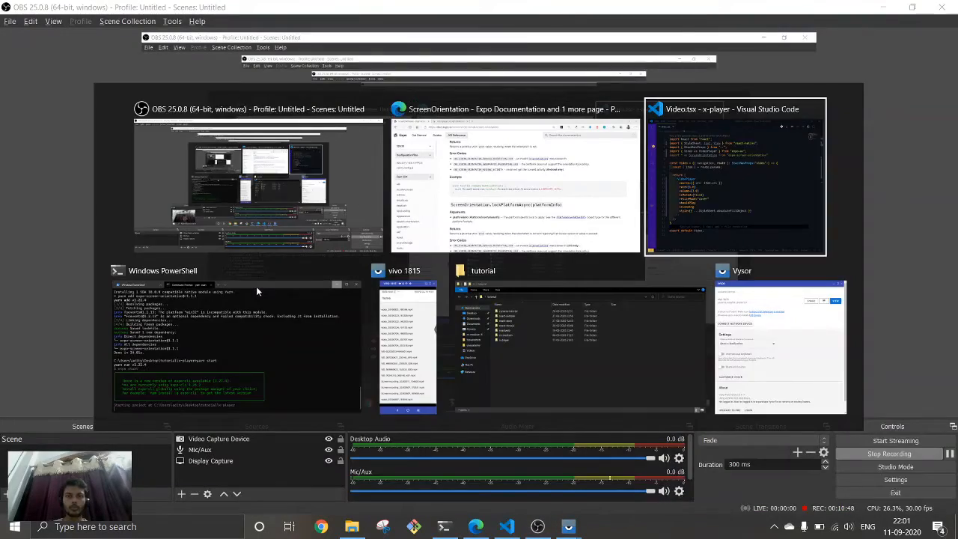
key(alt+Tab)
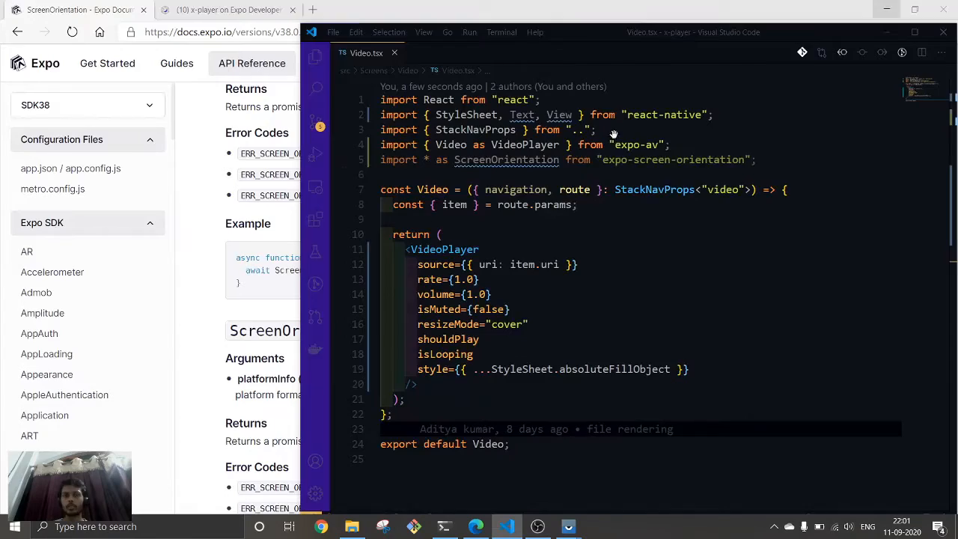
click(270, 294)
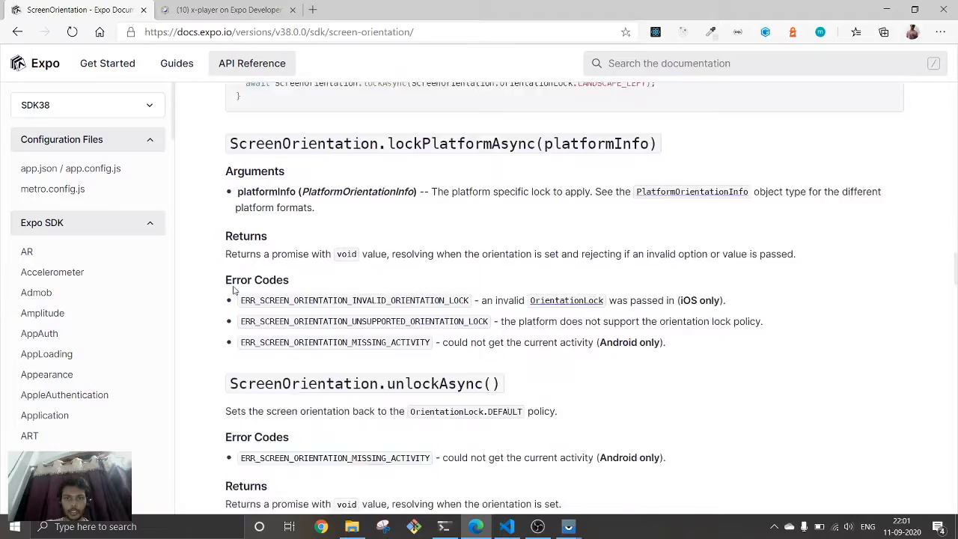
scroll(234, 289, down, 5)
scroll(233, 290, down, 2)
scroll(233, 290, down, 2)
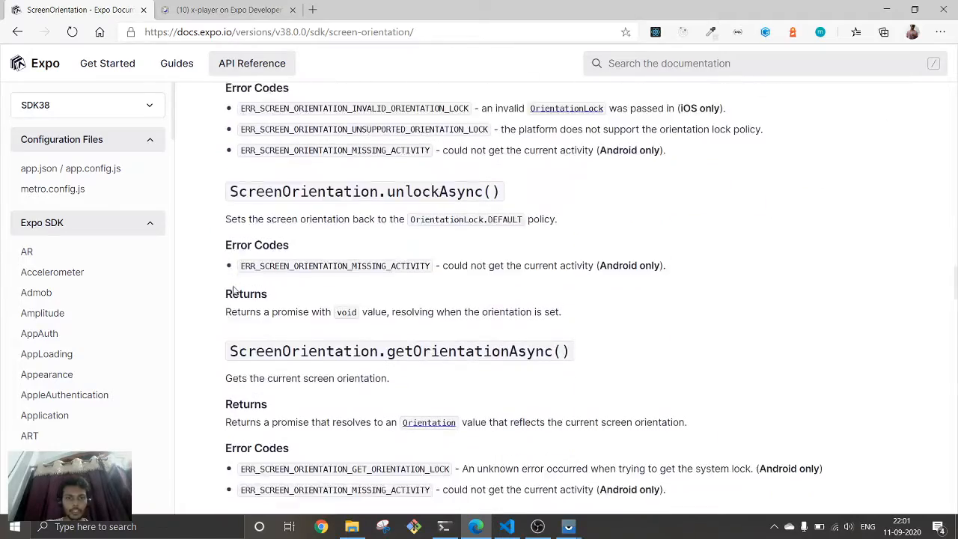
scroll(234, 290, down, 2)
scroll(234, 289, down, 2)
scroll(233, 290, down, 2)
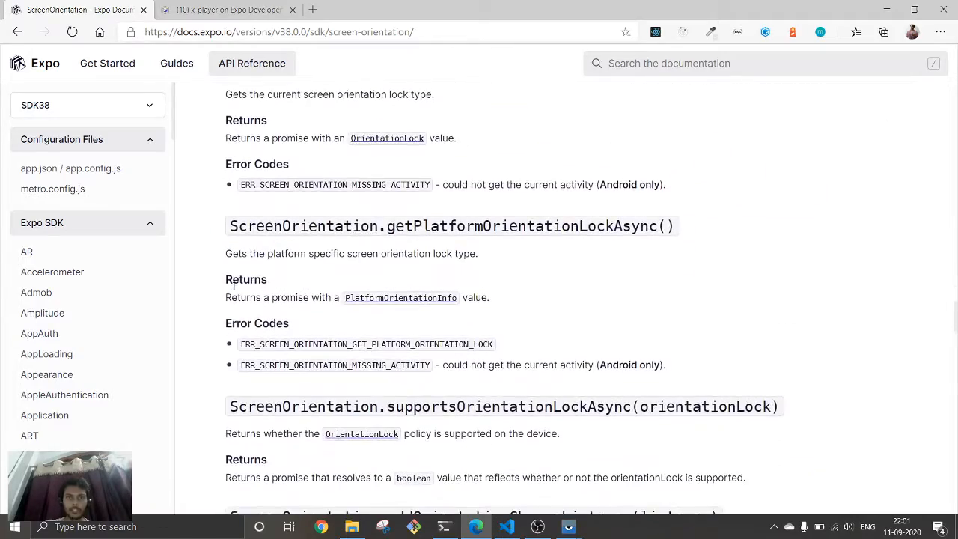
scroll(233, 287, down, 3)
scroll(233, 287, down, 3)
scroll(233, 288, down, 3)
scroll(233, 288, down, 2)
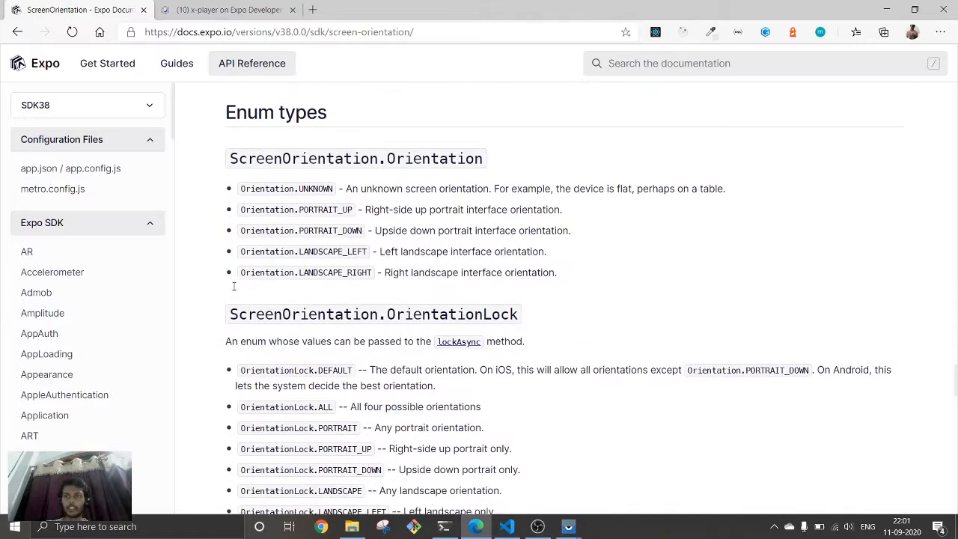
scroll(234, 287, down, 2)
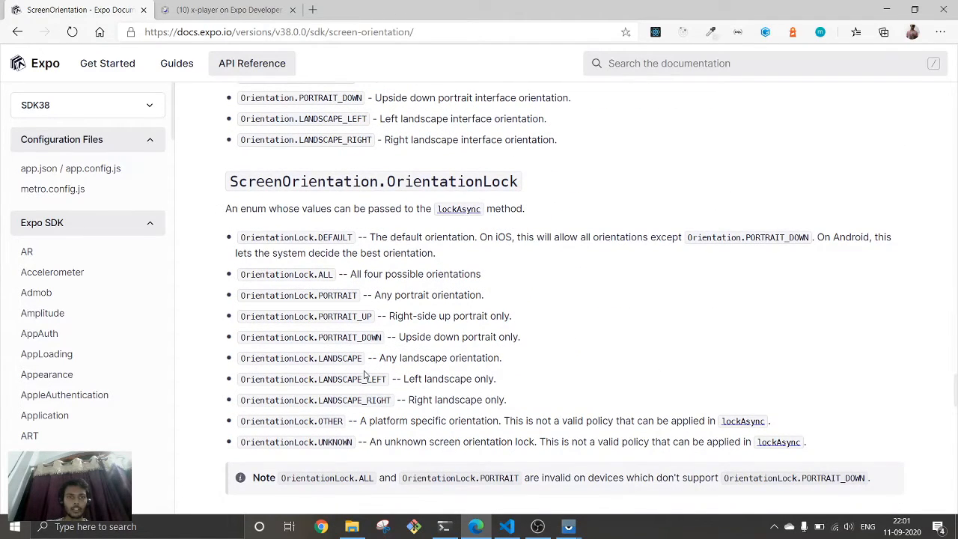
scroll(370, 370, up, 3)
scroll(370, 370, up, 5)
scroll(370, 371, up, 3)
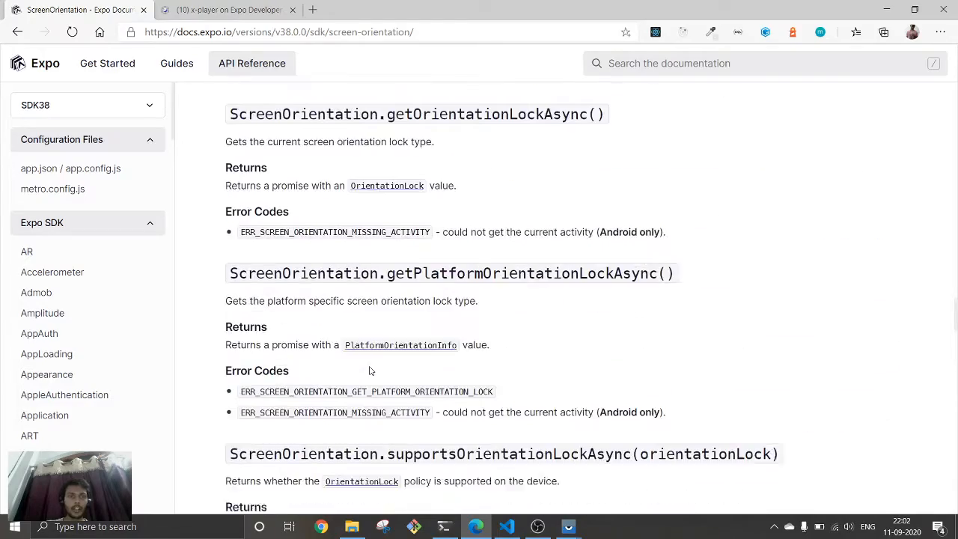
scroll(369, 371, up, 1)
scroll(370, 370, up, 3)
scroll(369, 370, up, 1)
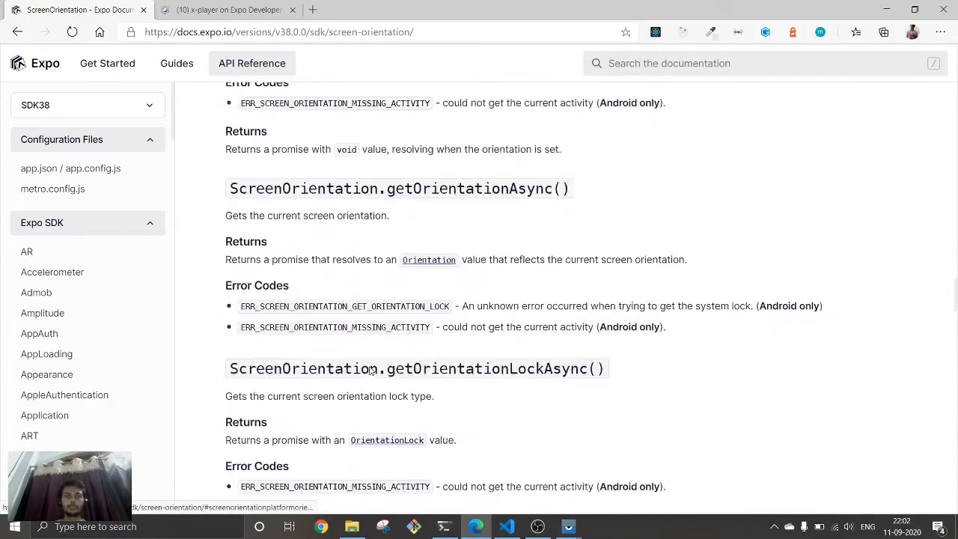
scroll(370, 370, up, 3)
scroll(370, 371, up, 1)
scroll(369, 370, up, 1)
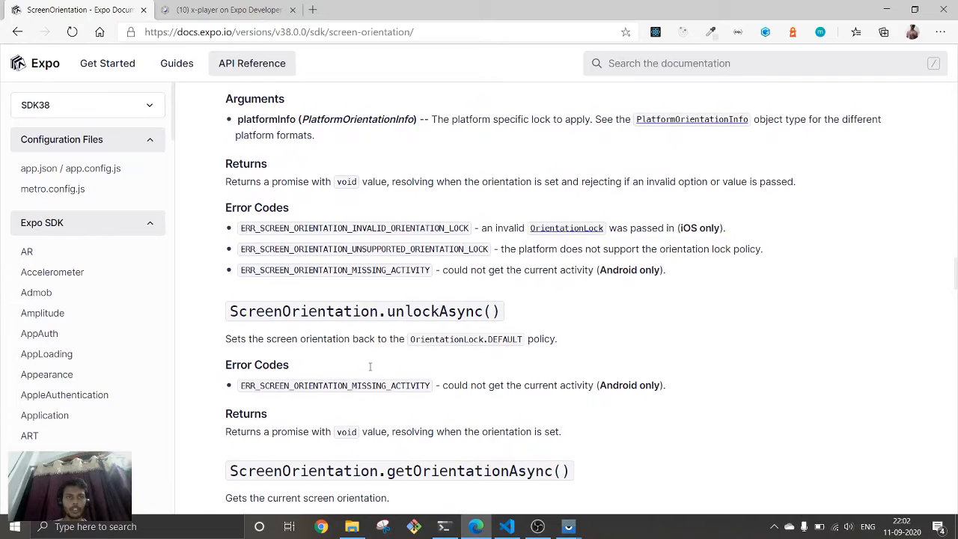
scroll(369, 366, up, 4)
scroll(370, 367, up, 2)
scroll(370, 367, up, 1)
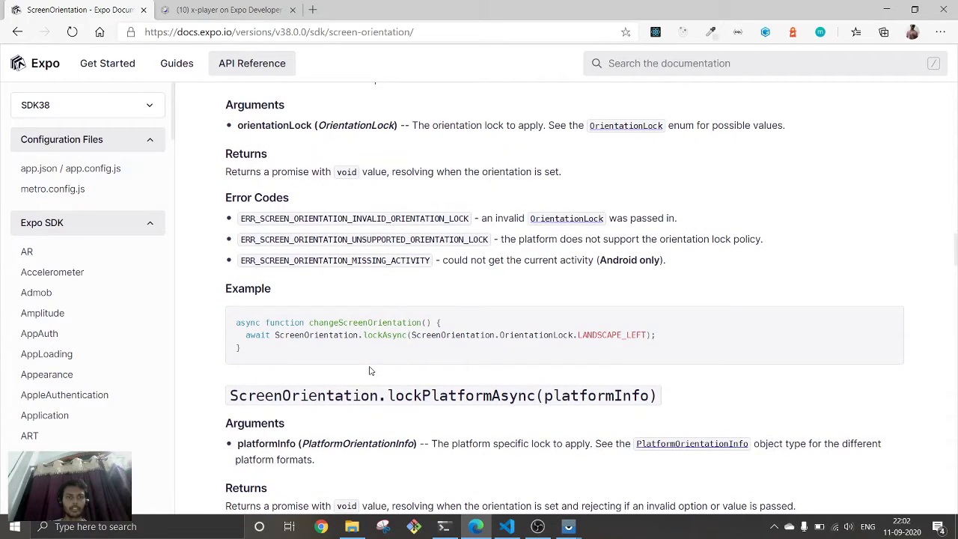
triple_click(245, 337)
key(ctrl+c)
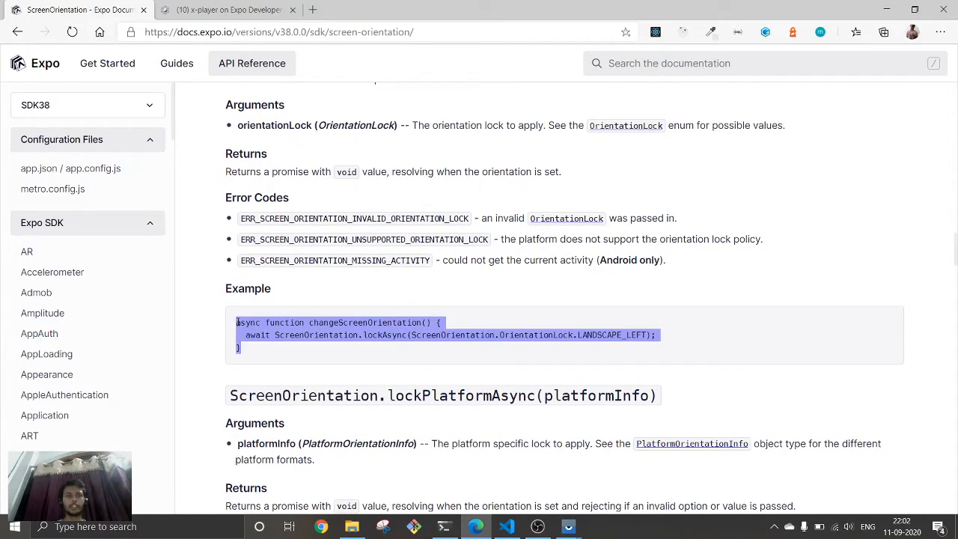
Step: Paste the changeScreenOrientation example function into Video.tsx above the return
click(507, 526)
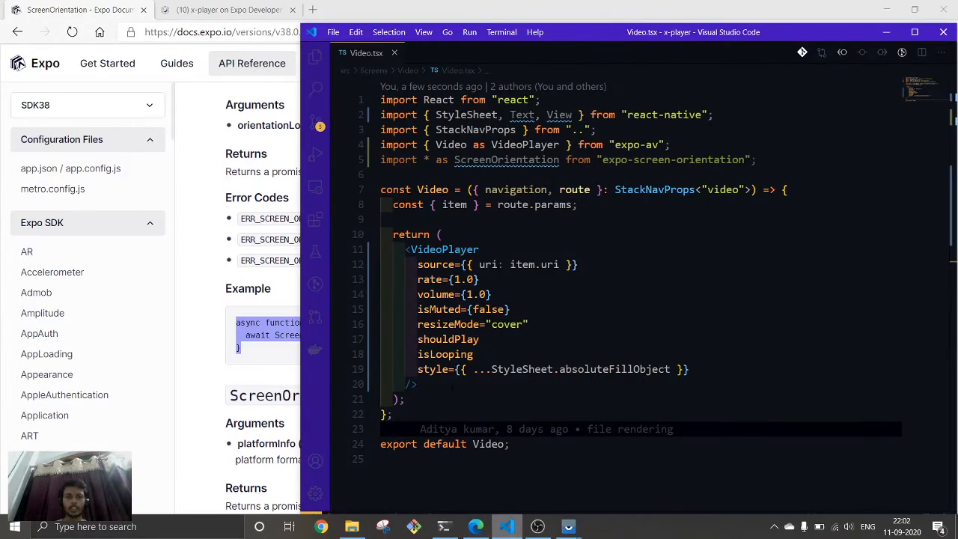
click(524, 220)
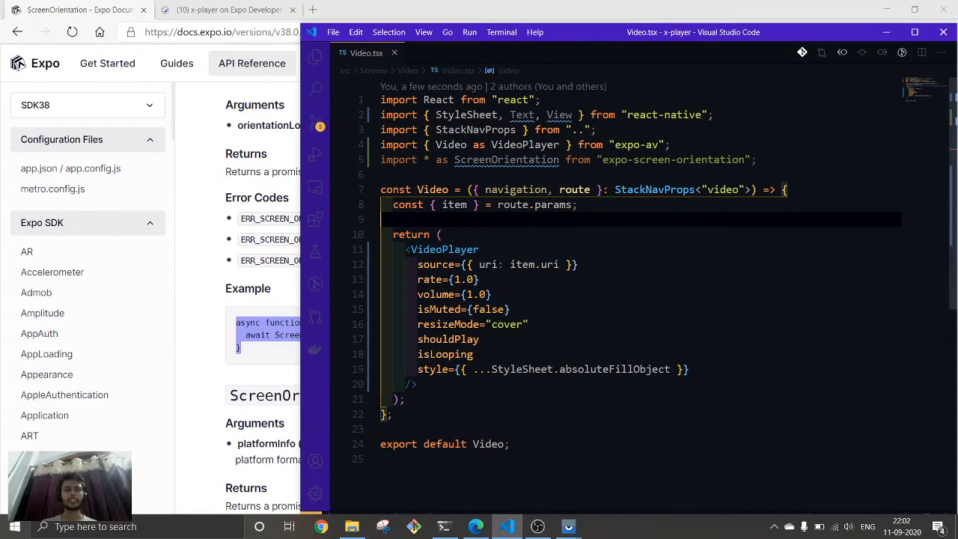
key(Tab)
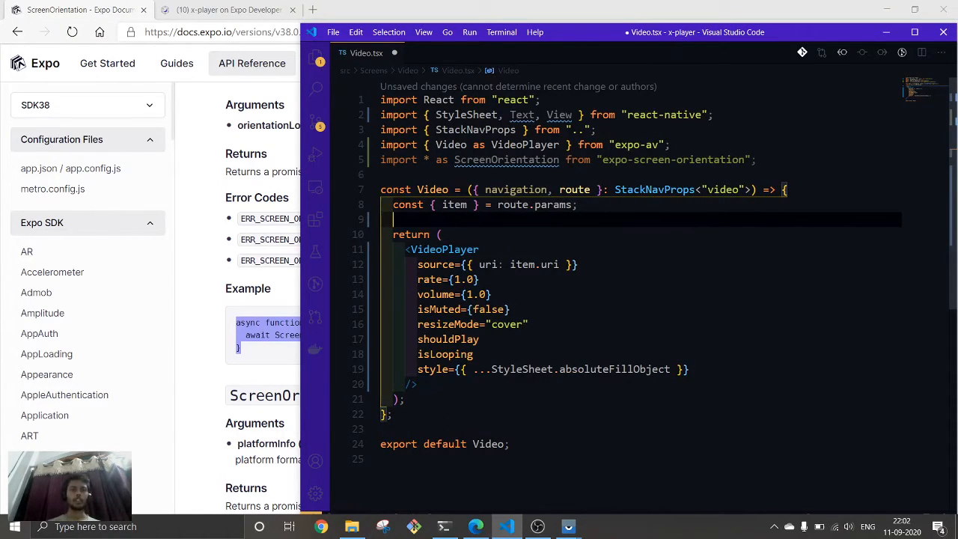
key(Return)
key(Return)
key(ctrl+v)
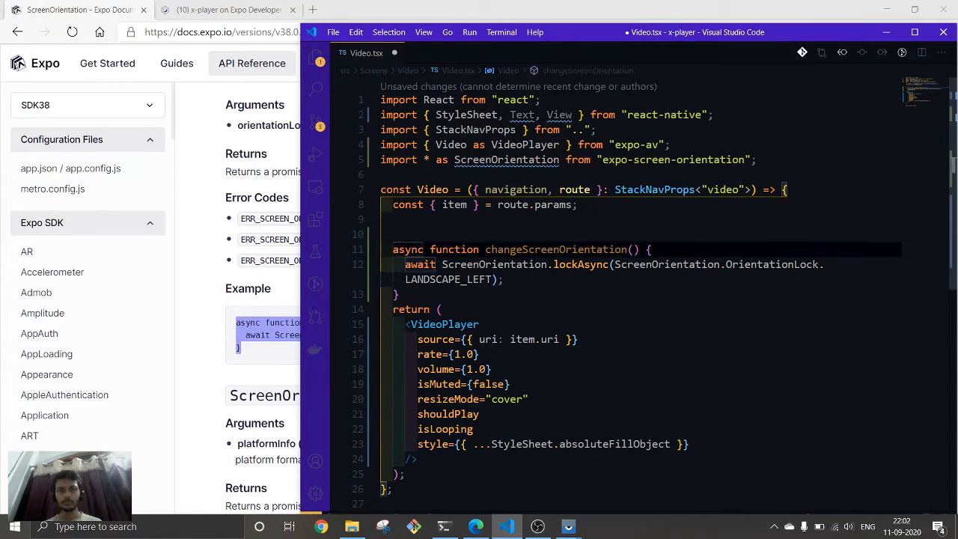
key(Up)
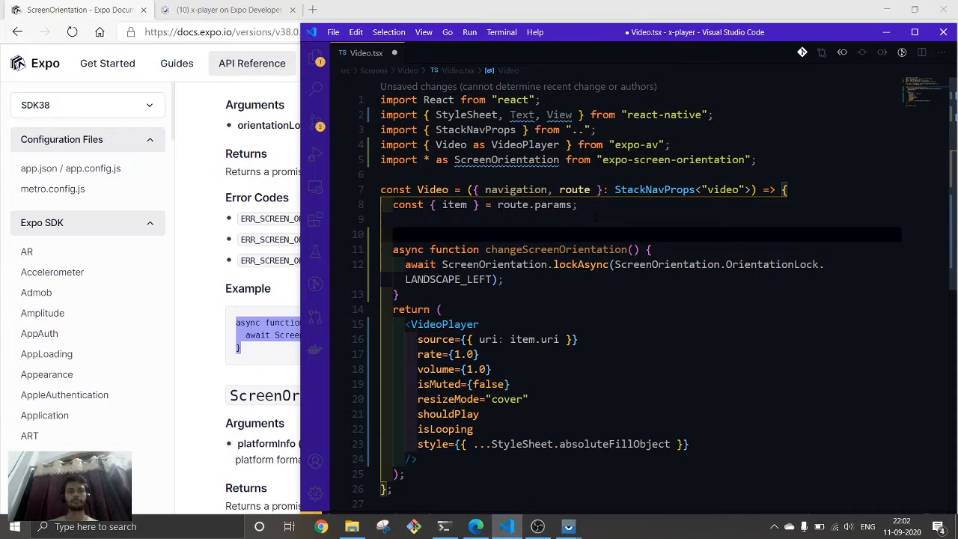
text(u)
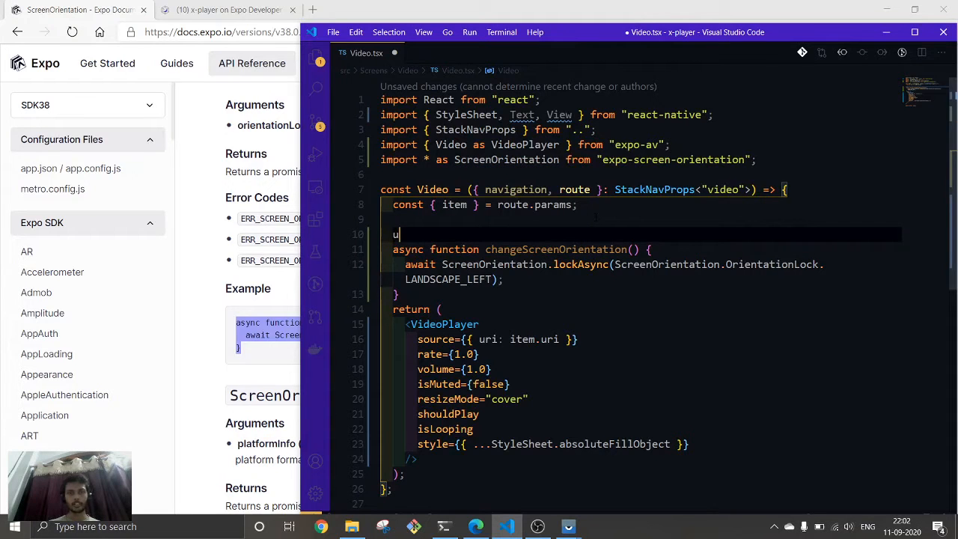
text(seEf)
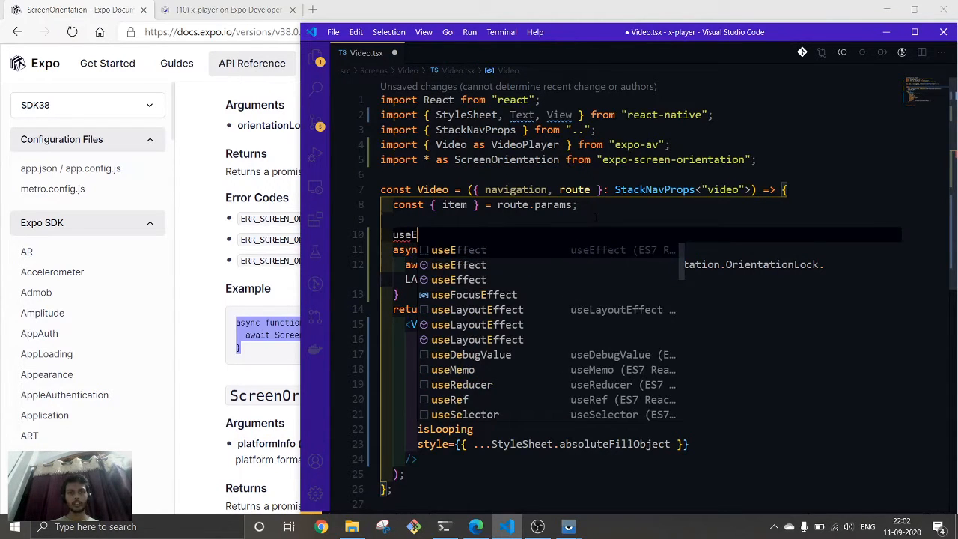
Step: Try a useEffect snippet above the function, undo it, and leave blank lines there instead
key(Return)
key(Tab)
key(BackSpace)
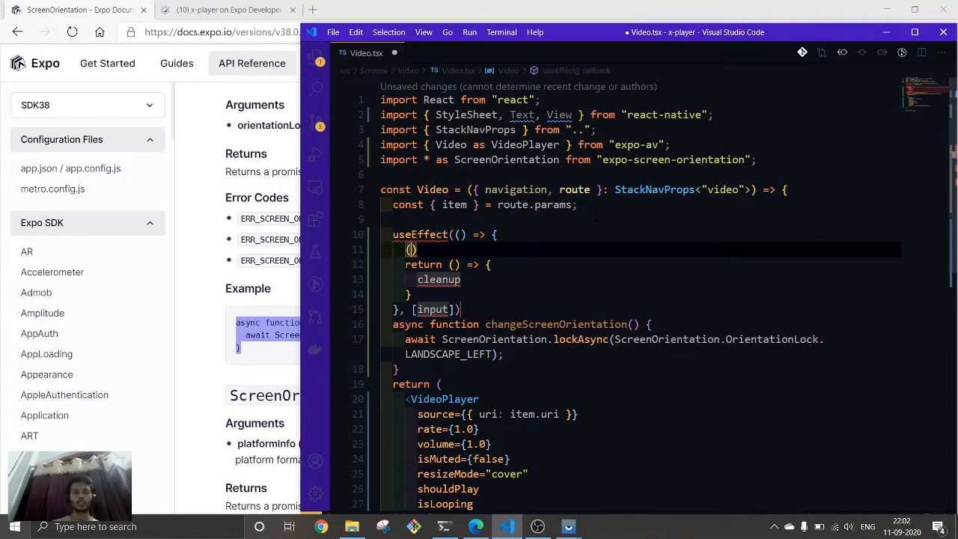
key(Left)
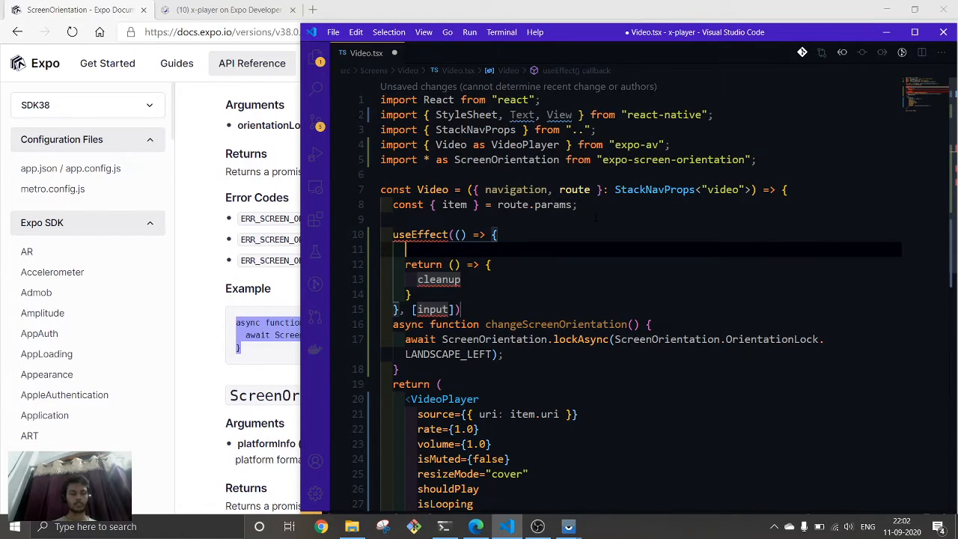
key(ctrl+z)
key(ctrl+z)
key(ctrl+z)
key(ctrl+z)
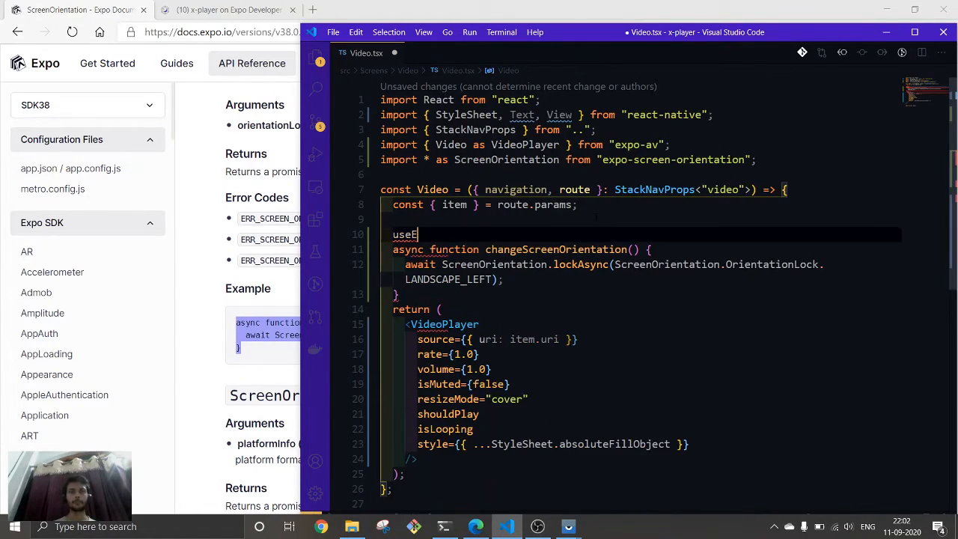
key(BackSpace)
key(BackSpace)
key(BackSpace)
key(BackSpace)
key(Return)
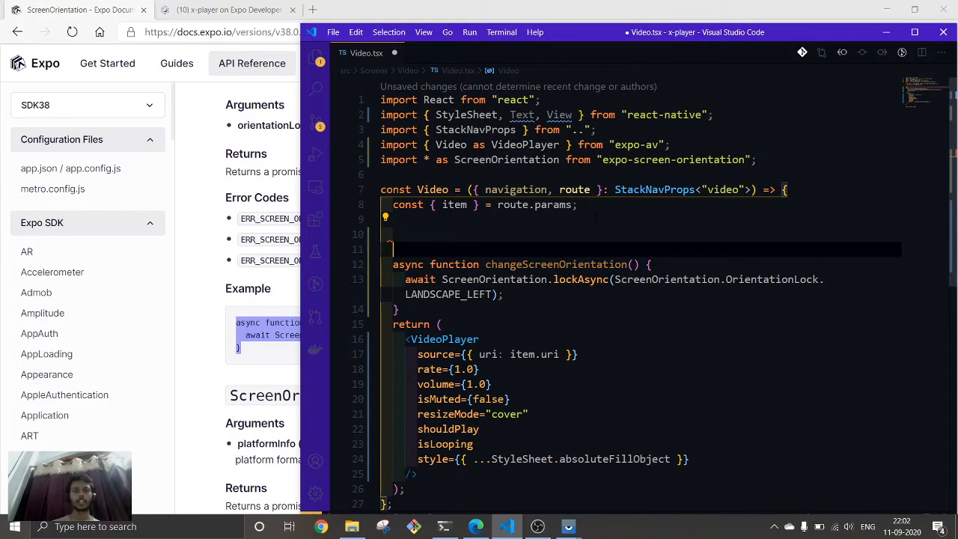
key(Return)
key(Up)
key(Up)
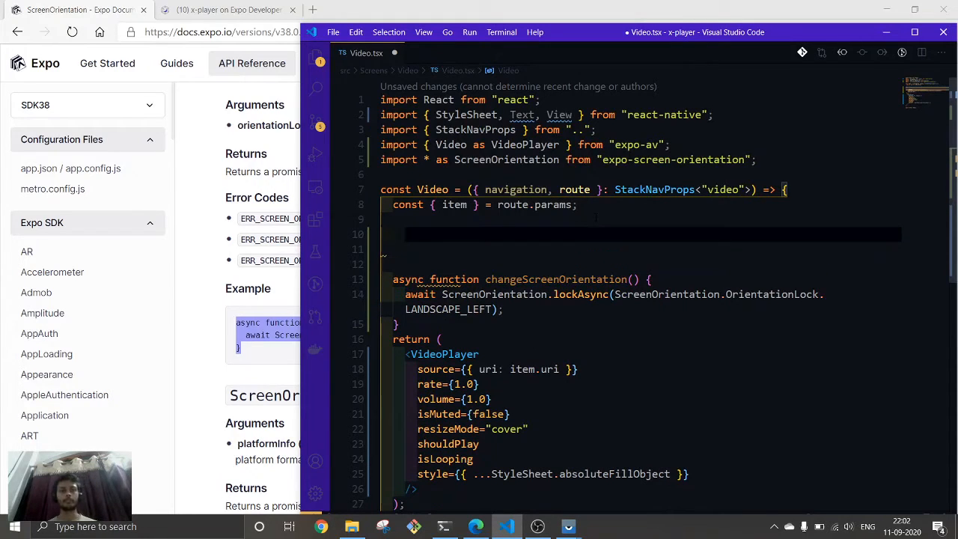
Step: Insert a useEffect block whose body calls changeScreenOrientation() before its cleanup return
click(315, 221)
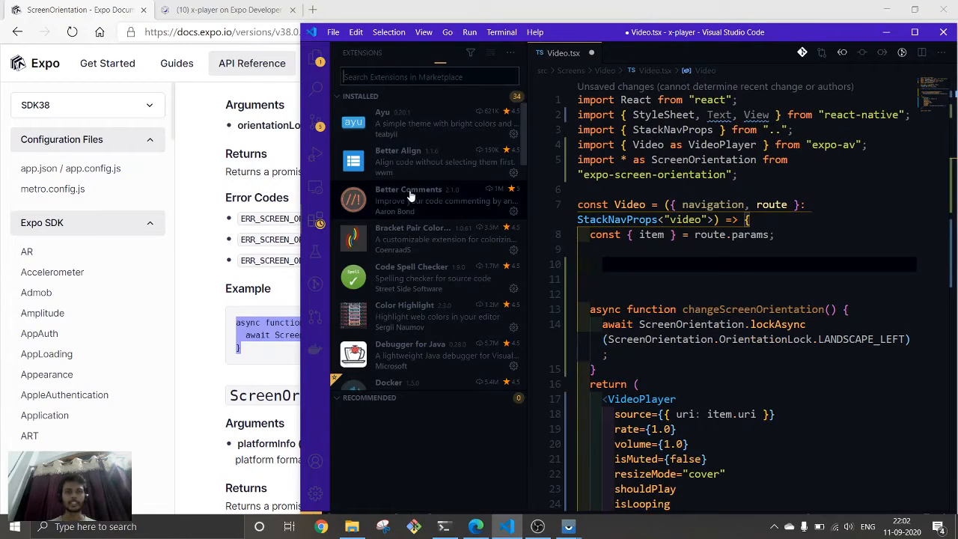
text(reac)
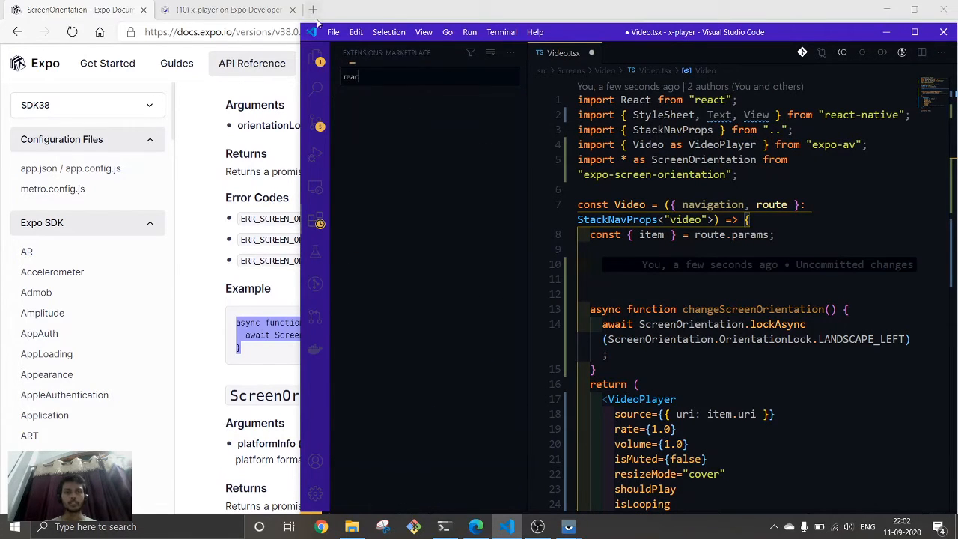
click(315, 54)
click(314, 56)
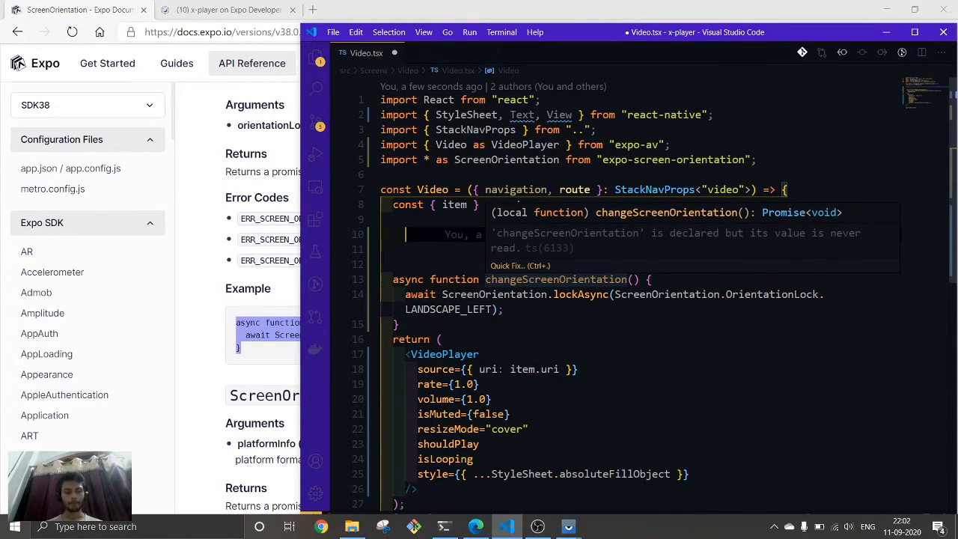
text(useE)
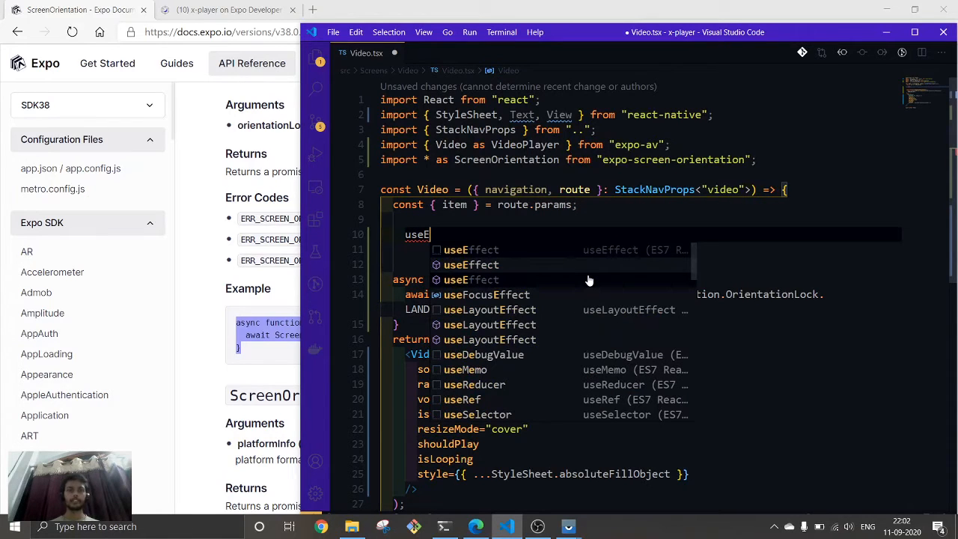
key(Return)
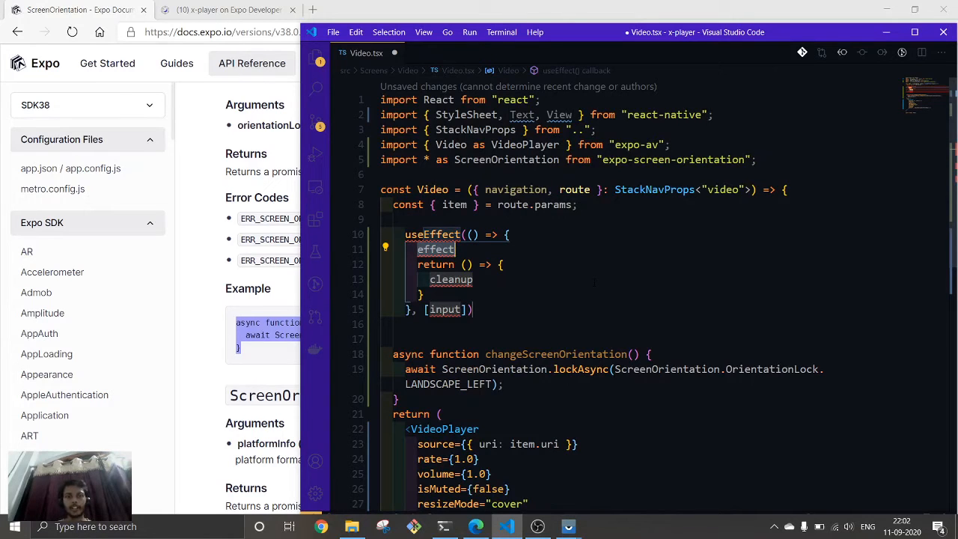
text(chan)
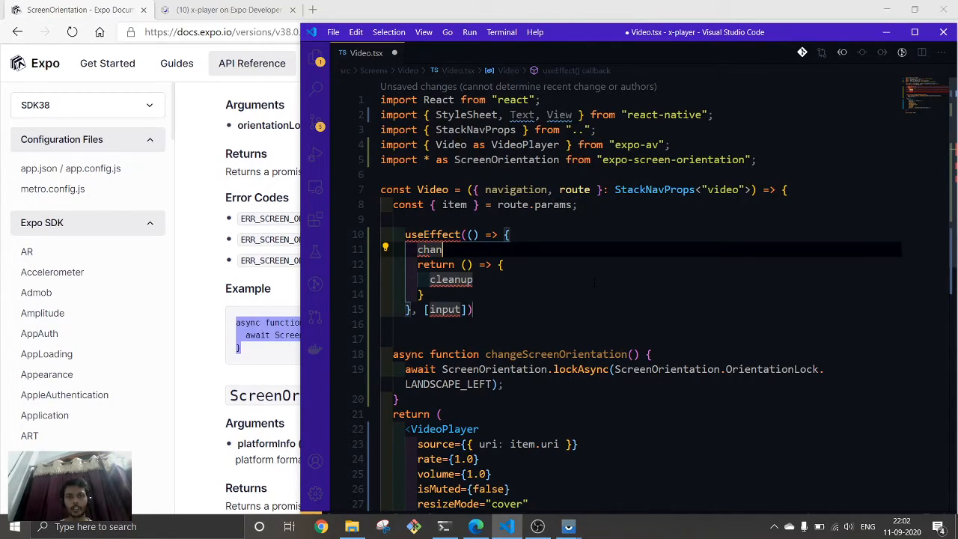
text(geS)
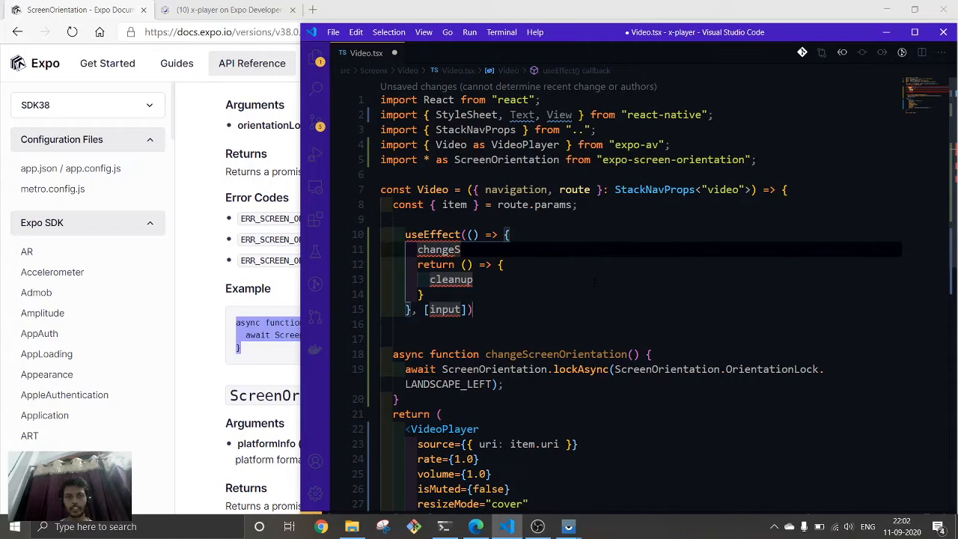
text(creen)
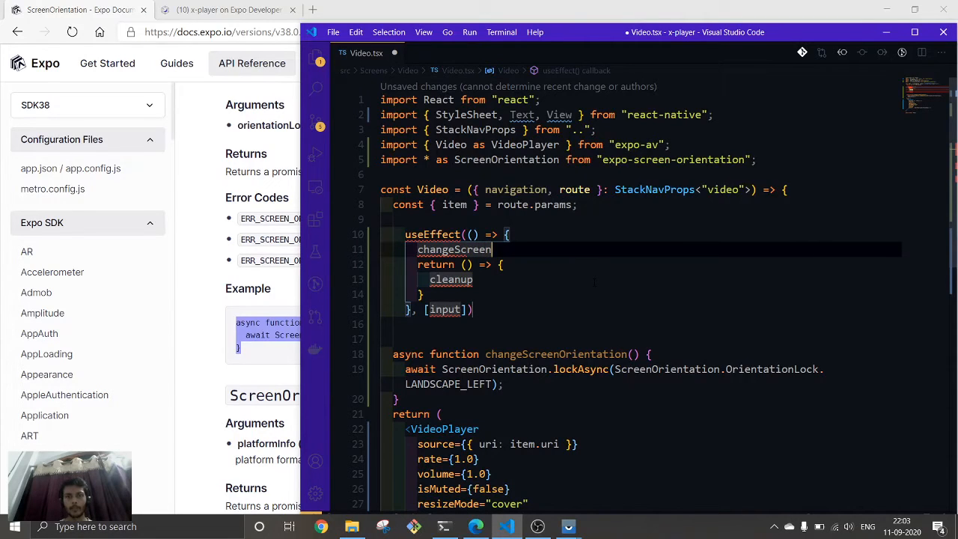
text(Or)
text(ientation()
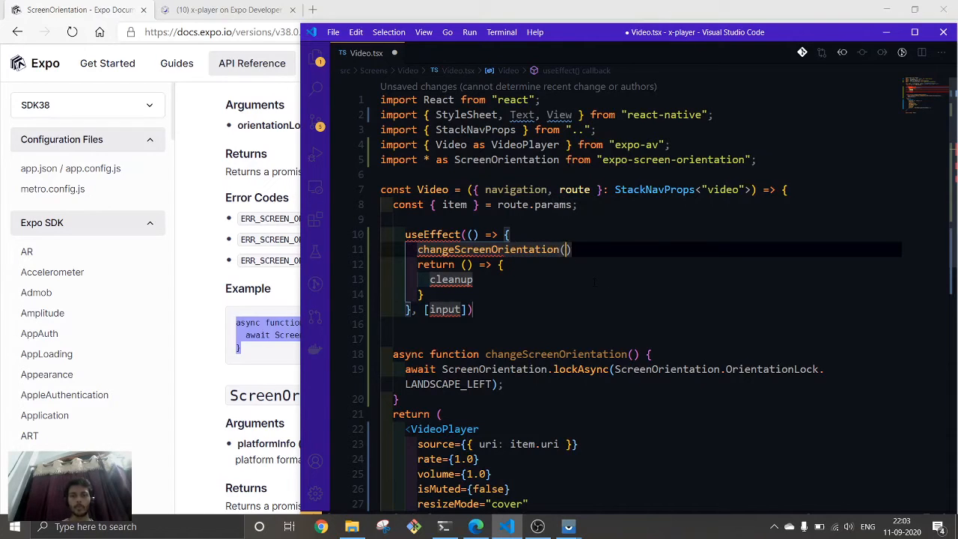
text();)
key(Down)
key(Down)
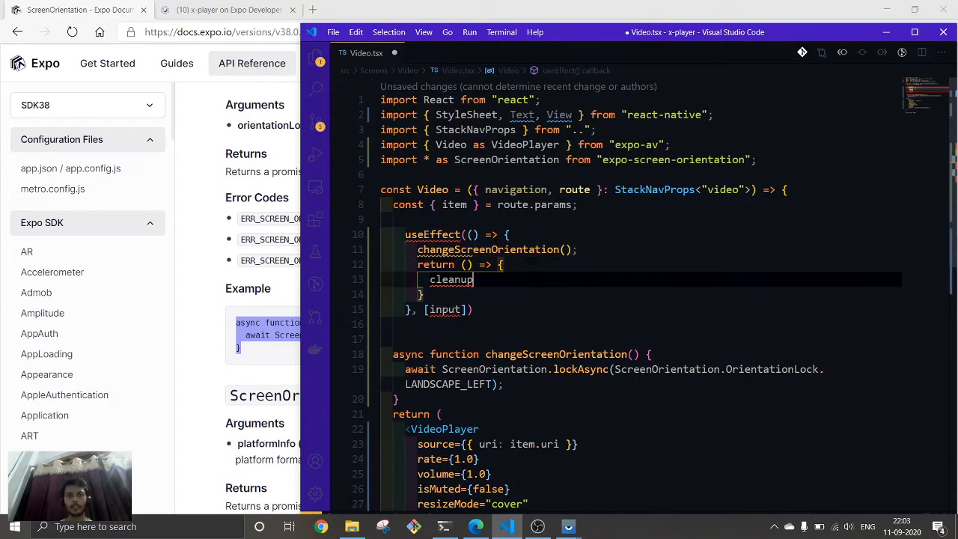
key(Down)
key(Down)
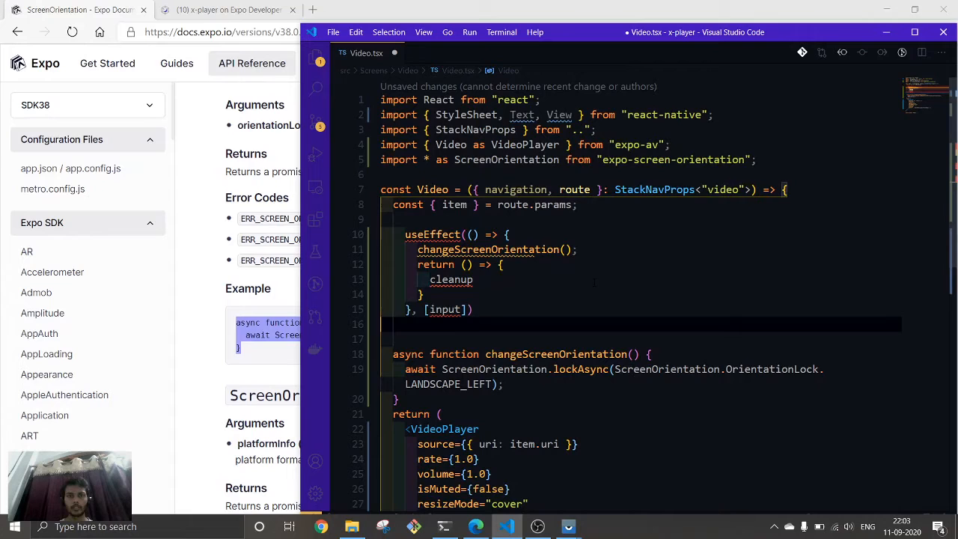
key(Up)
key(Up)
key(Up)
key(Up)
key(Up)
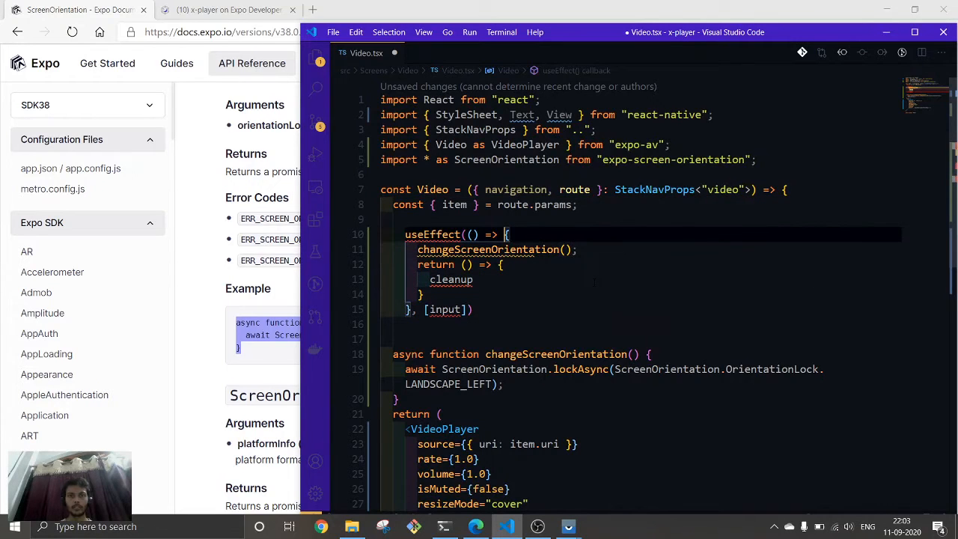
Step: Trigger another useEffect snippet from Ctrl+Space suggestions and undo it
key(ctrl+Left)
key(ctrl+space)
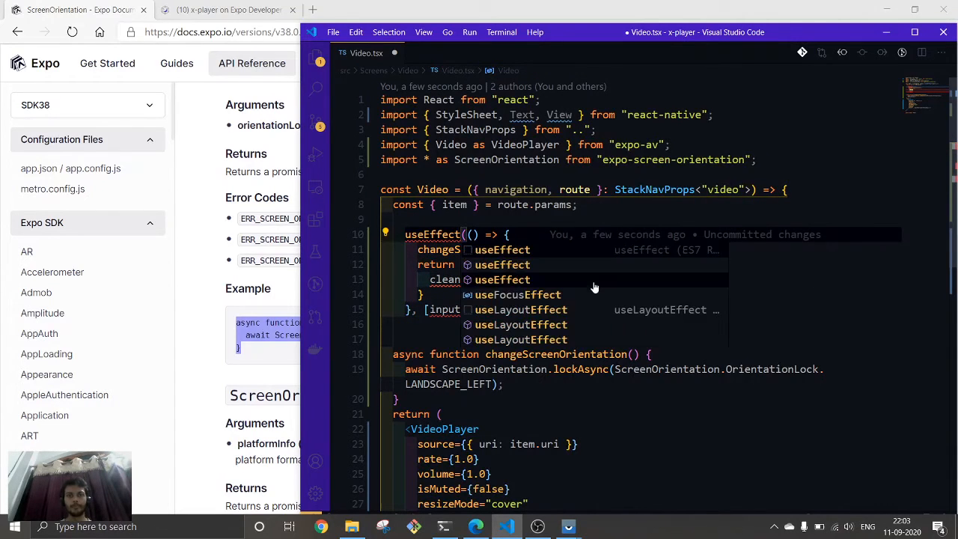
key(Return)
key(ctrl+z)
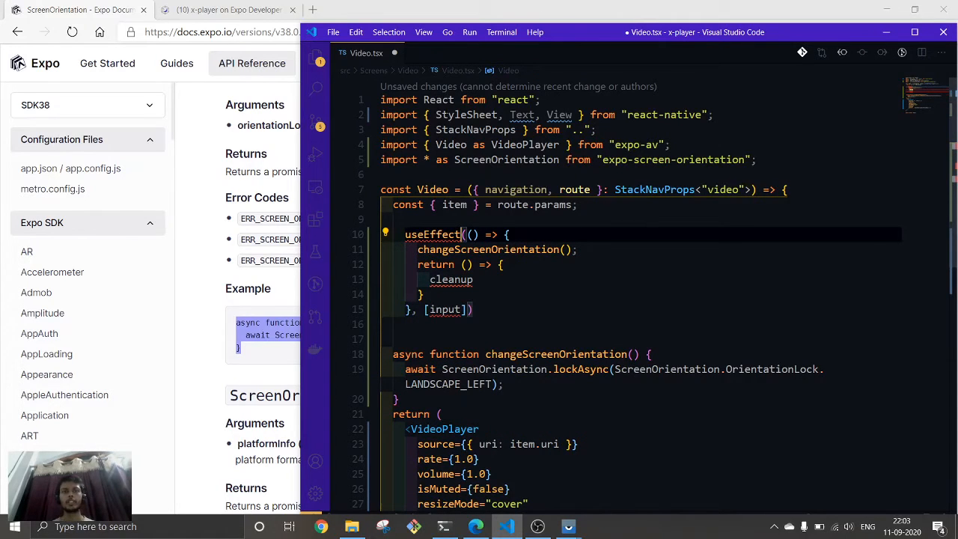
text(, {})
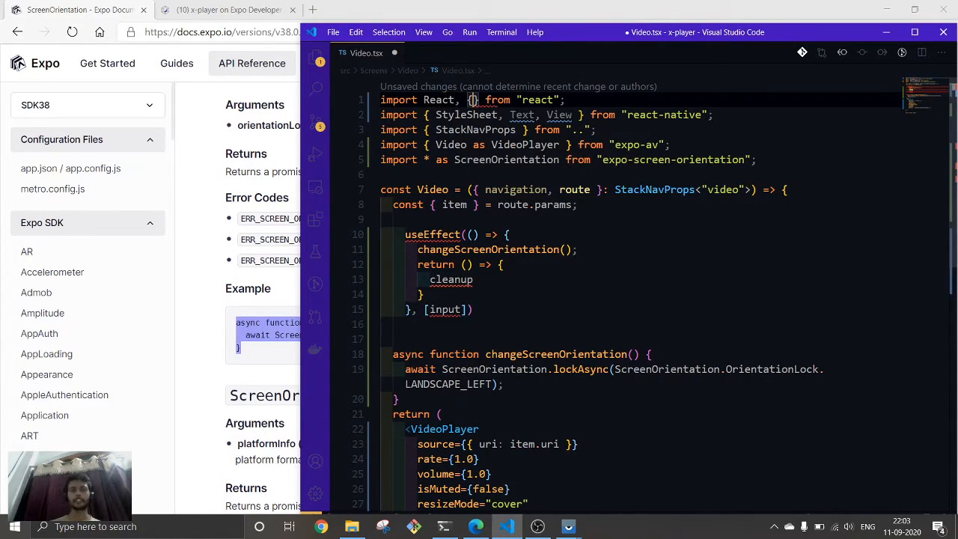
text(u)
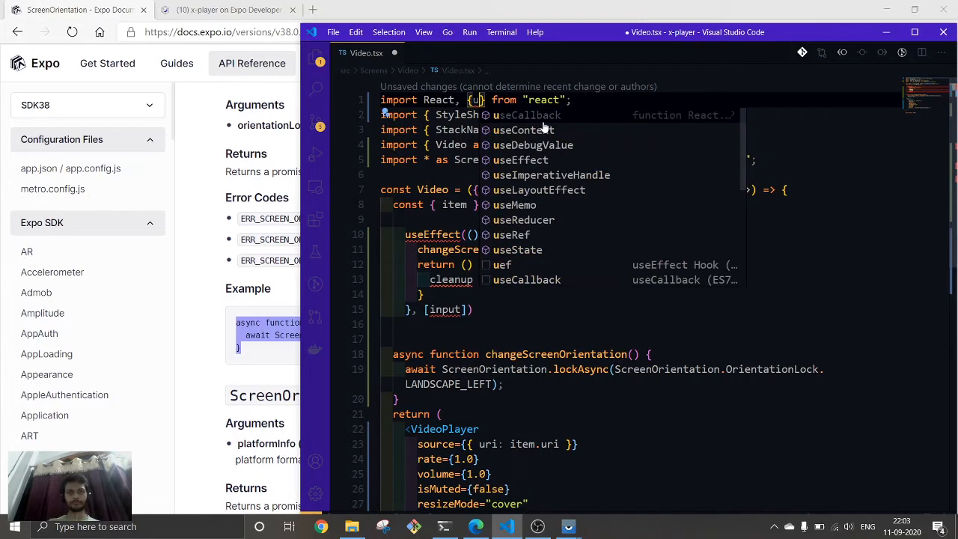
text(seE)
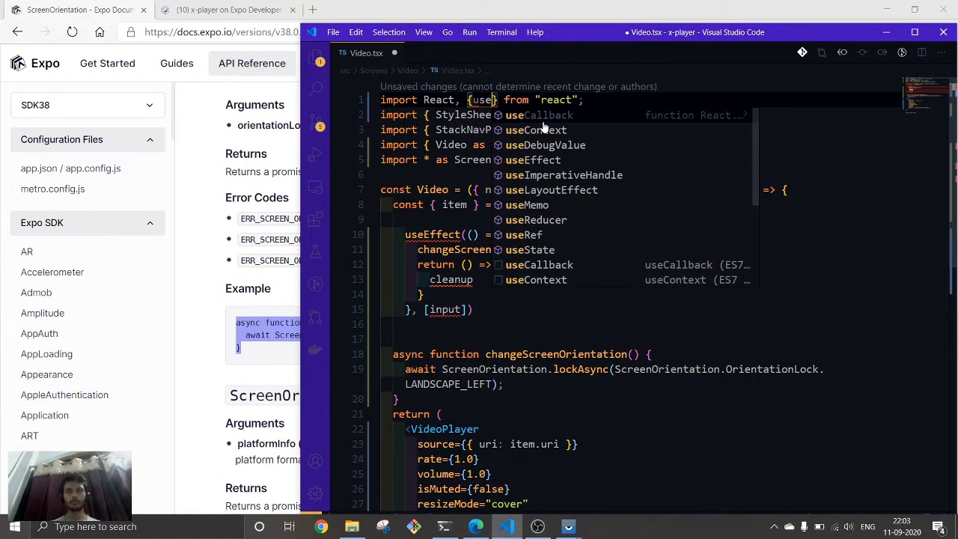
Step: Import useEffect from react and empty the effect's dependency array so it runs once
key(Tab)
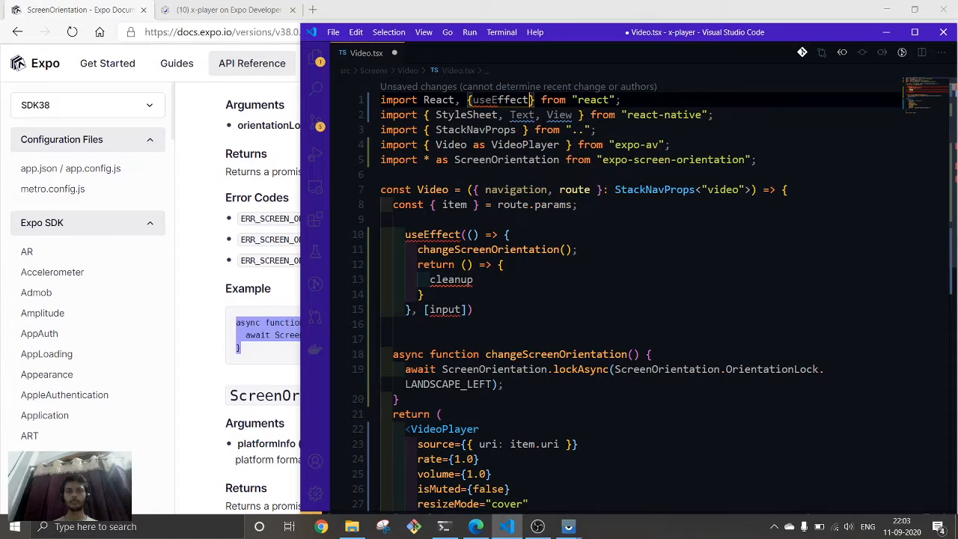
click(472, 309)
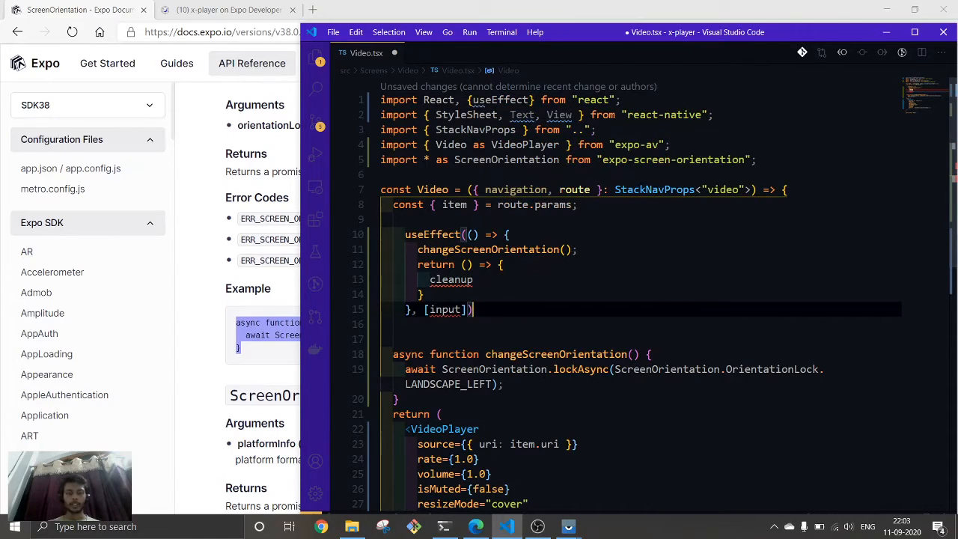
click(449, 279)
click(423, 295)
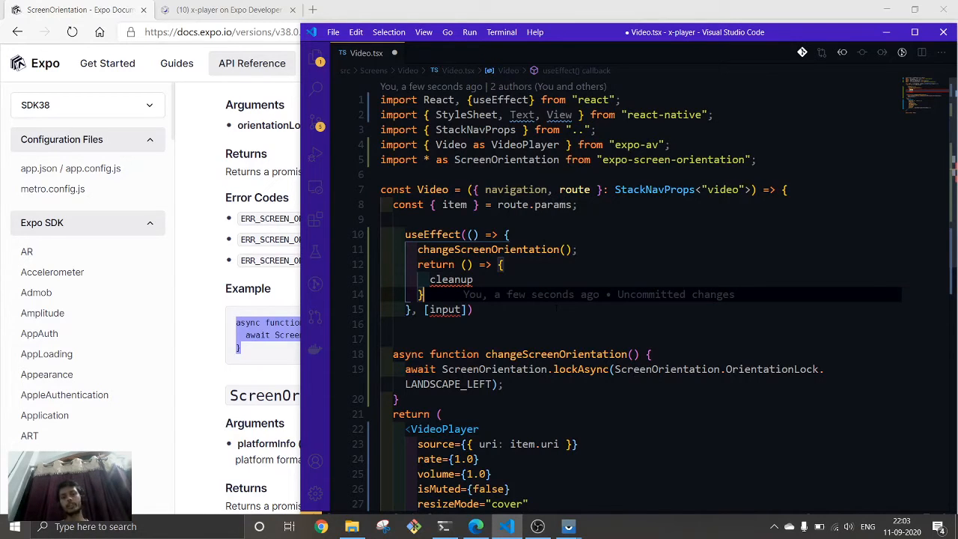
click(462, 309)
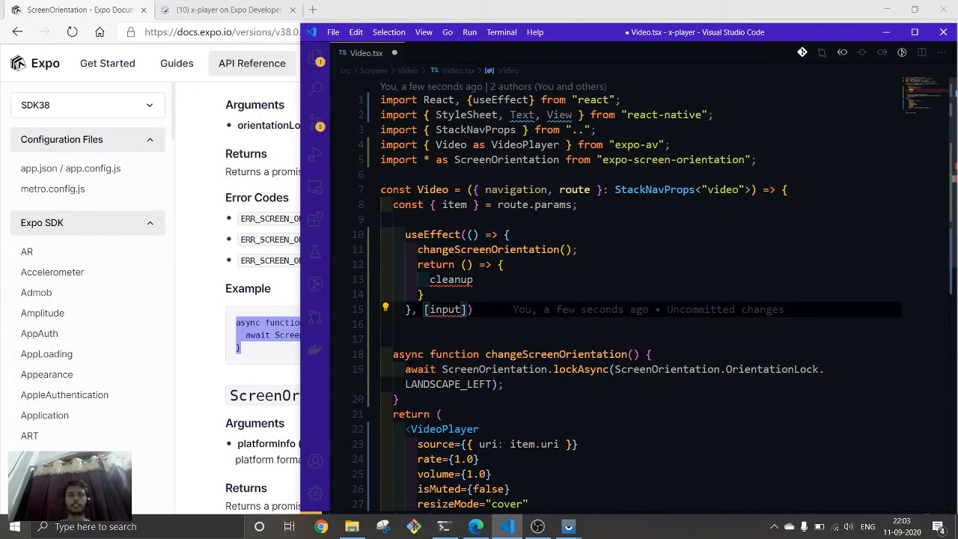
key(BackSpace)
key(BackSpace)
key(BackSpace)
key(BackSpace)
key(BackSpace)
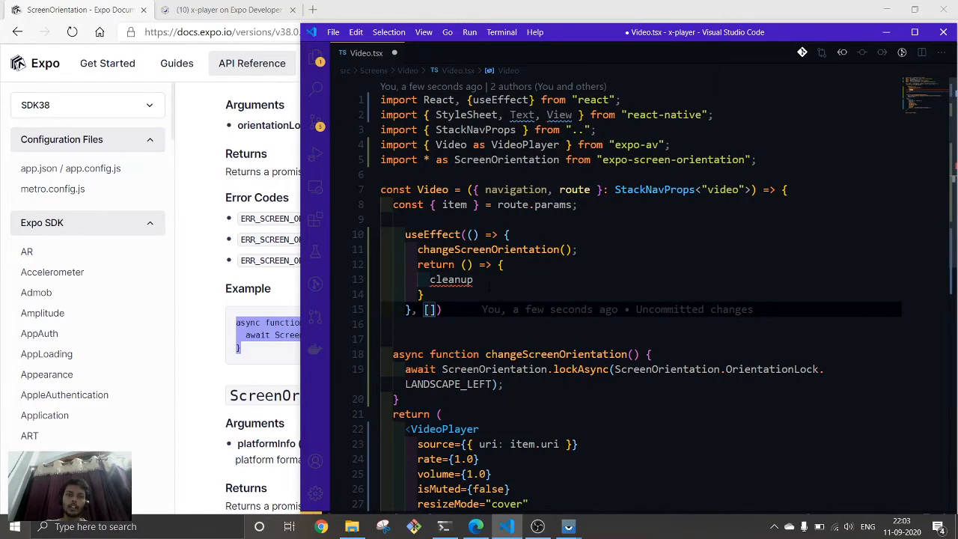
Step: Comment out the effect's cleanup return block and save Video.tsx
drag(430, 295, 414, 268)
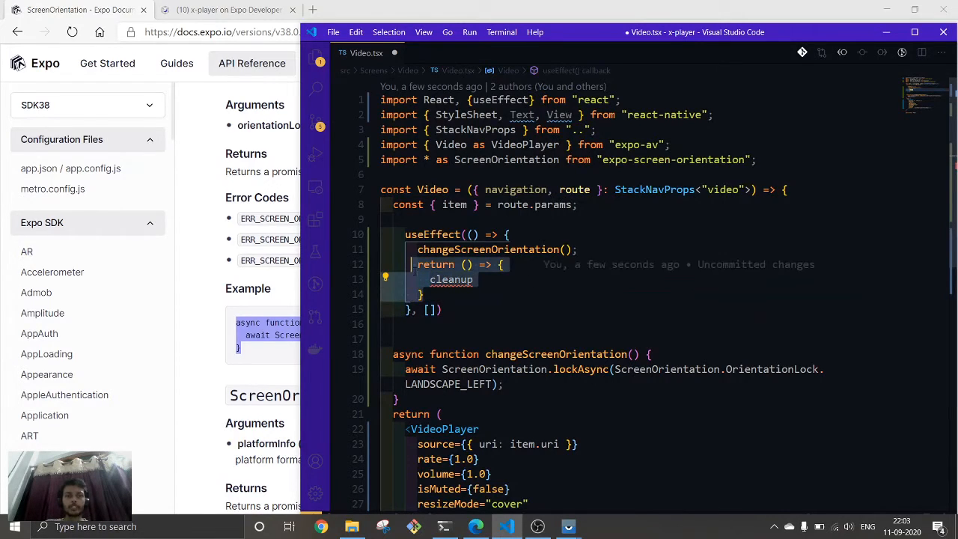
key(ctrl+slash)
key(ctrl+s)
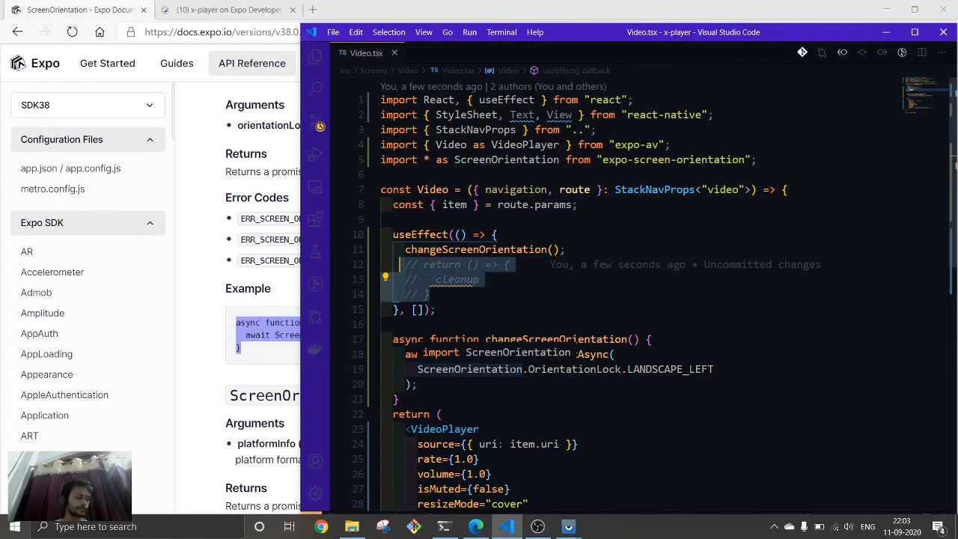
click(568, 526)
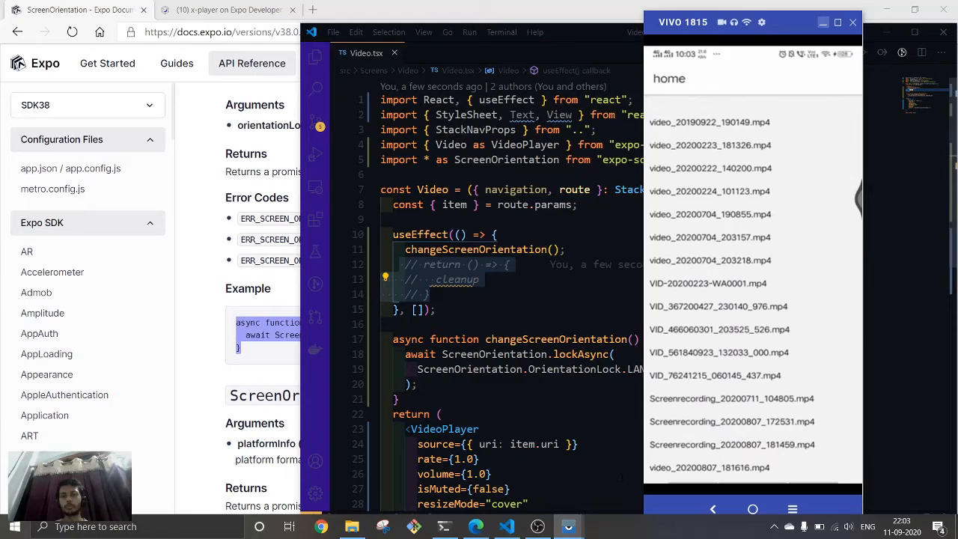
click(661, 372)
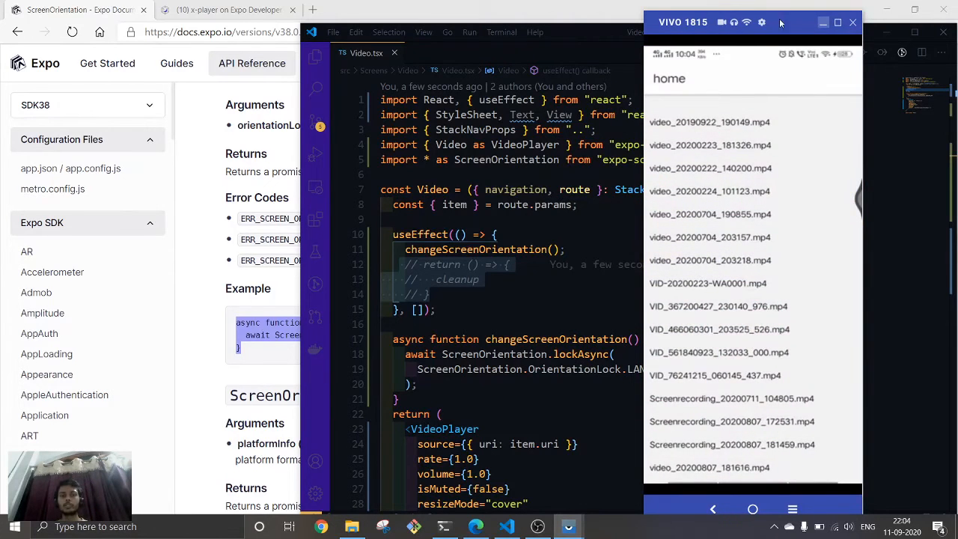
click(822, 23)
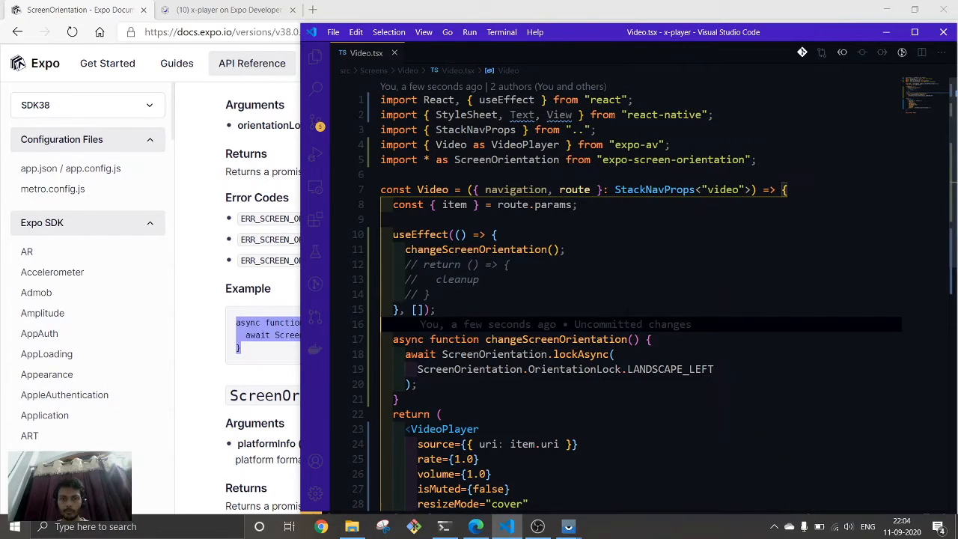
click(219, 393)
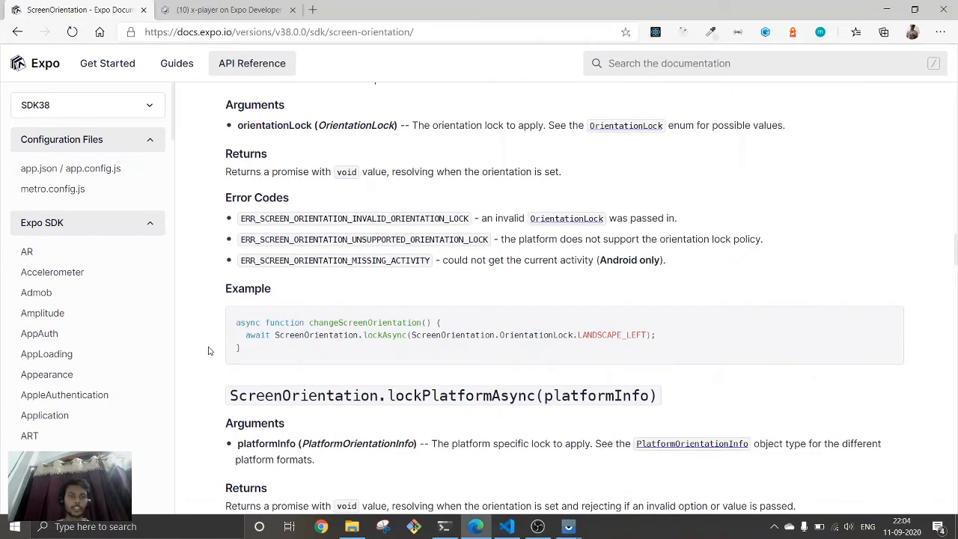
scroll(209, 350, down, 5)
key(alt+Tab)
click(524, 225)
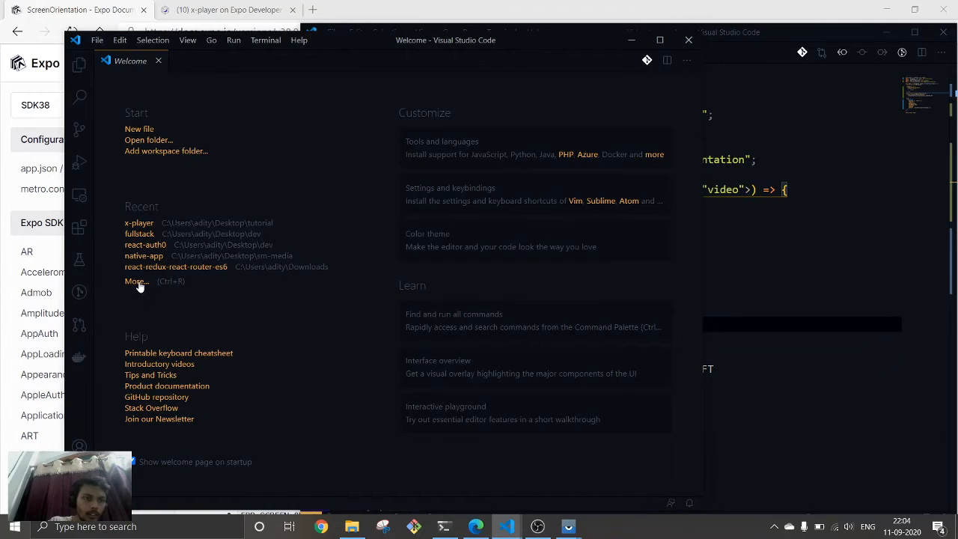
Step: Open the video-player project from recent projects and view its Video.tsx useEffect locking PORTRAIT in cleanup
click(135, 281)
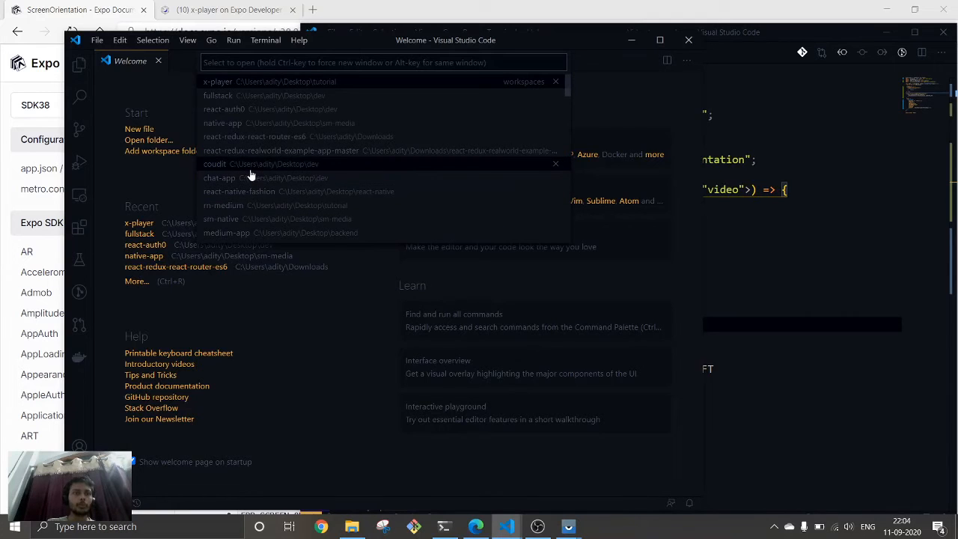
text(vide)
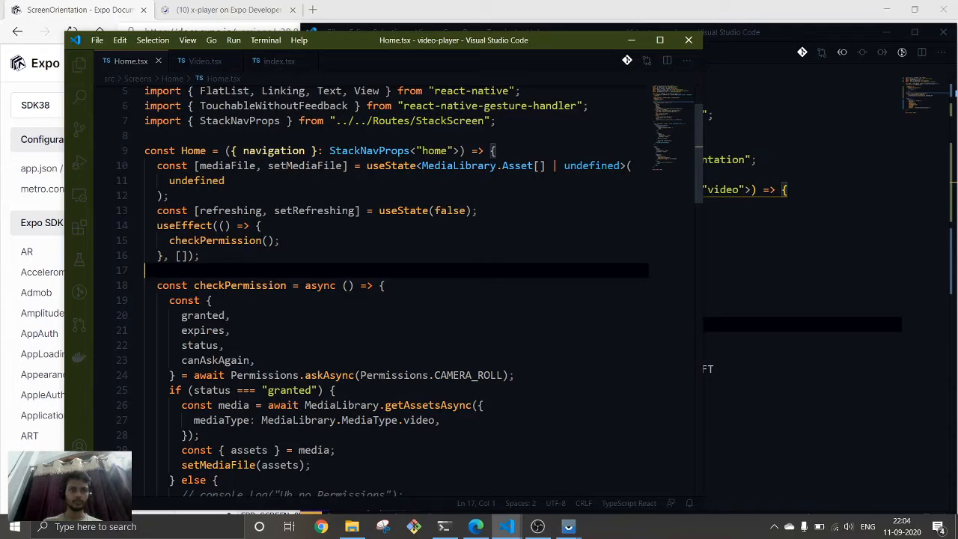
click(200, 61)
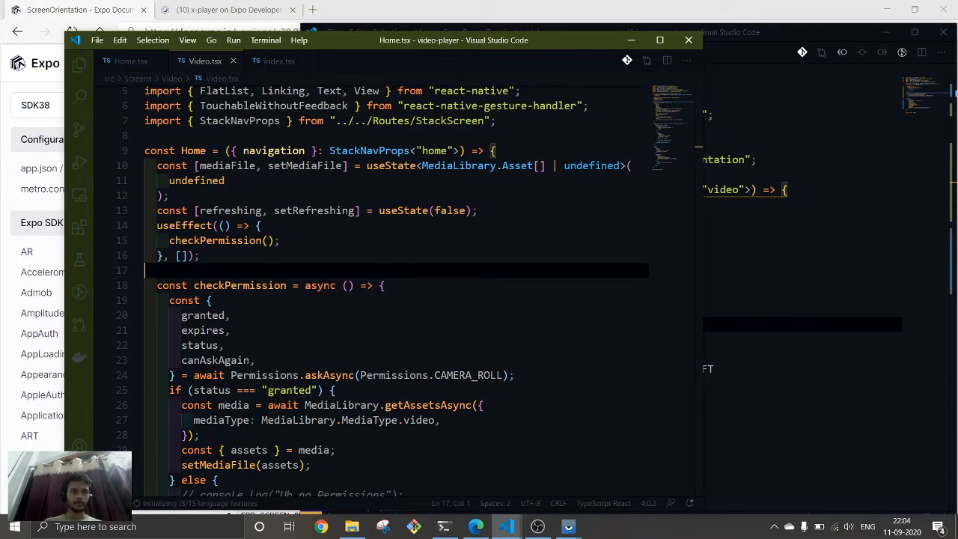
click(291, 323)
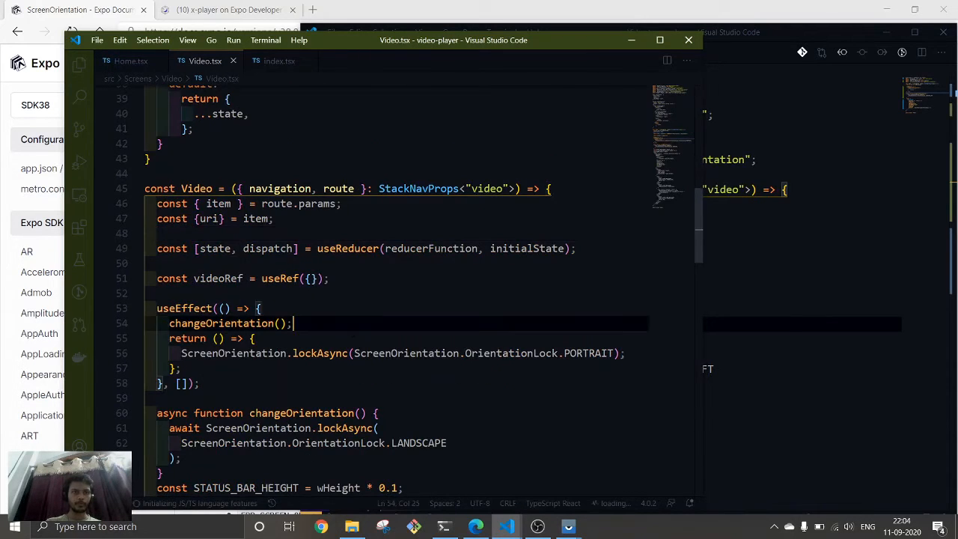
scroll(374, 299, down, 2)
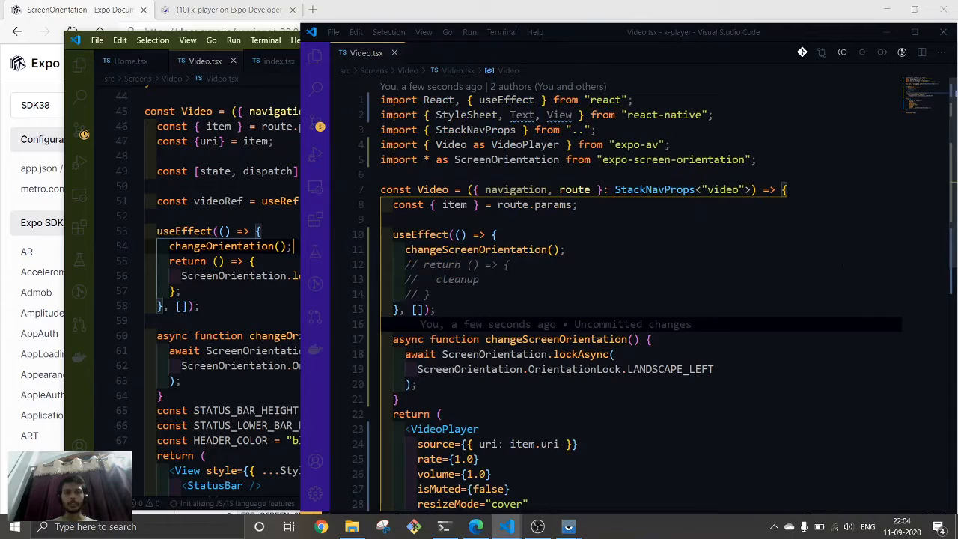
Step: Arrange the x-player editor beside the other window, trial-edit LANDSCAPE_LEFT, and close the video-player window
click(748, 262)
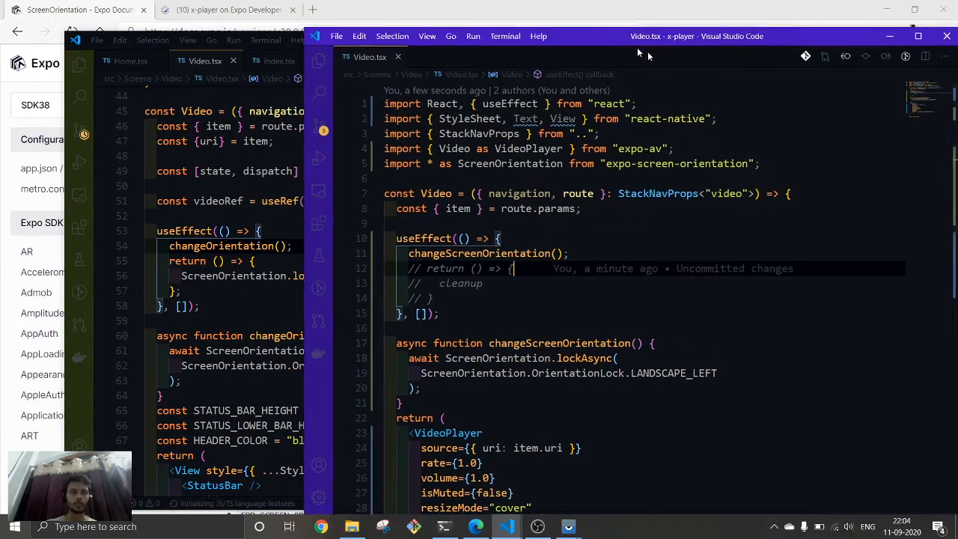
mouse_move(622, 36)
mouse_down()
mouse_move(785, 52)
mouse_move(780, 41)
mouse_up()
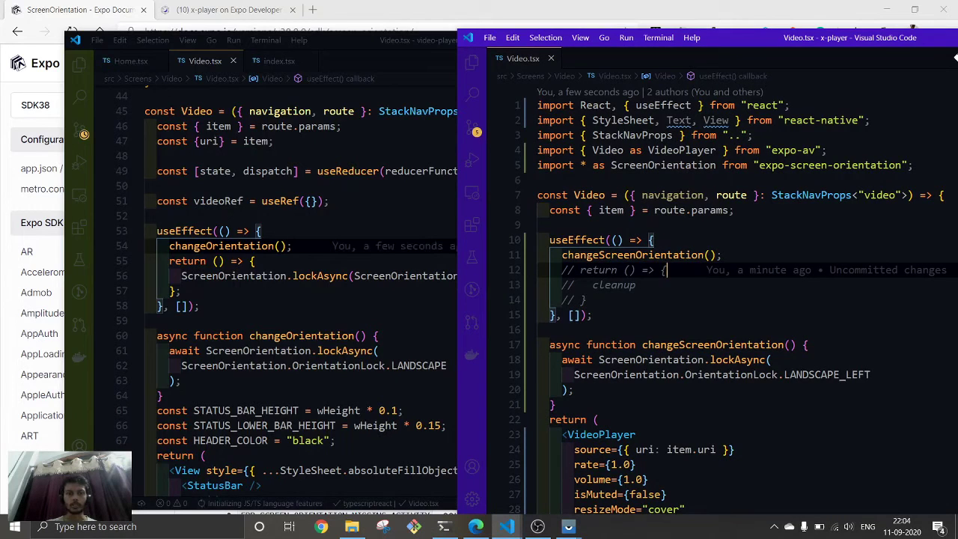
click(870, 374)
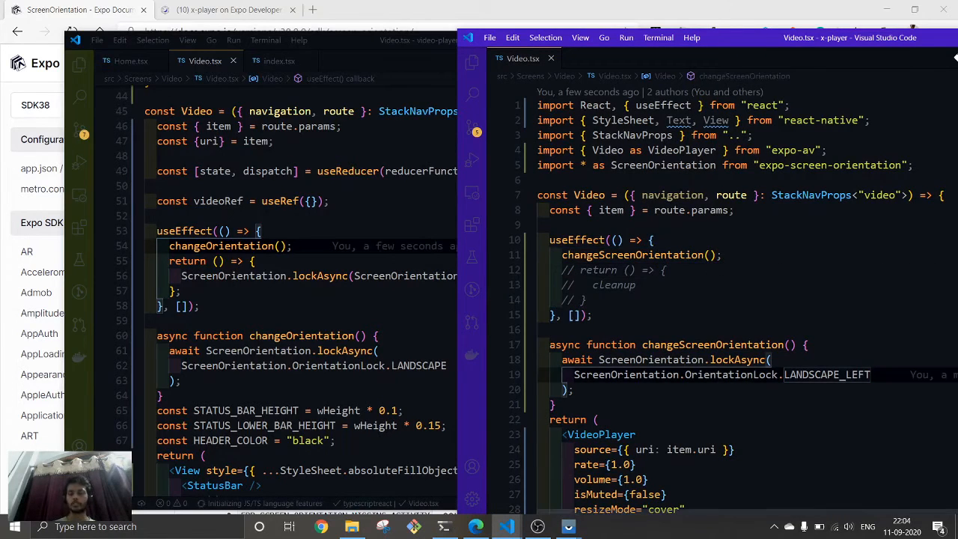
key(BackSpace)
key(BackSpace)
key(BackSpace)
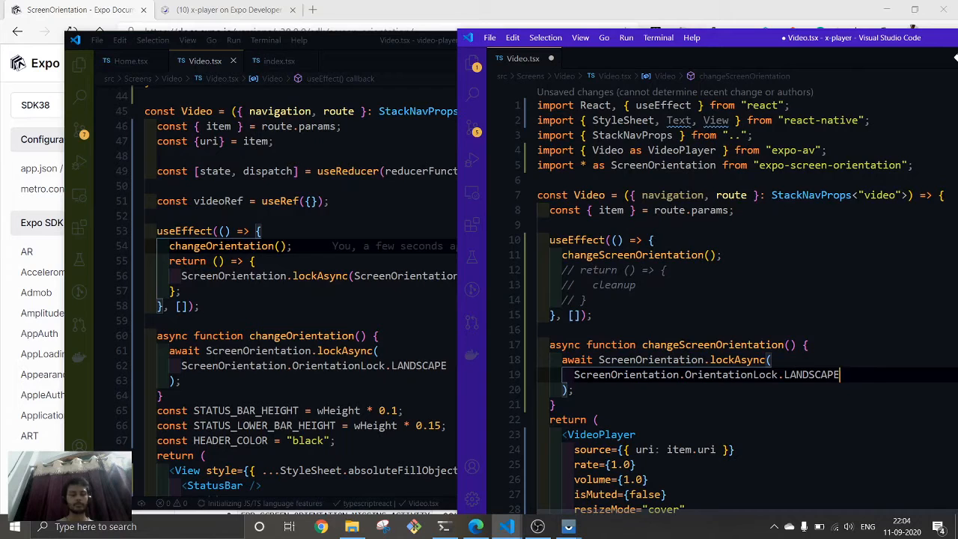
key(ctrl+z)
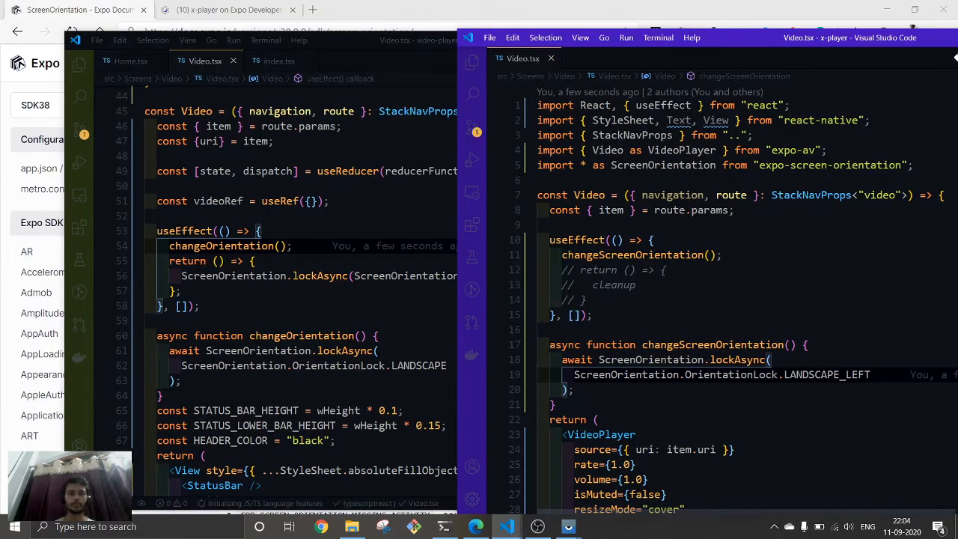
click(381, 45)
click(507, 526)
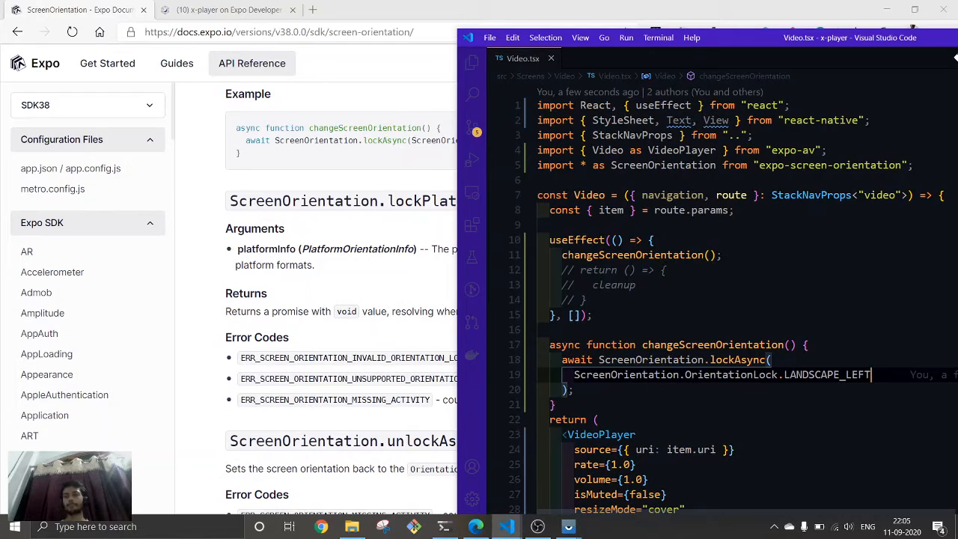
Step: Change the lockAsync value from LANDSCAPE_LEFT to plain LANDSCAPE and save Video.tsx
key(BackSpace)
key(BackSpace)
key(BackSpace)
key(BackSpace)
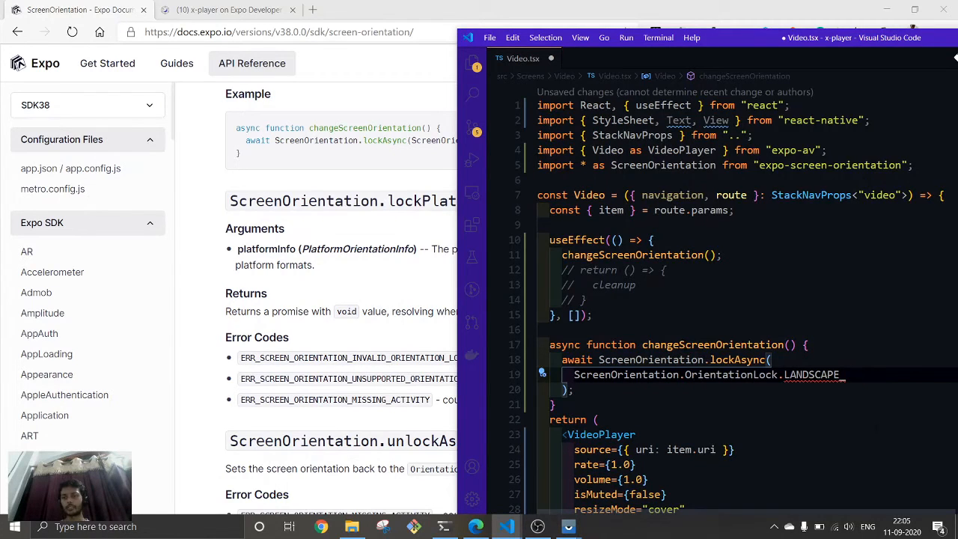
key(BackSpace)
key(Down)
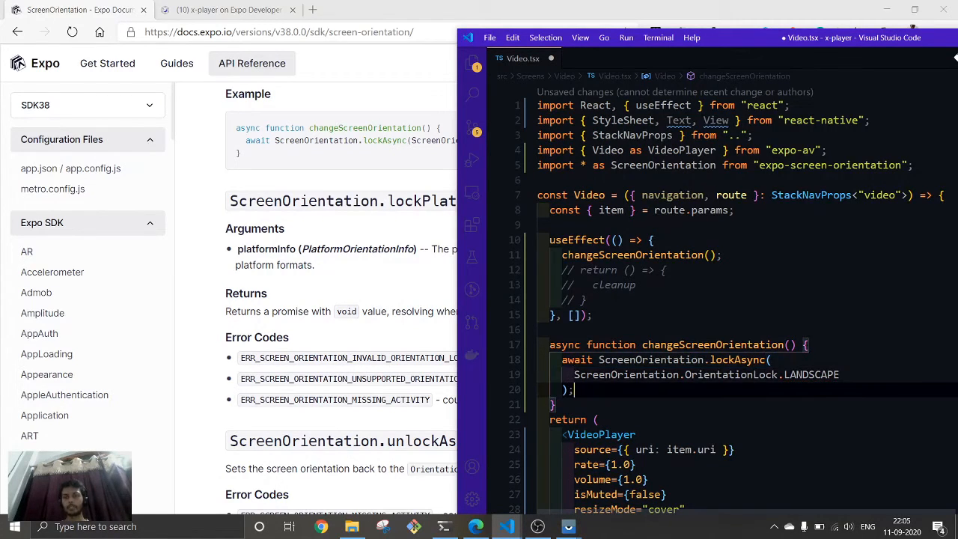
key(Up)
key(Down)
key(Up)
key(Up)
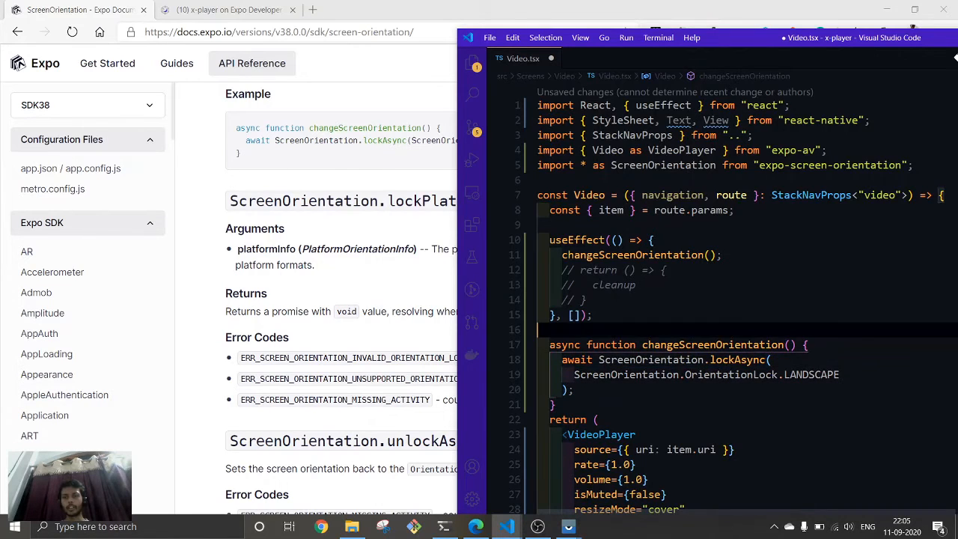
key(Down)
key(Down)
key(End)
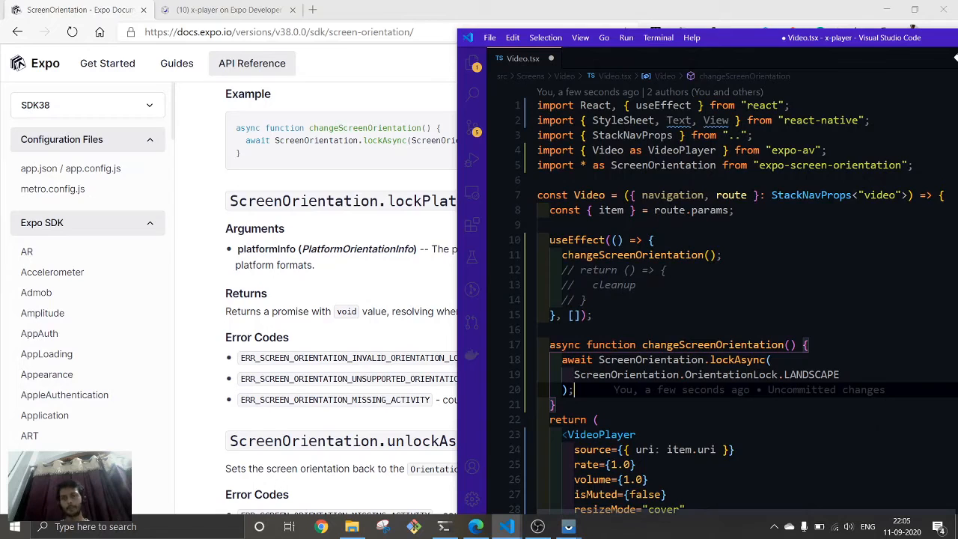
key(ctrl+s)
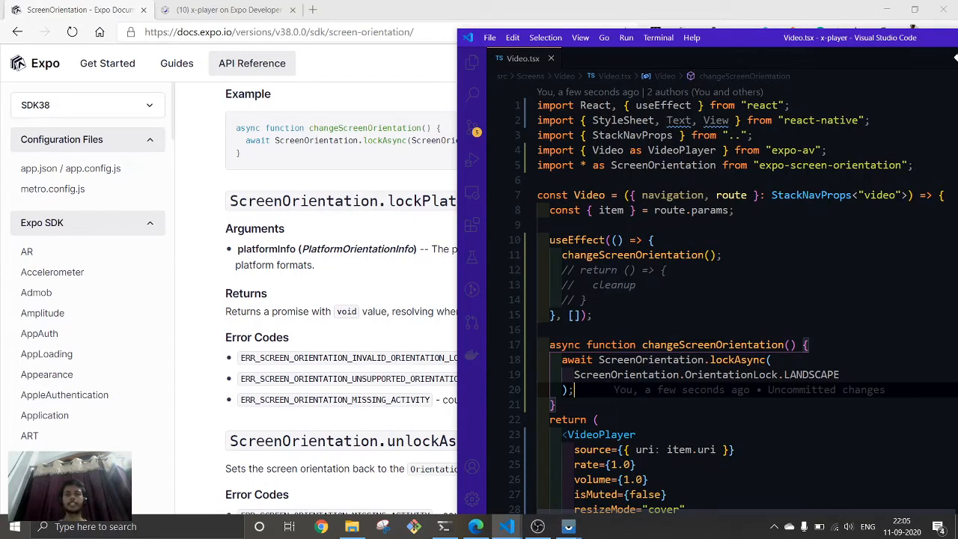
Step: Bring the phone mirror forward, play a video to see the landscape lock, and move the mirror aside
click(569, 526)
click(606, 475)
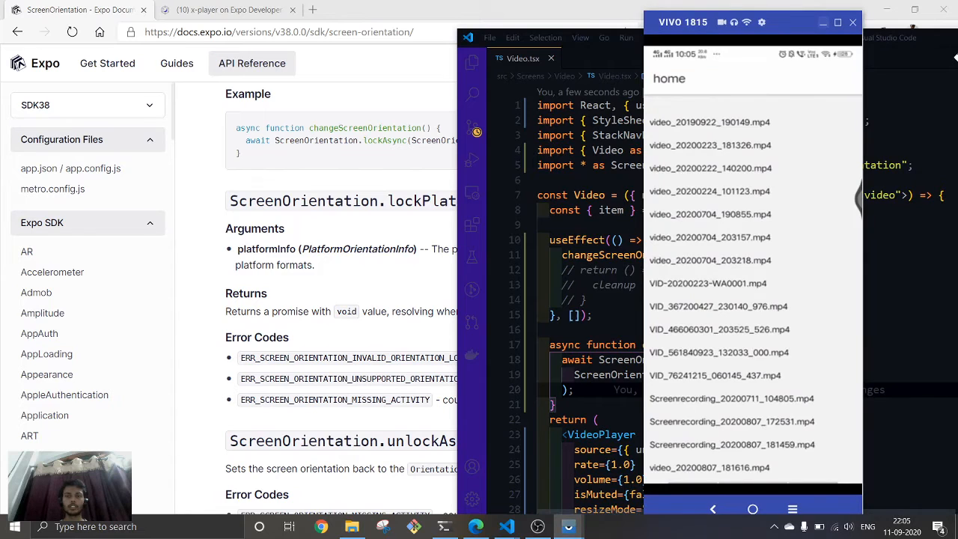
click(673, 309)
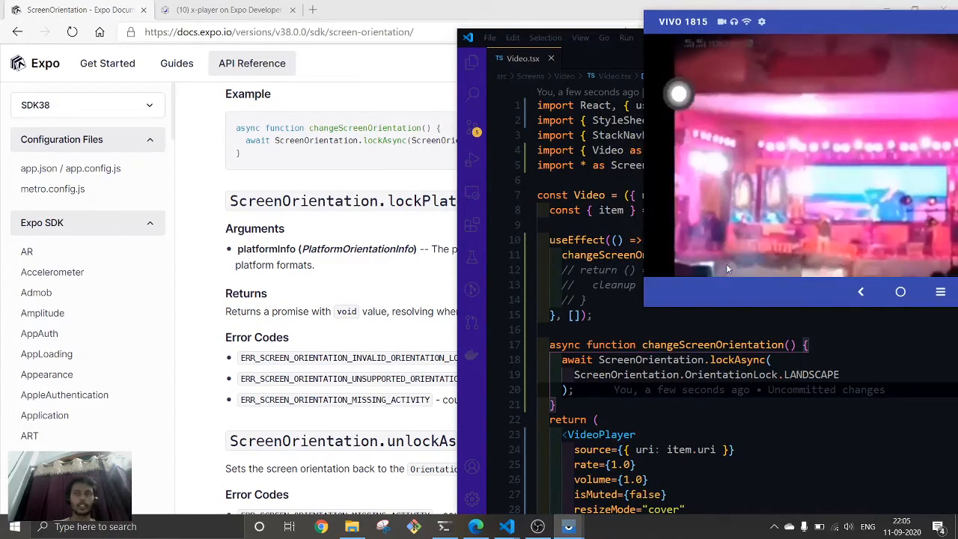
mouse_move(853, 24)
mouse_down()
mouse_move(595, 48)
mouse_move(644, 44)
mouse_up()
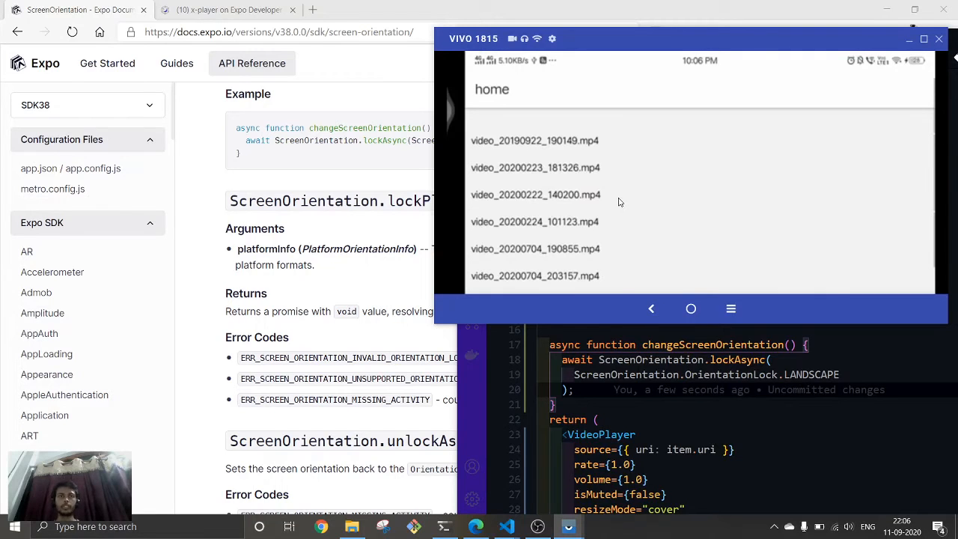
Step: Hide the mirror, uncomment the useEffect cleanup return, then select the changeScreenOrientation function
click(910, 41)
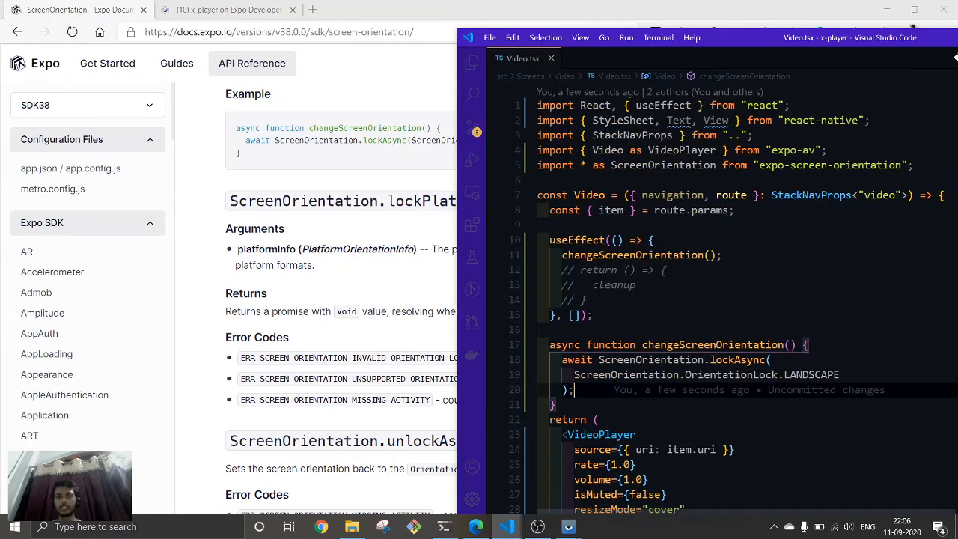
drag(587, 300, 562, 270)
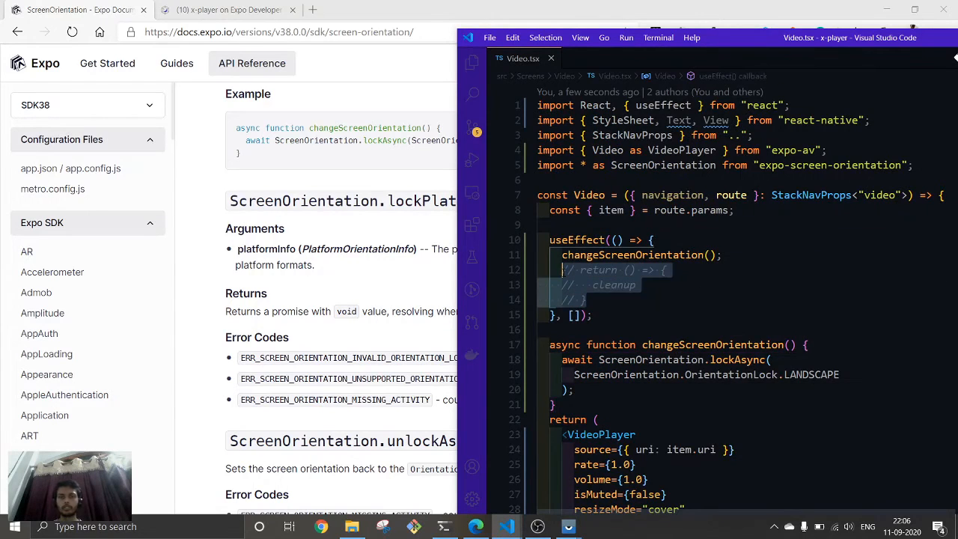
key(ctrl+slash)
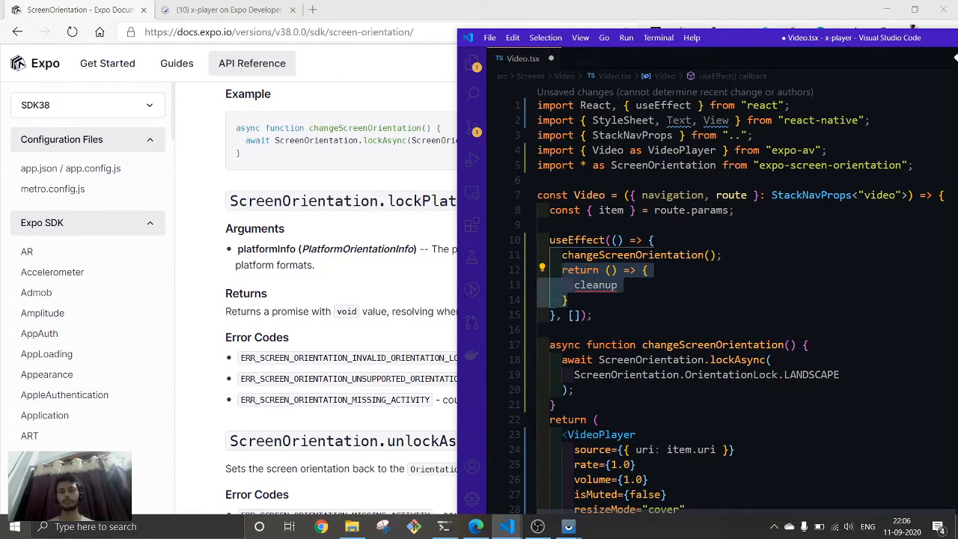
click(574, 389)
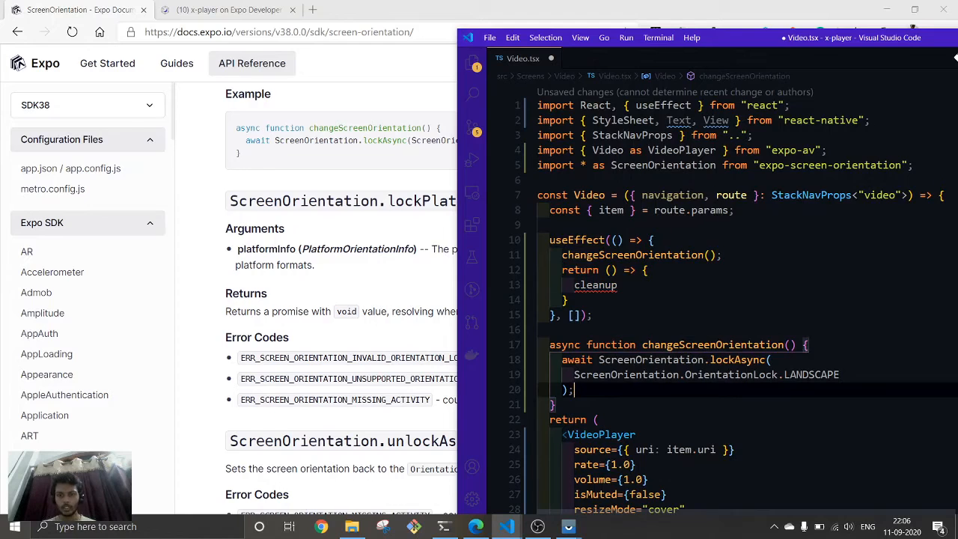
drag(555, 404, 550, 344)
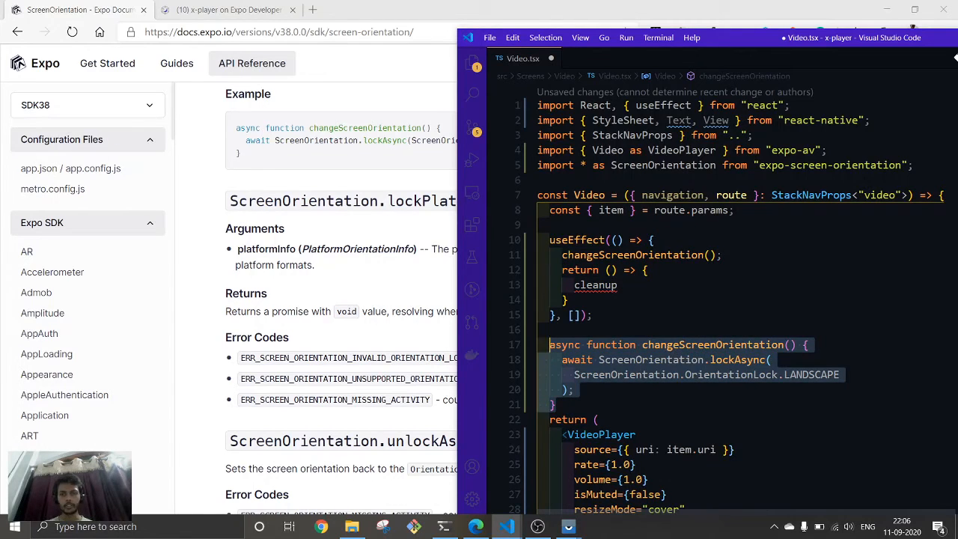
Step: Duplicate changeScreenOrientation below itself and rename the copy changeScreenToPotrait
click(555, 404)
key(shift+alt+Down)
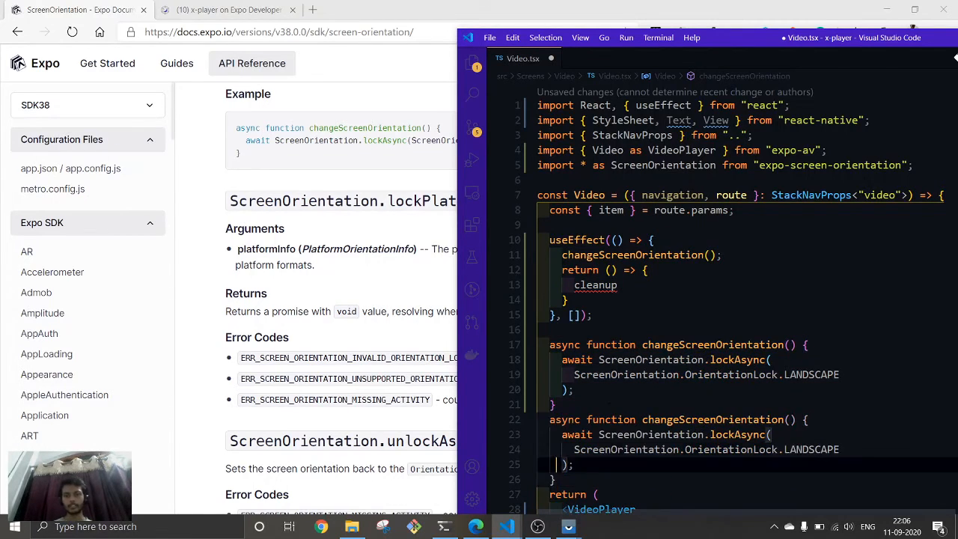
key(ctrl+Right)
key(ctrl+Right)
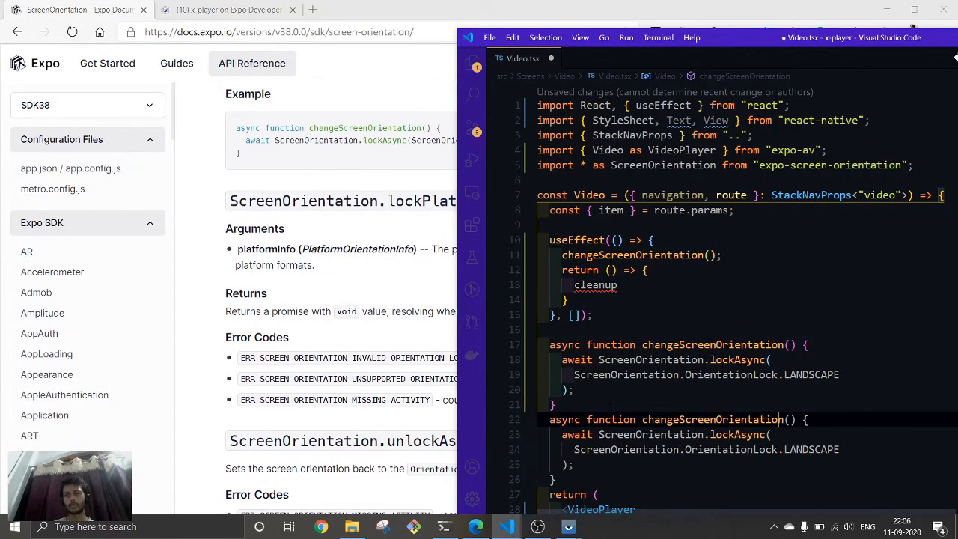
key(BackSpace)
key(BackSpace)
key(BackSpace)
key(BackSpace)
key(BackSpace)
key(BackSpace)
key(BackSpace)
key(BackSpace)
key(BackSpace)
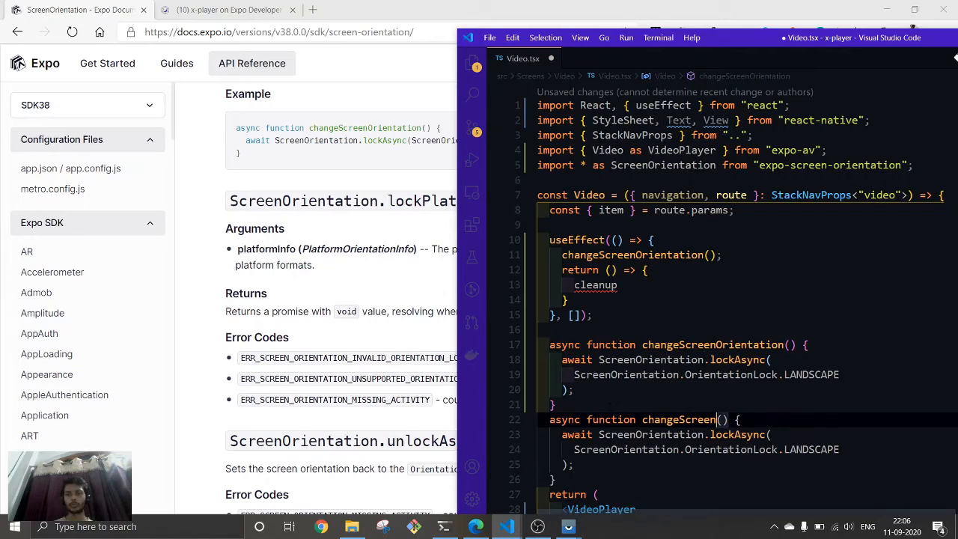
text(ToPo)
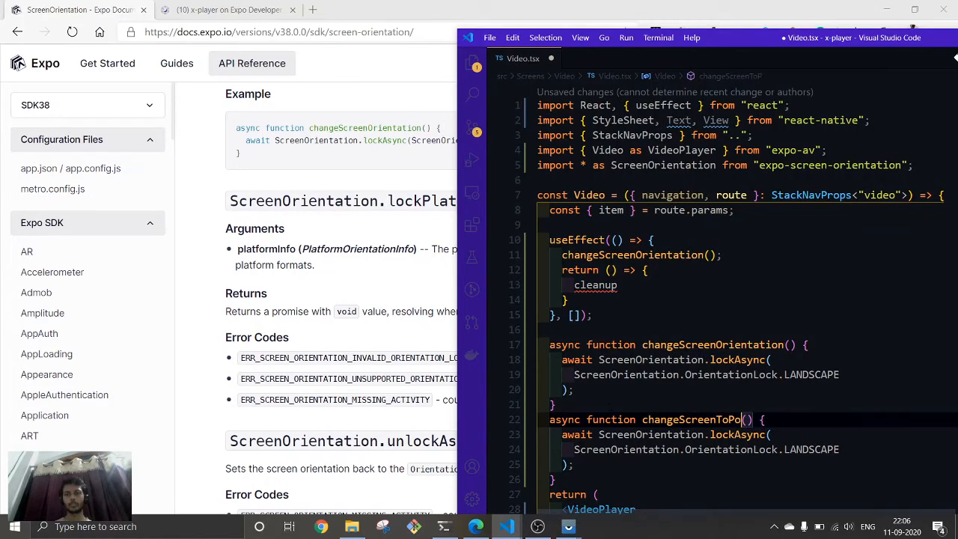
text(trait)
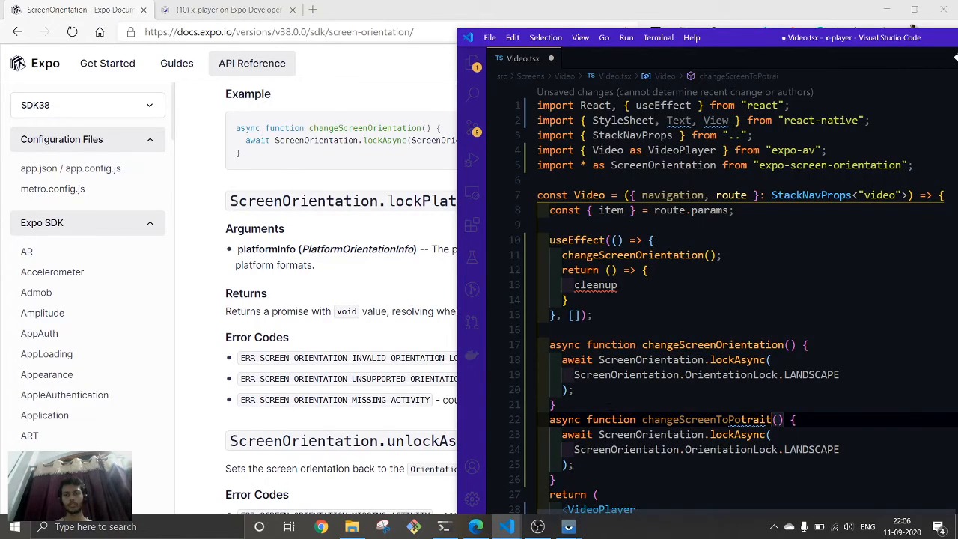
Step: Change the copy's lock value from LANDSCAPE to PORTRAIT via autocomplete
key(Down)
key(Down)
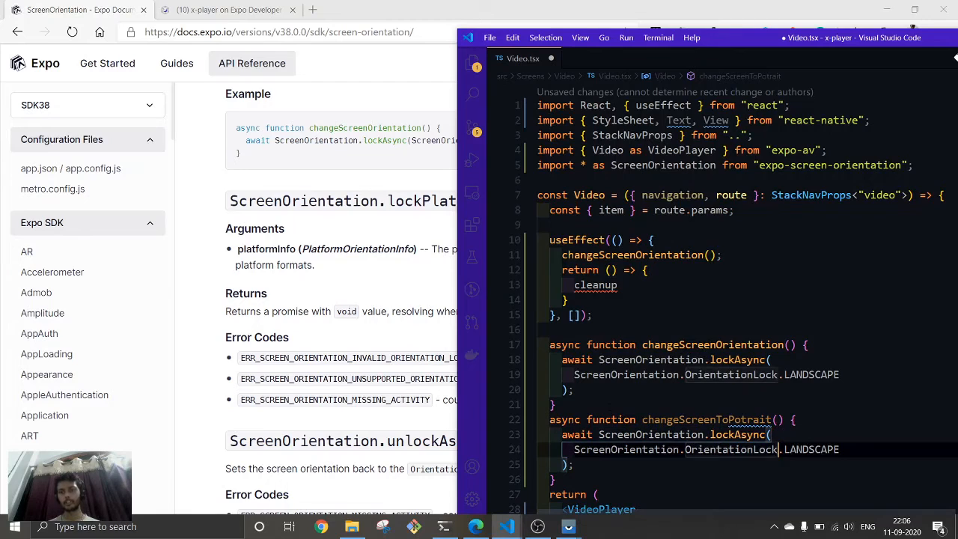
key(Down)
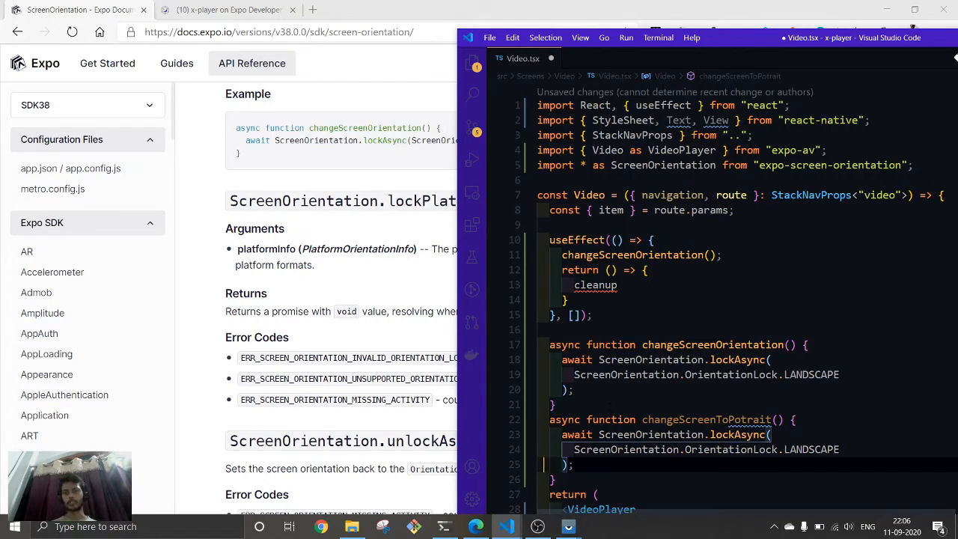
key(Up)
key(End)
key(BackSpace)
key(BackSpace)
key(BackSpace)
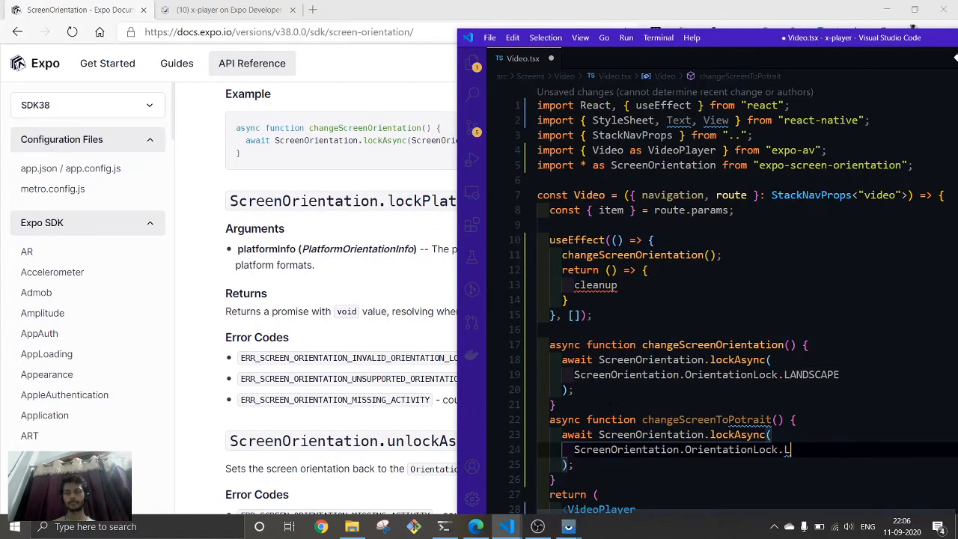
key(BackSpace)
text(PO)
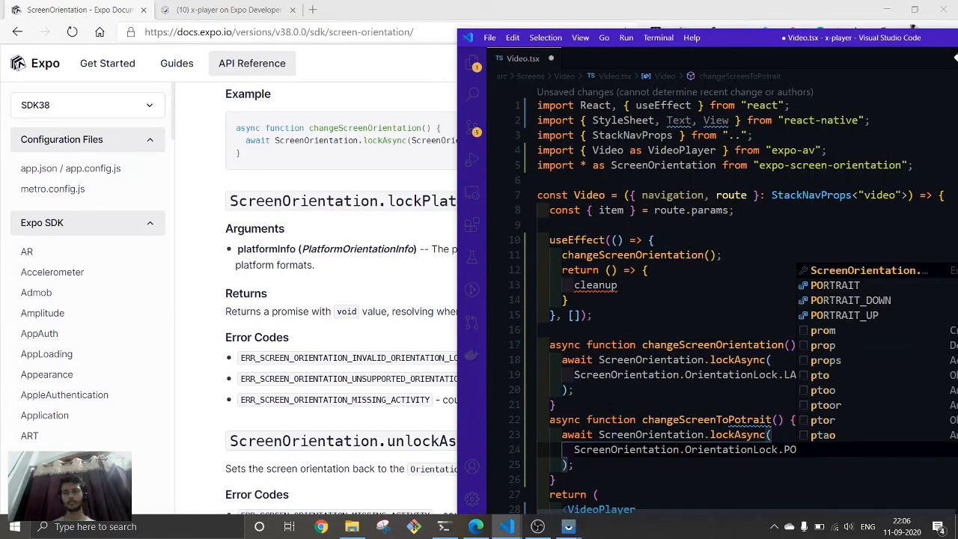
key(Down)
key(Return)
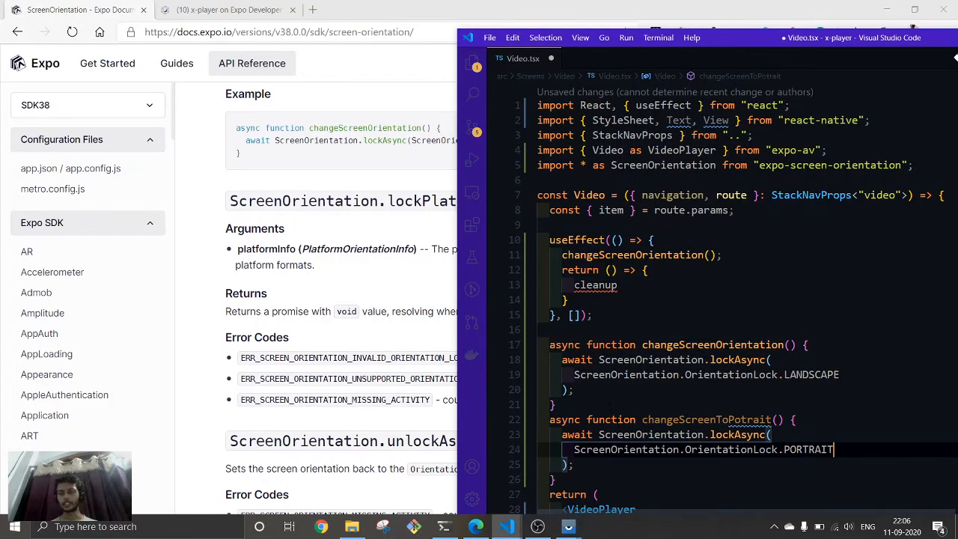
key(Down)
key(Down)
key(Down)
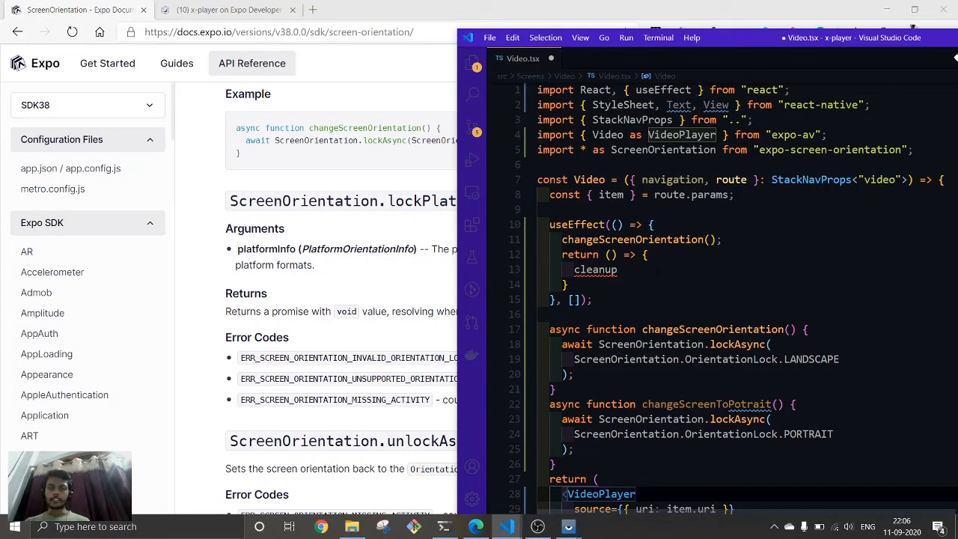
Step: Replace the cleanup placeholder with a changeScreenToPotrait() call and save Video.tsx
double_click(591, 269)
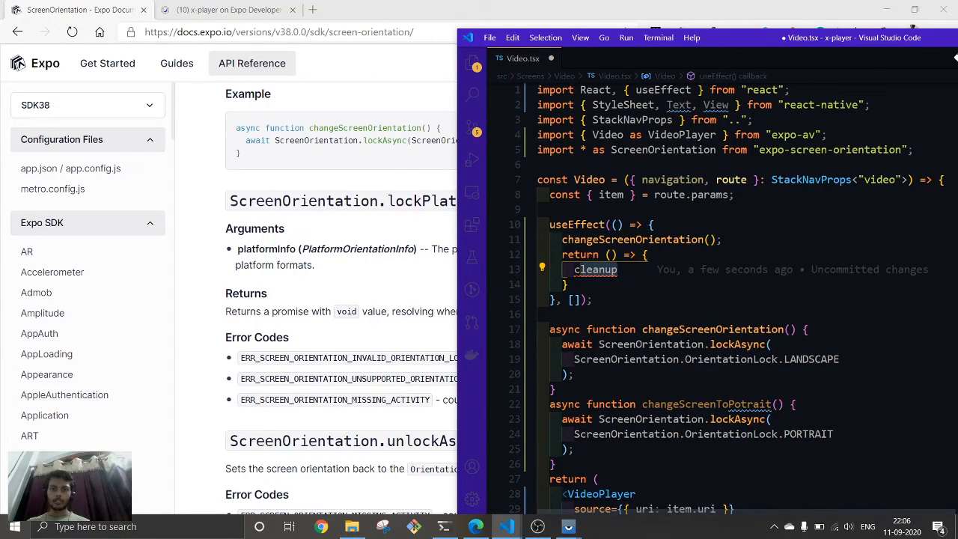
key(BackSpace)
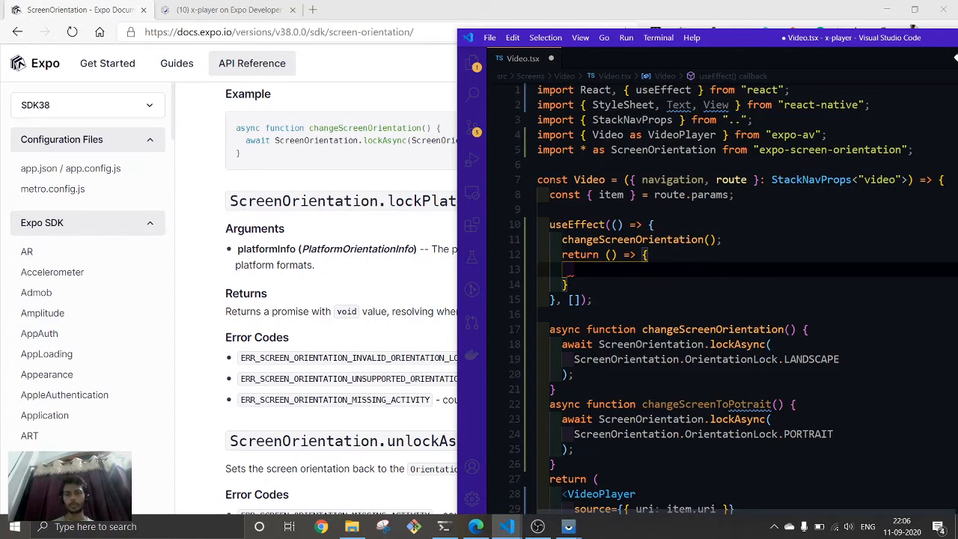
text(cCHANGE)
key(BackSpace)
key(BackSpace)
key(BackSpace)
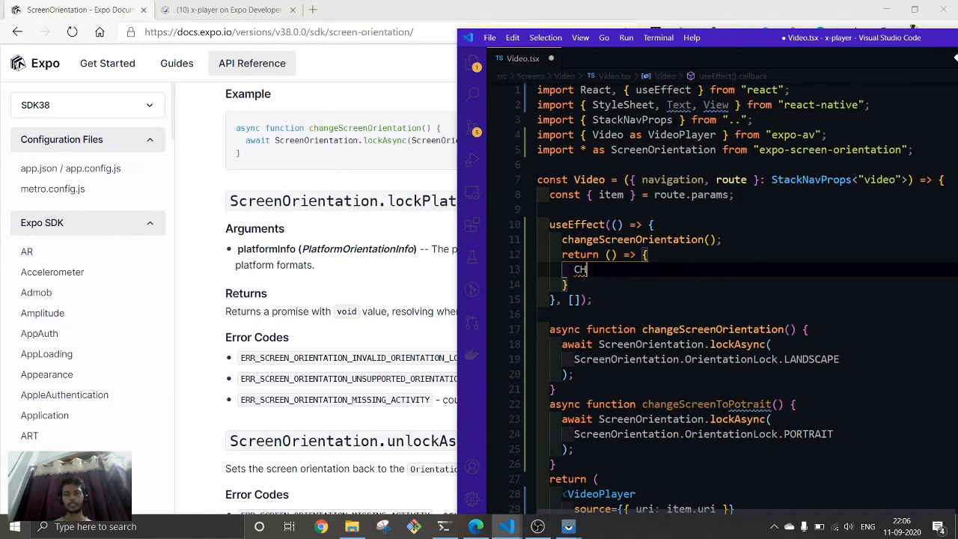
key(BackSpace)
key(BackSpace)
text(change)
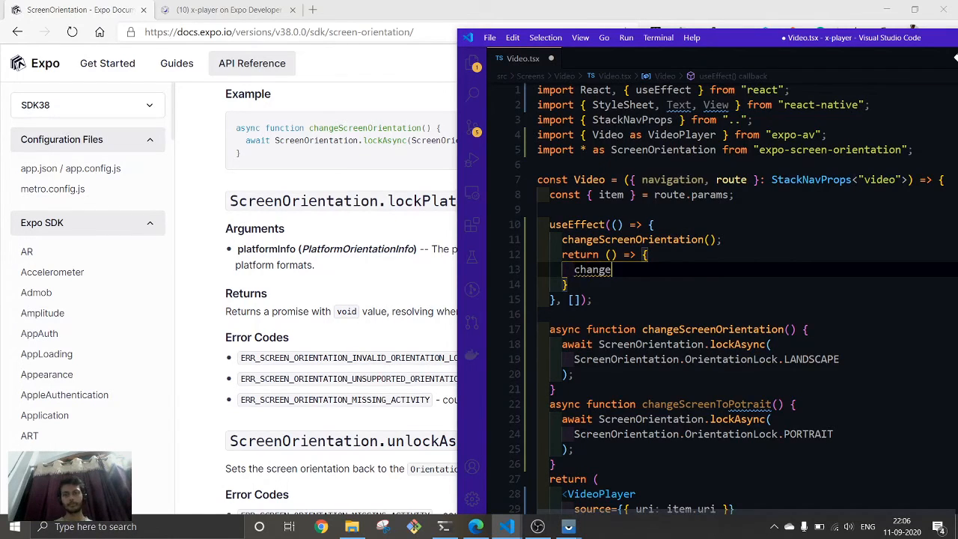
text(Sc)
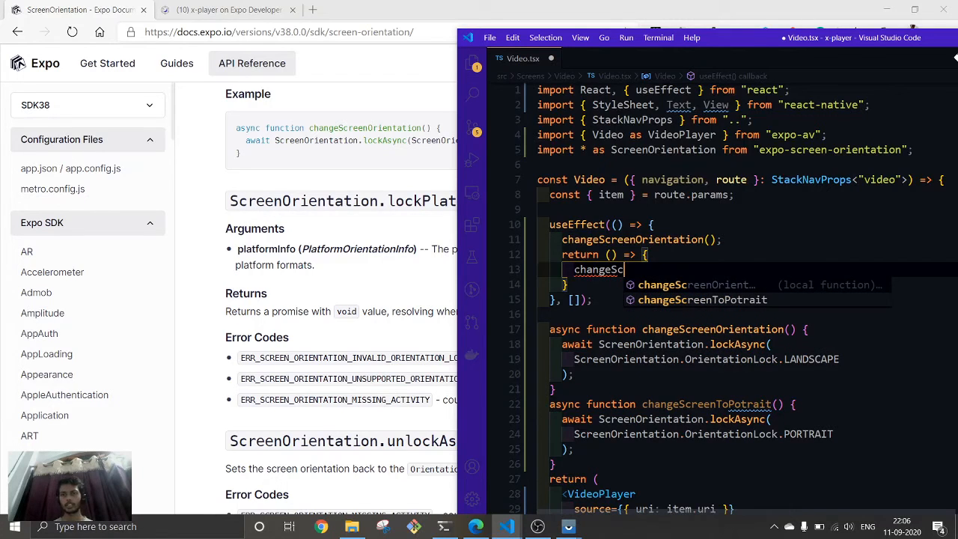
key(Down)
key(Return)
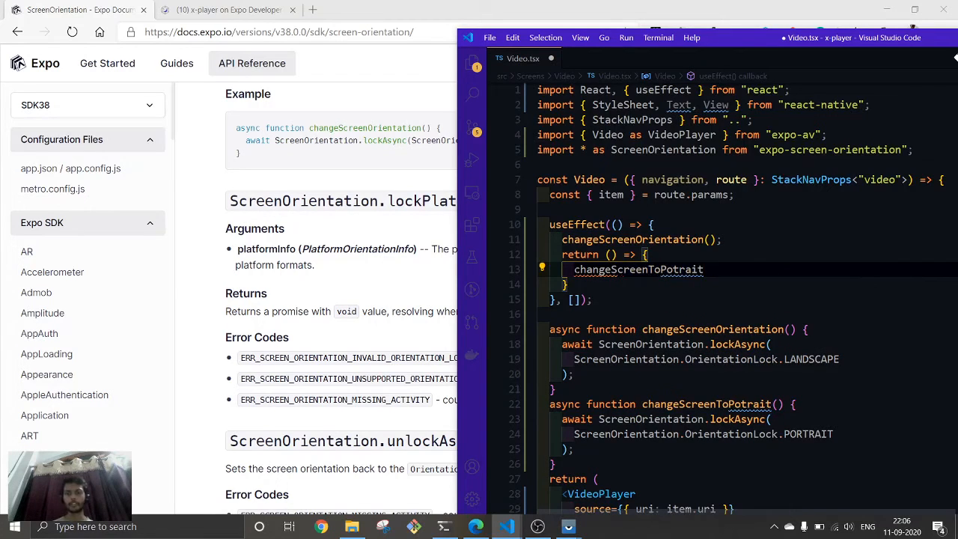
text(();)
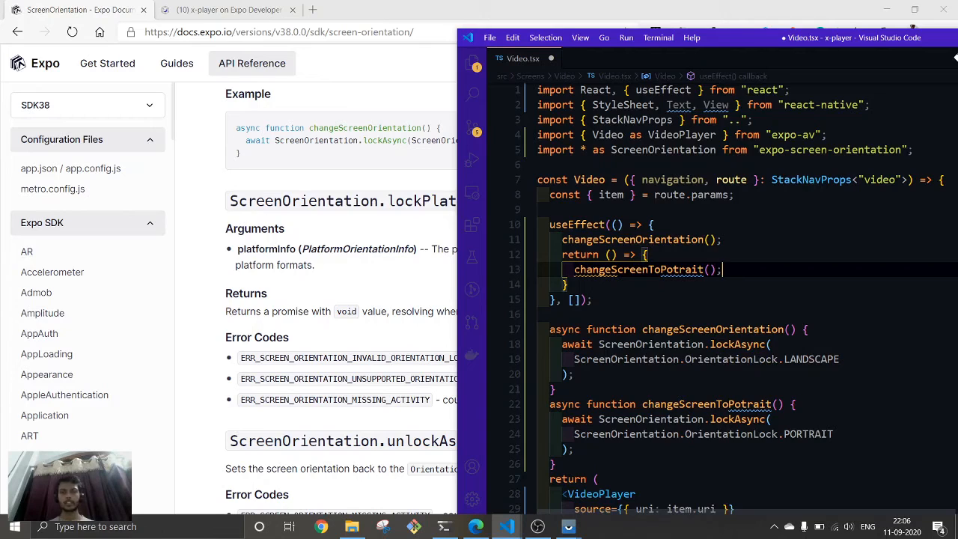
key(ctrl+s)
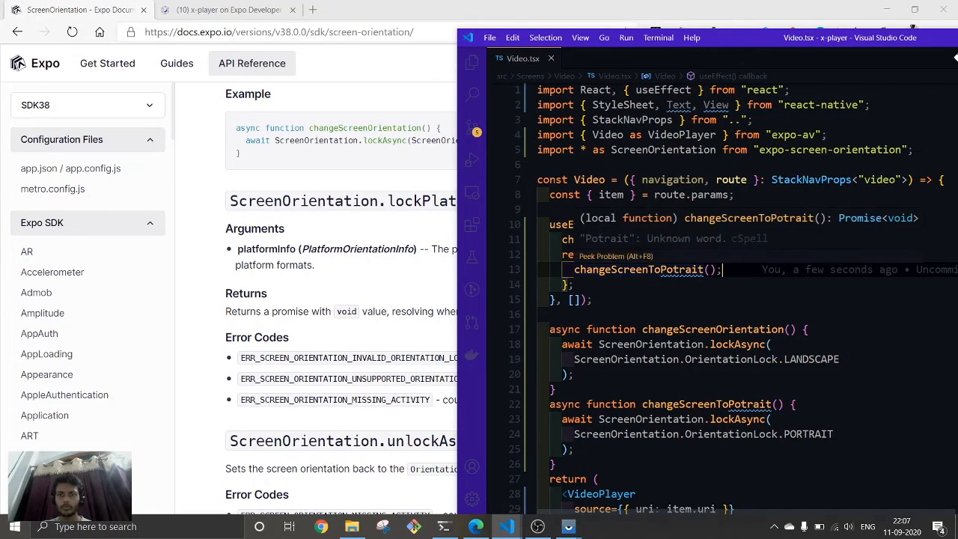
Step: Add 'Potrait' to the spell checker's user dictionary and return to the cleanup call
click(748, 404)
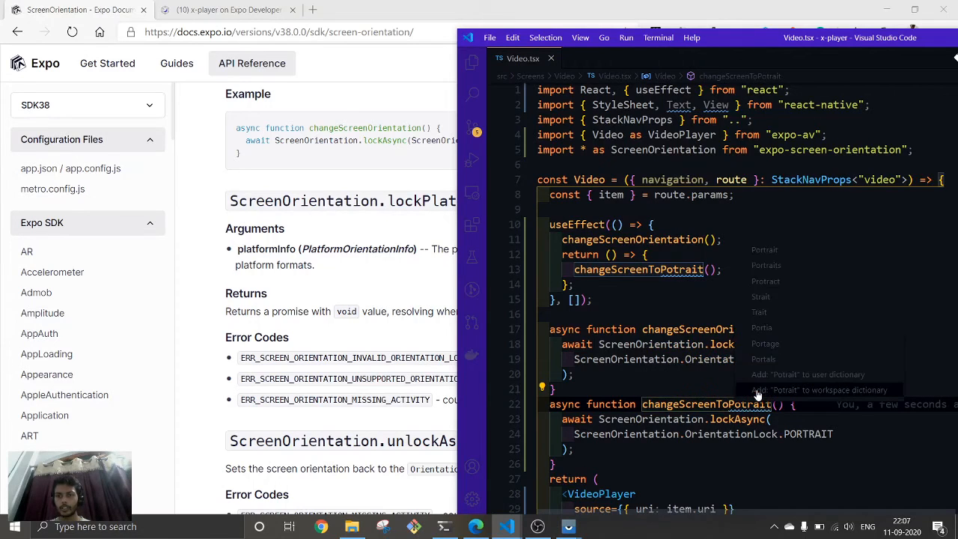
key(ctrl+period)
click(798, 375)
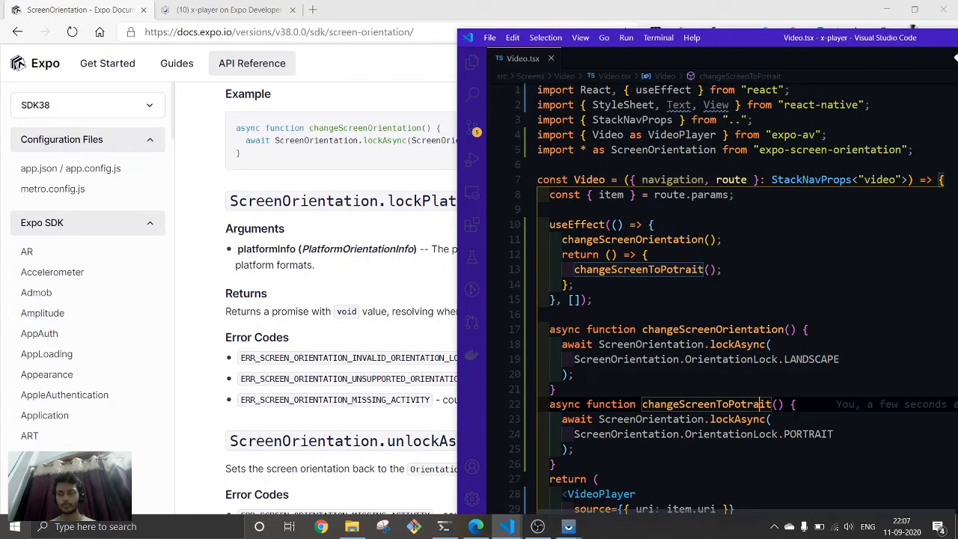
key(Up)
key(Up)
key(Up)
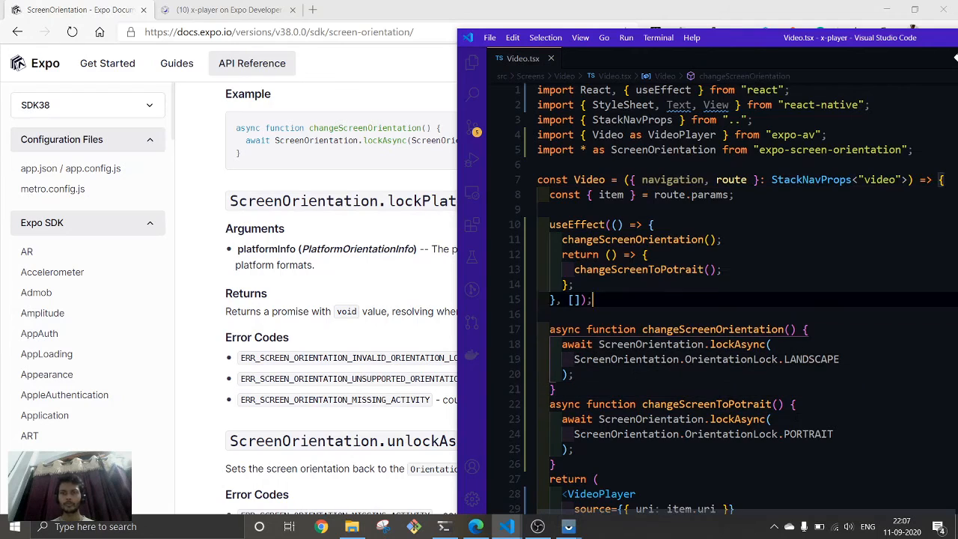
key(Left)
key(Left)
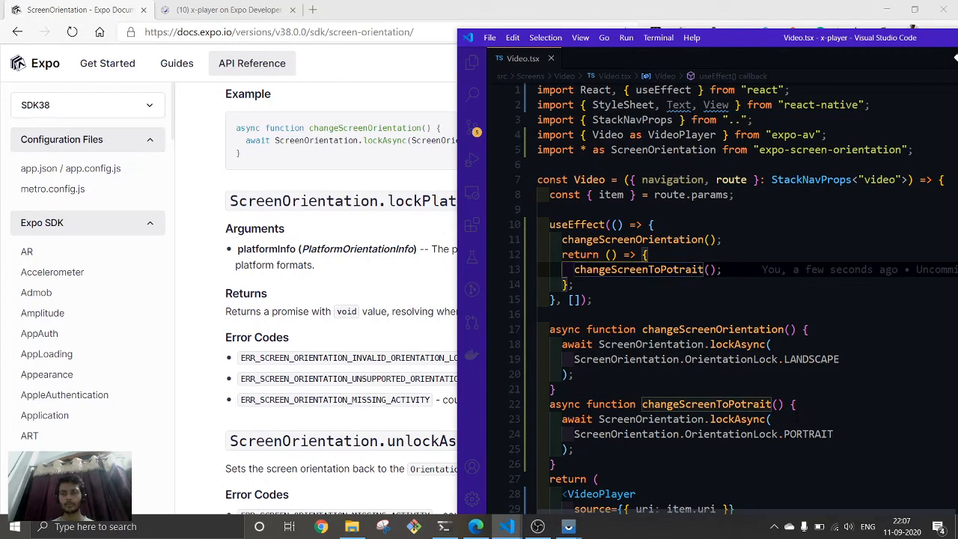
key(Right)
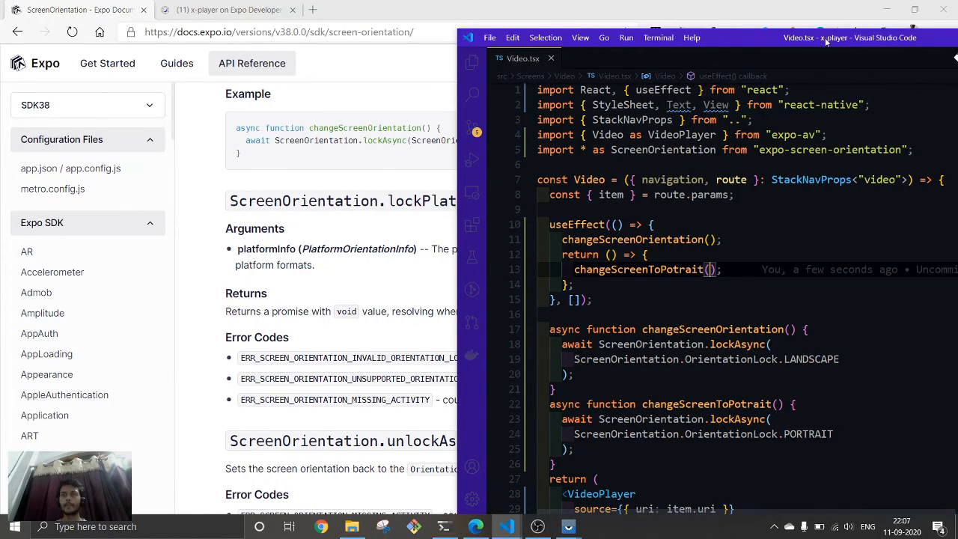
Step: Maximize the editor and restore the Vysor phone mirror in front of it
key(super+Left)
drag(823, 38, 823, 1)
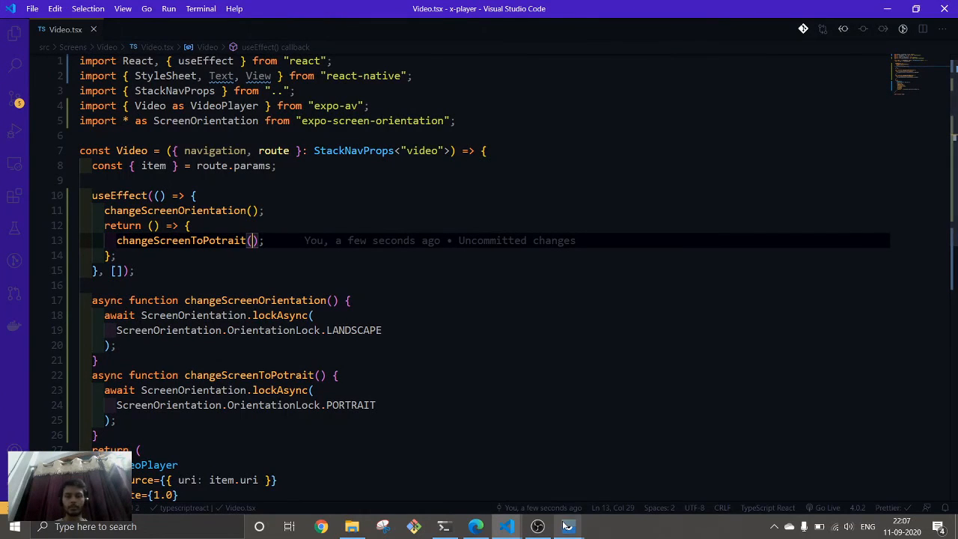
click(614, 464)
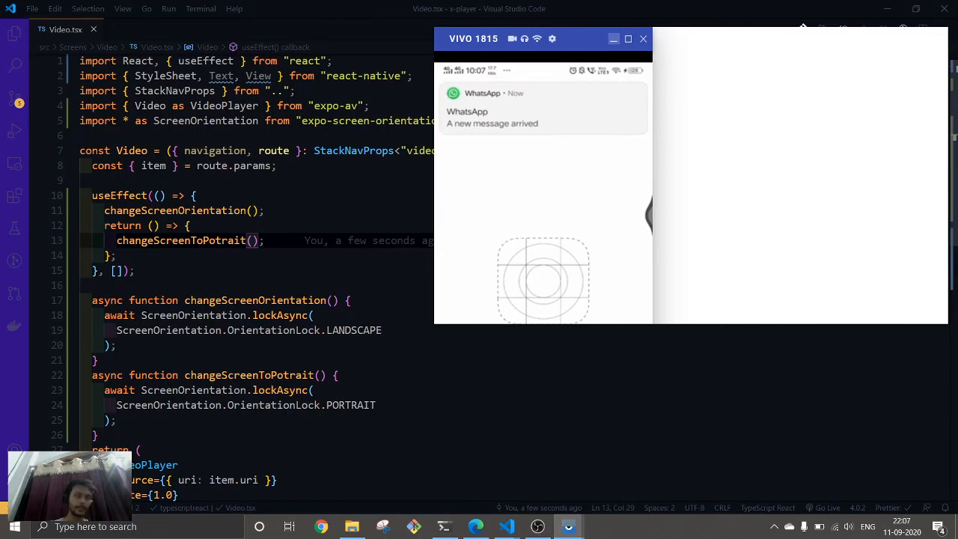
click(613, 39)
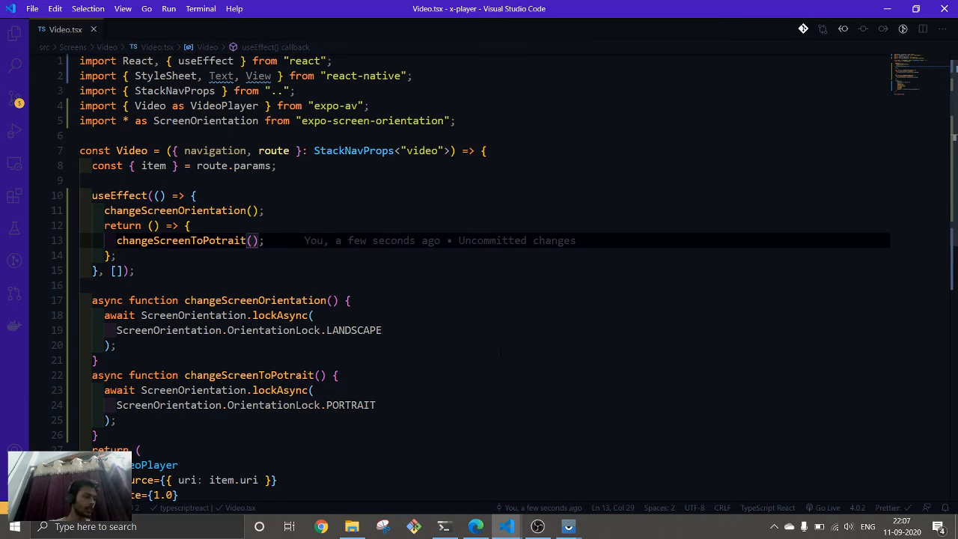
mouse_move(568, 526)
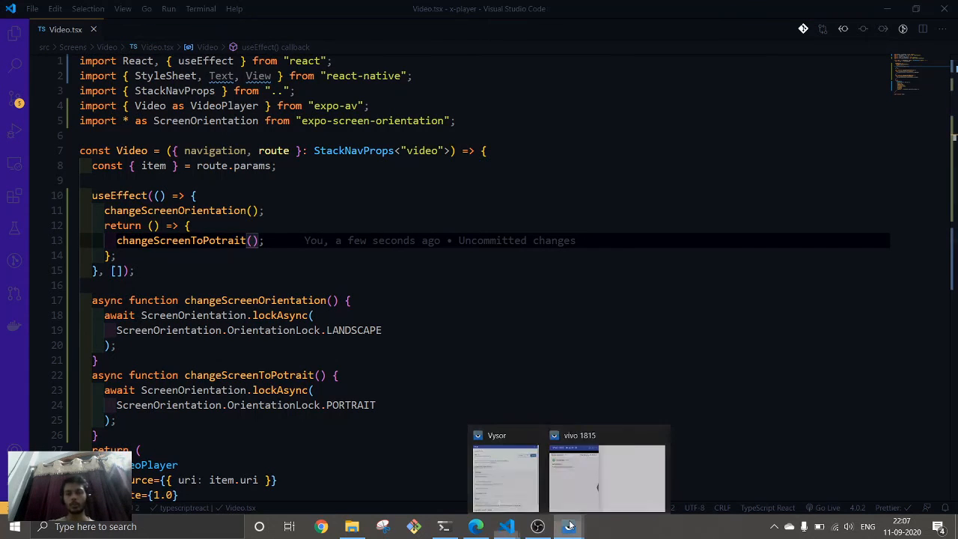
click(607, 477)
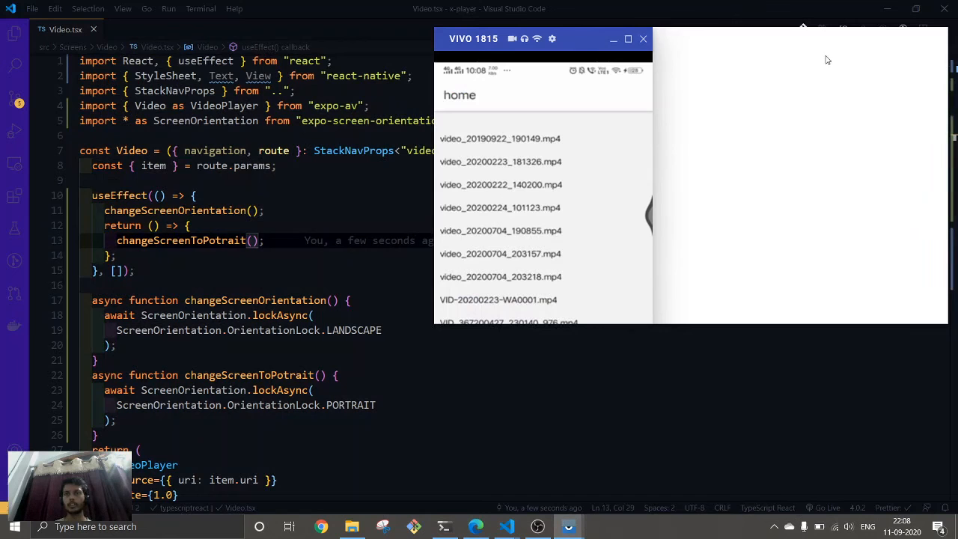
Step: Resize the mirror to a window and position it at the right edge while the video plays landscape then returns to portrait
click(627, 39)
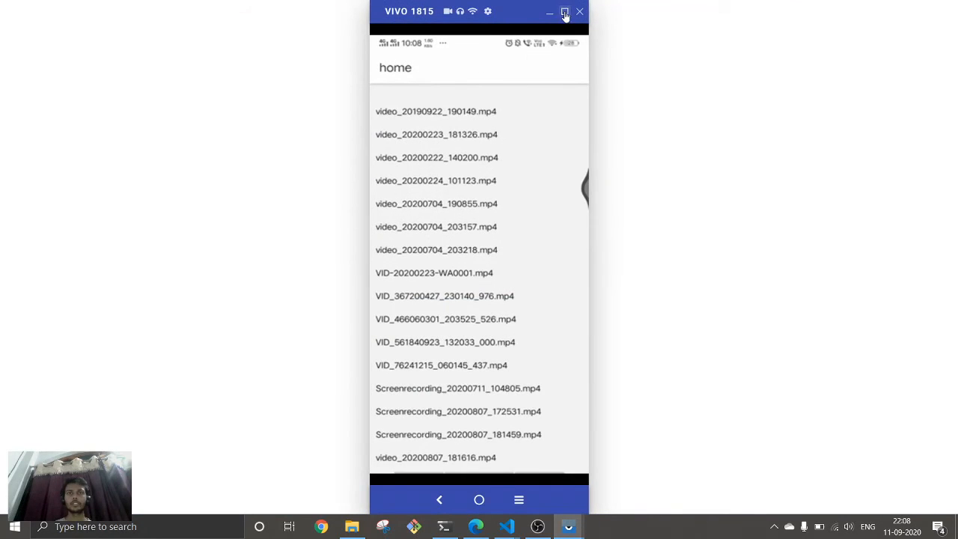
click(566, 13)
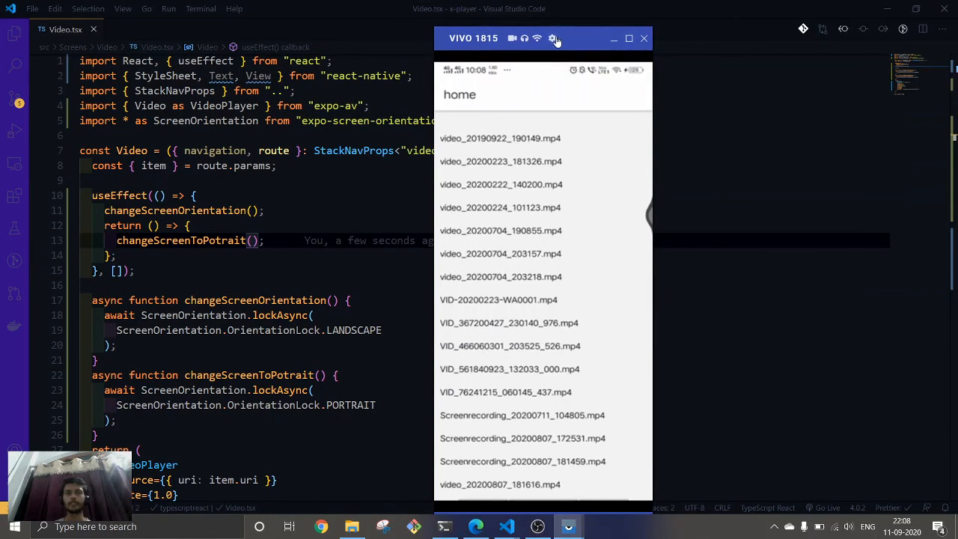
drag(572, 39, 817, 24)
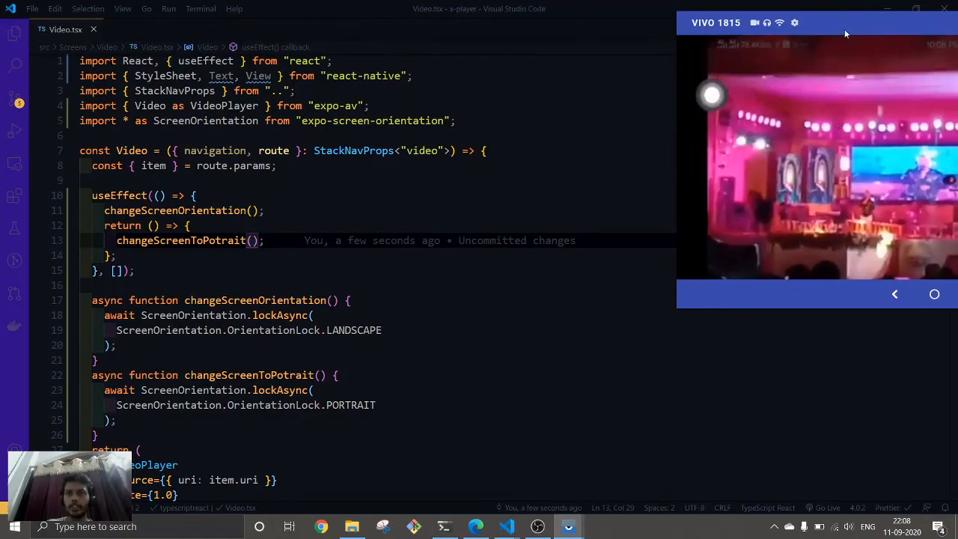
drag(879, 28, 545, 34)
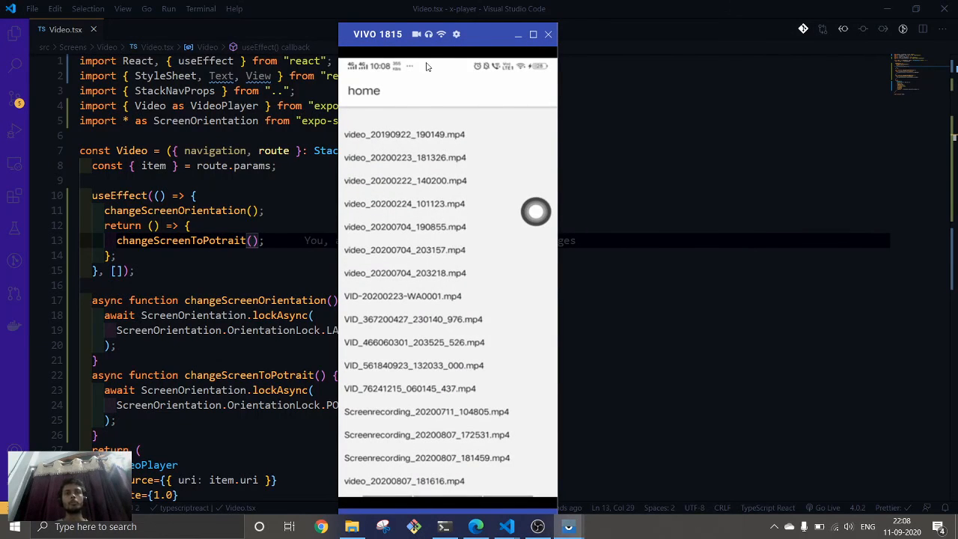
drag(476, 33, 806, 35)
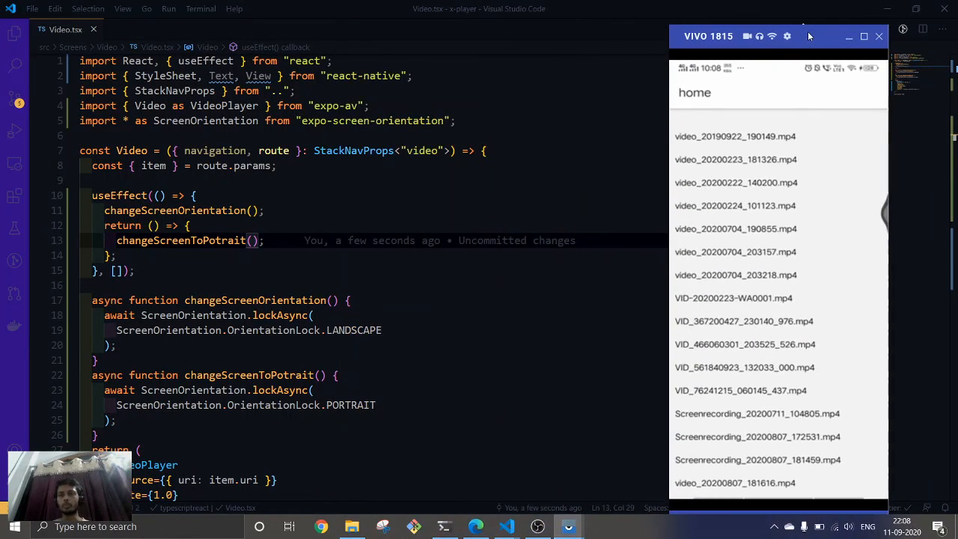
Step: Switch back to VS Code to review the finished orientation-locking code
key(alt+Tab)
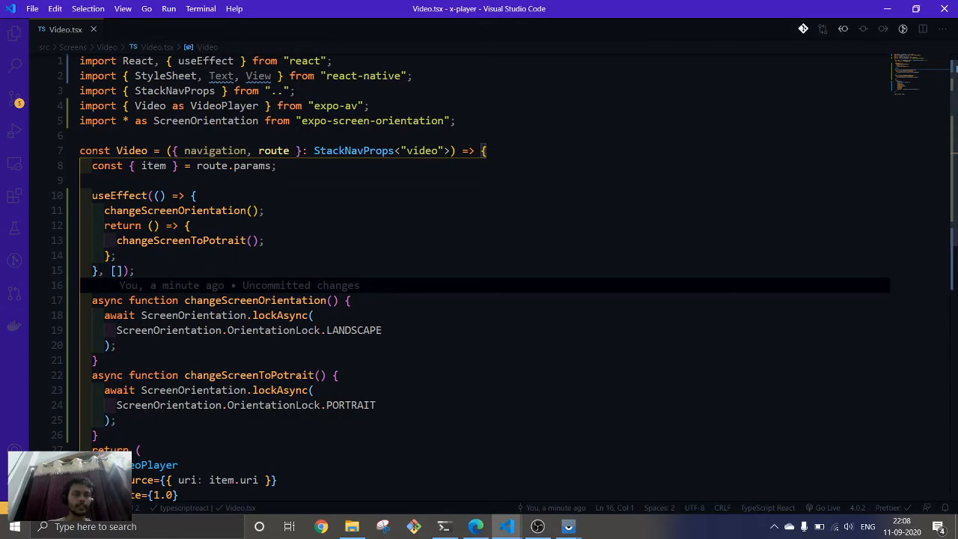
scroll(300, 262, down, 3)
scroll(299, 262, down, 3)
scroll(299, 262, down, 2)
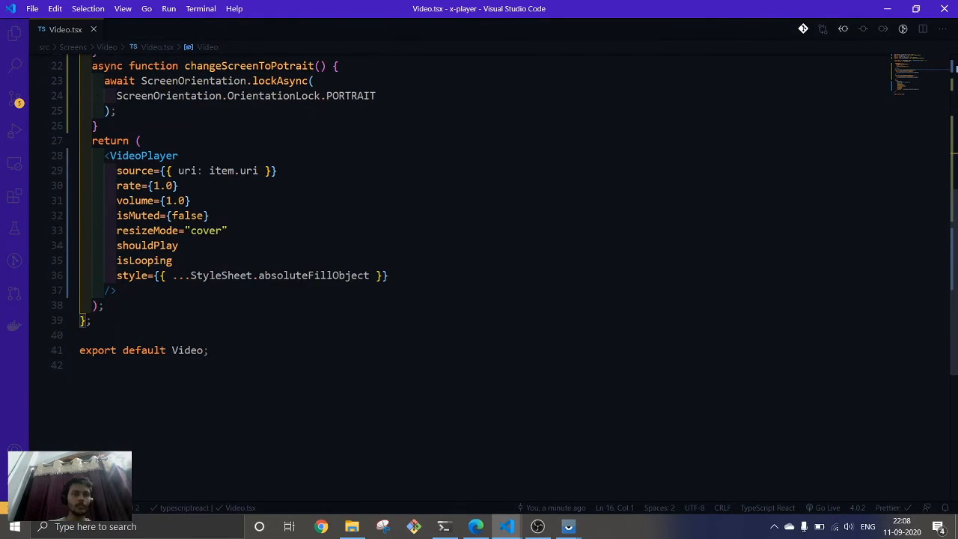
scroll(299, 262, up, 2)
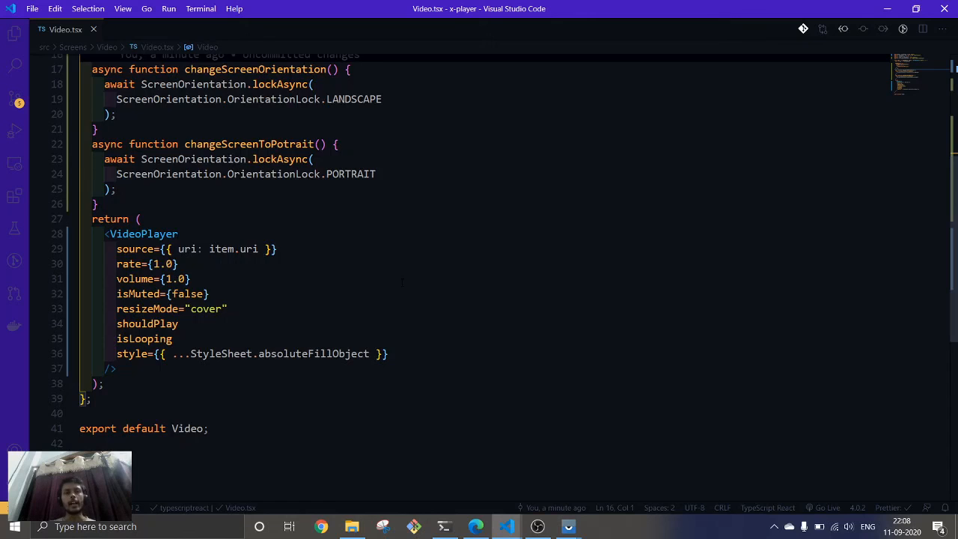
scroll(402, 281, up, 3)
scroll(402, 281, up, 2)
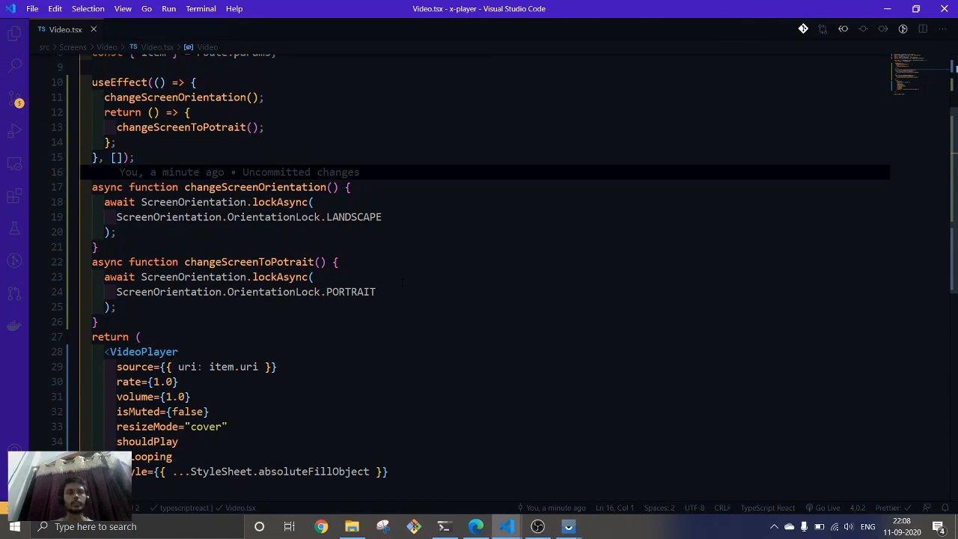